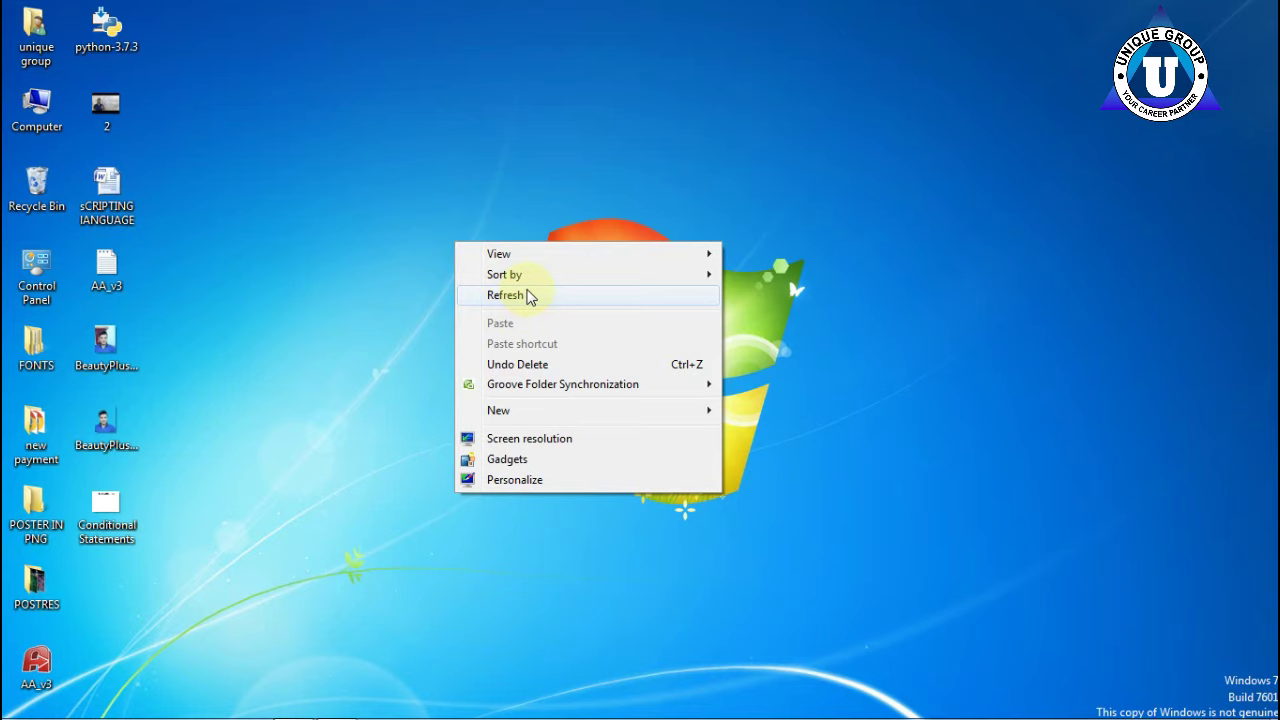
Refresh the Windows 7 desktop from its right-click menu
click(528, 295)
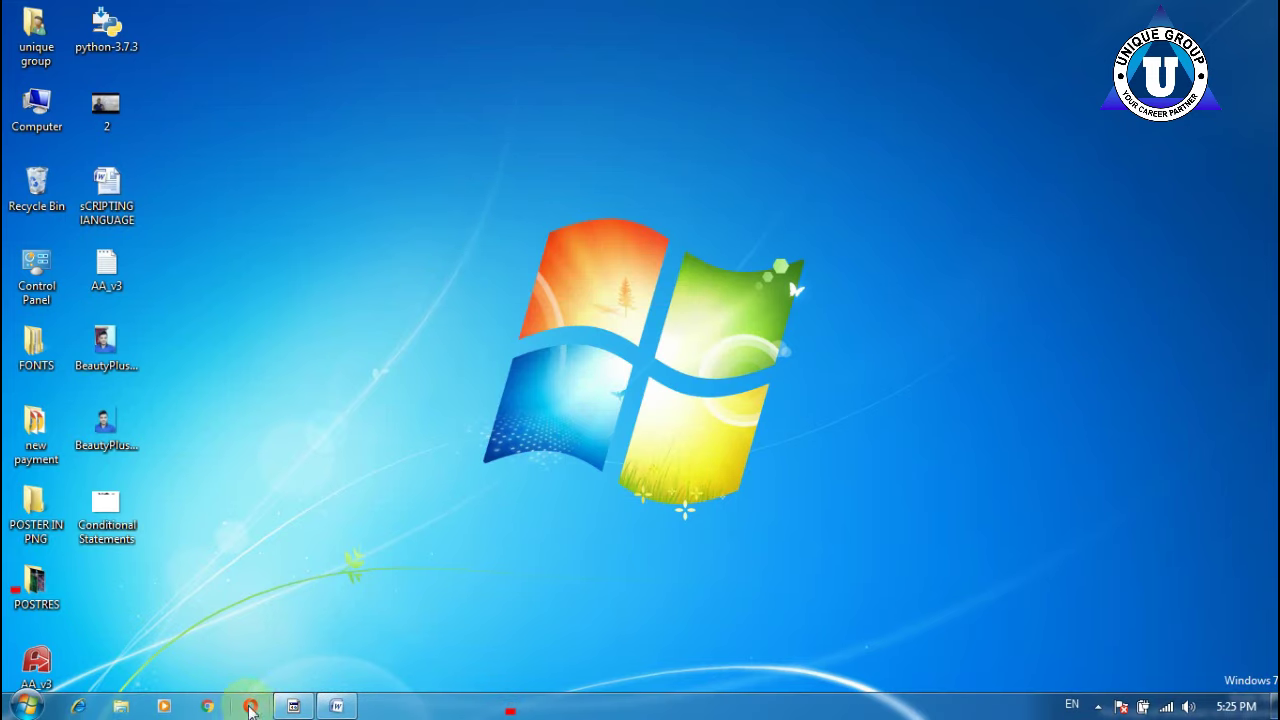
Restore the Word window, look over the ribbon tabs, and show References at the top of page 1
click(352, 712)
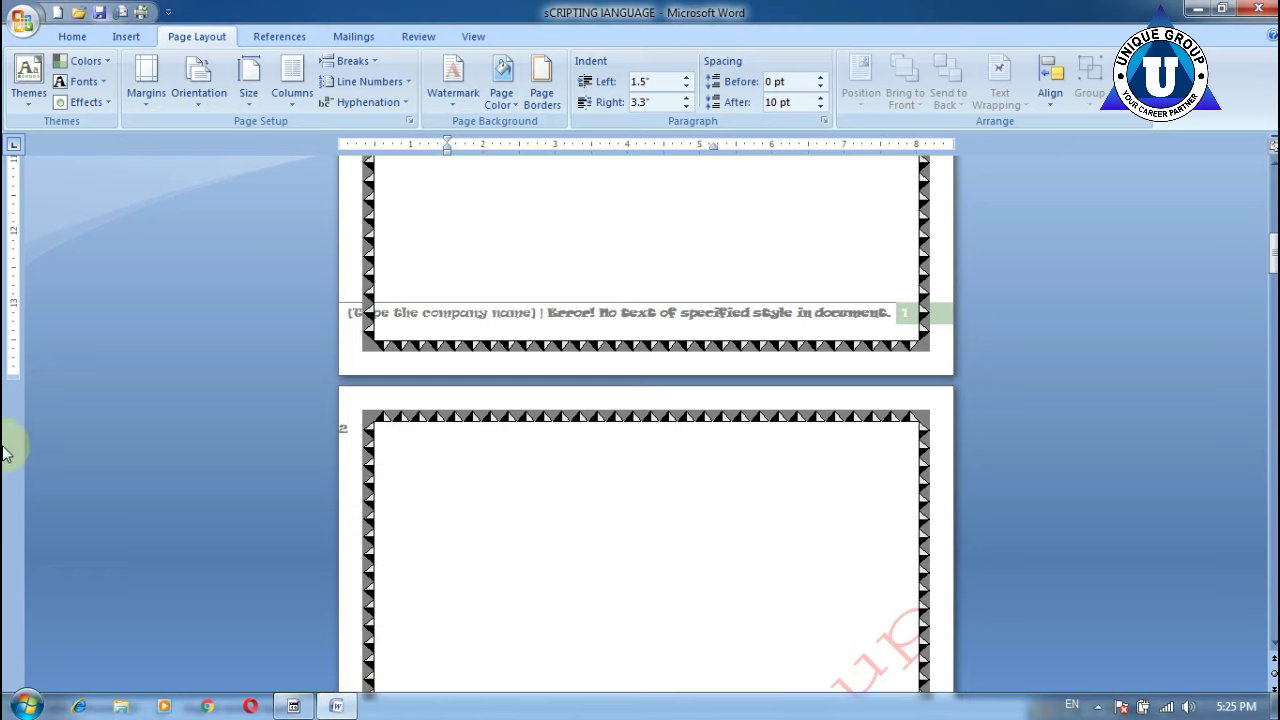
click(279, 36)
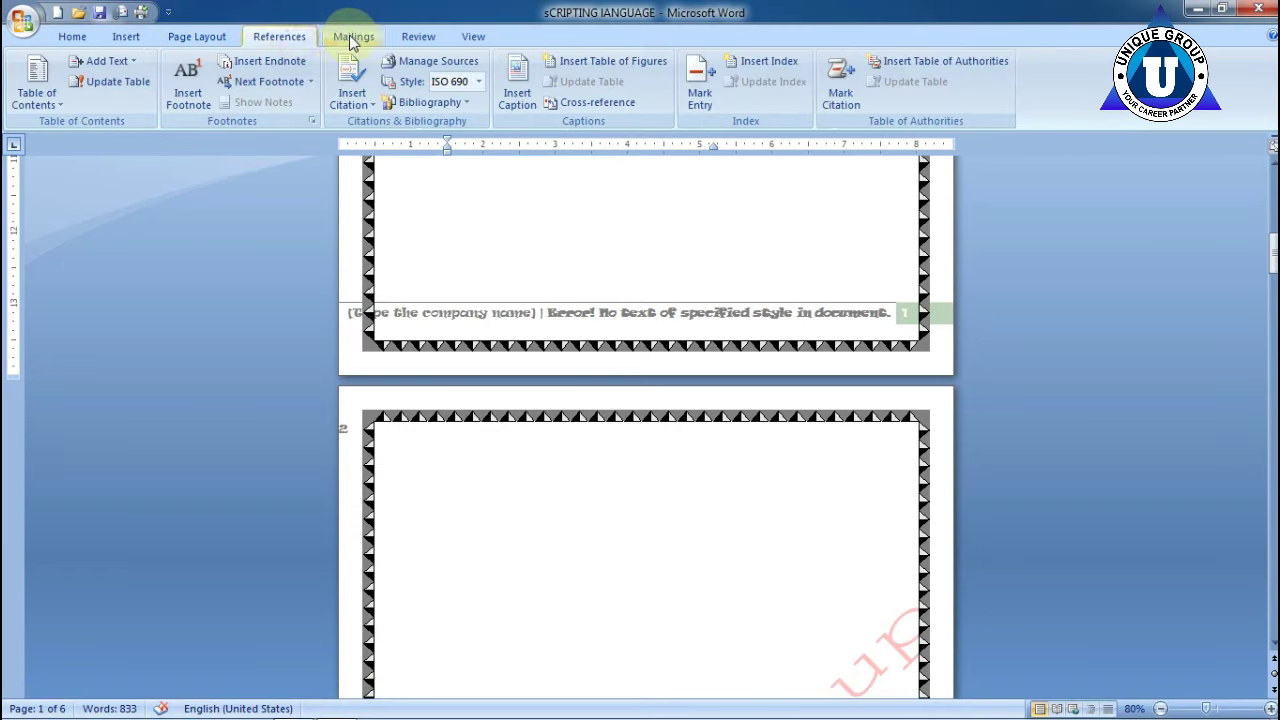
click(353, 36)
click(470, 36)
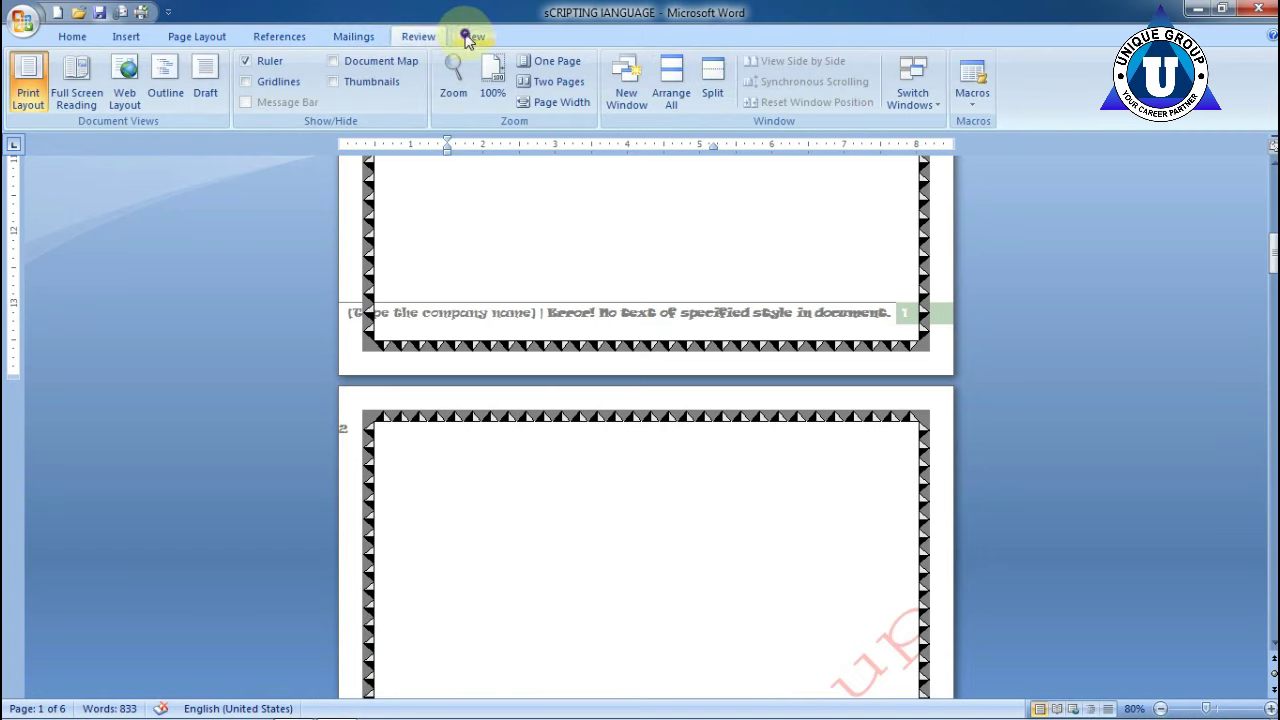
click(280, 40)
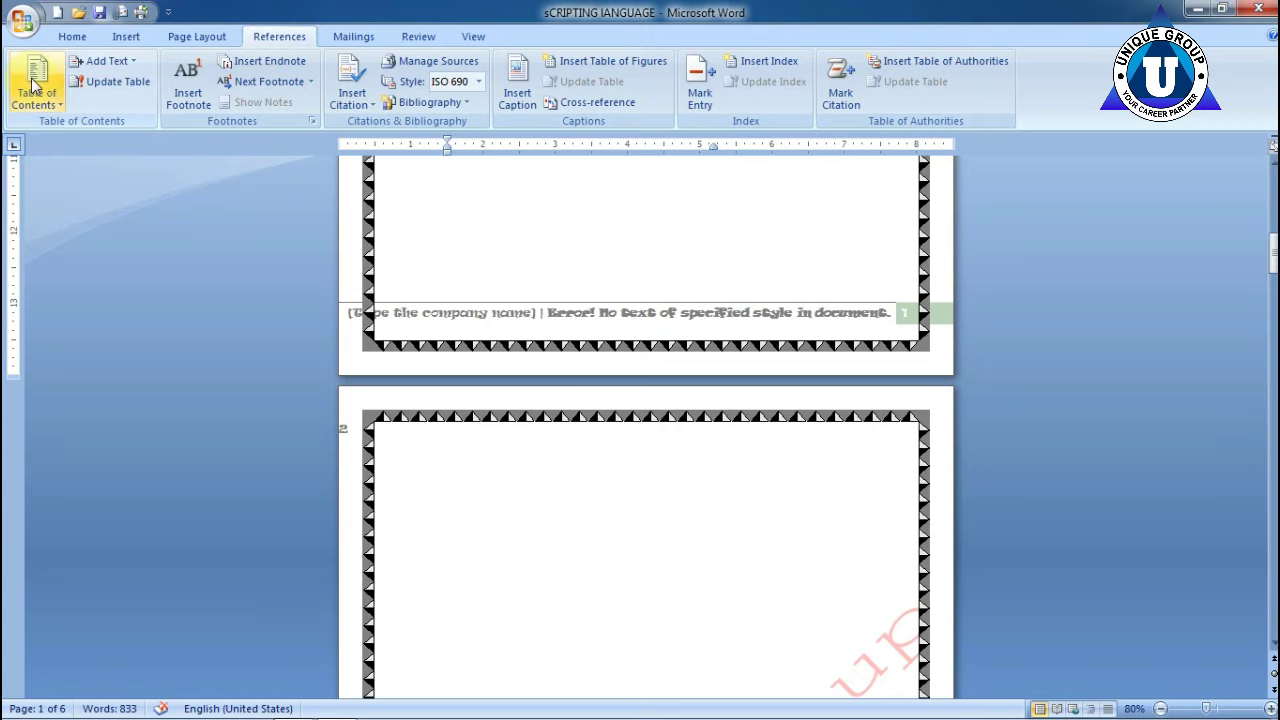
scroll(366, 354, up, 3)
scroll(366, 358, up, 5)
Insert an automatic table of contents on page 1 and dismiss the no-entries message
scroll(366, 358, up, 3)
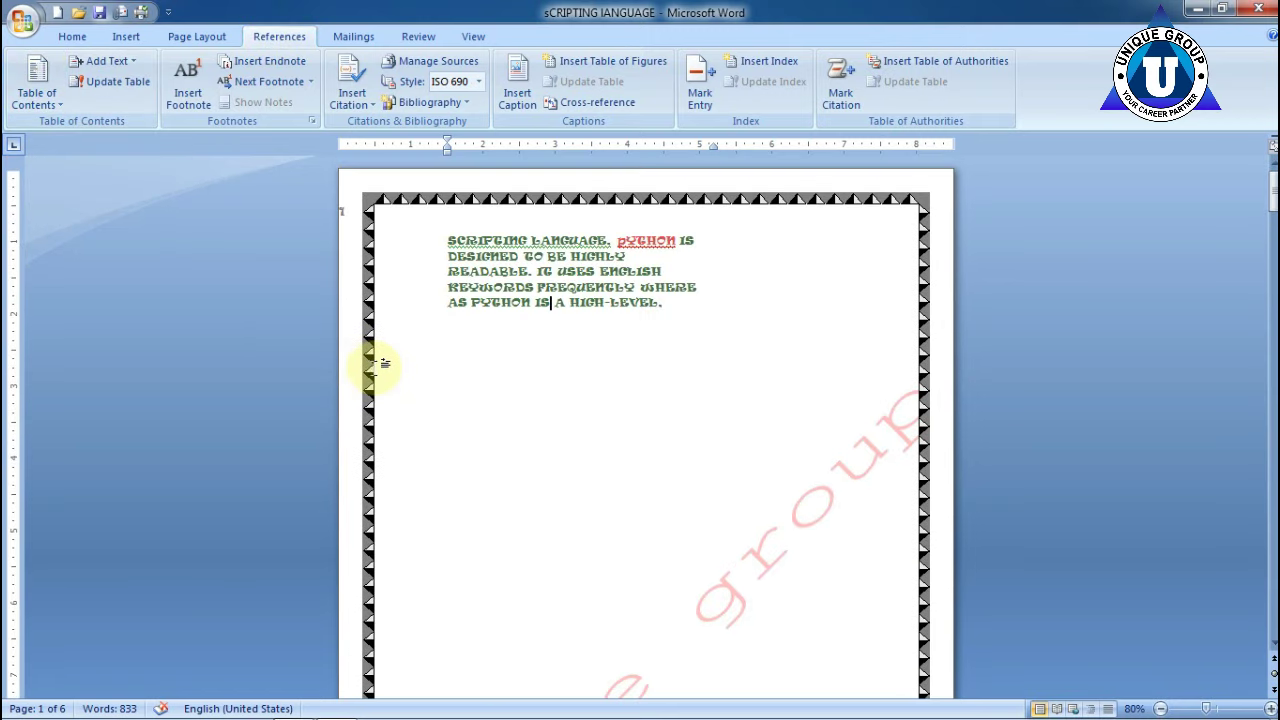
click(37, 85)
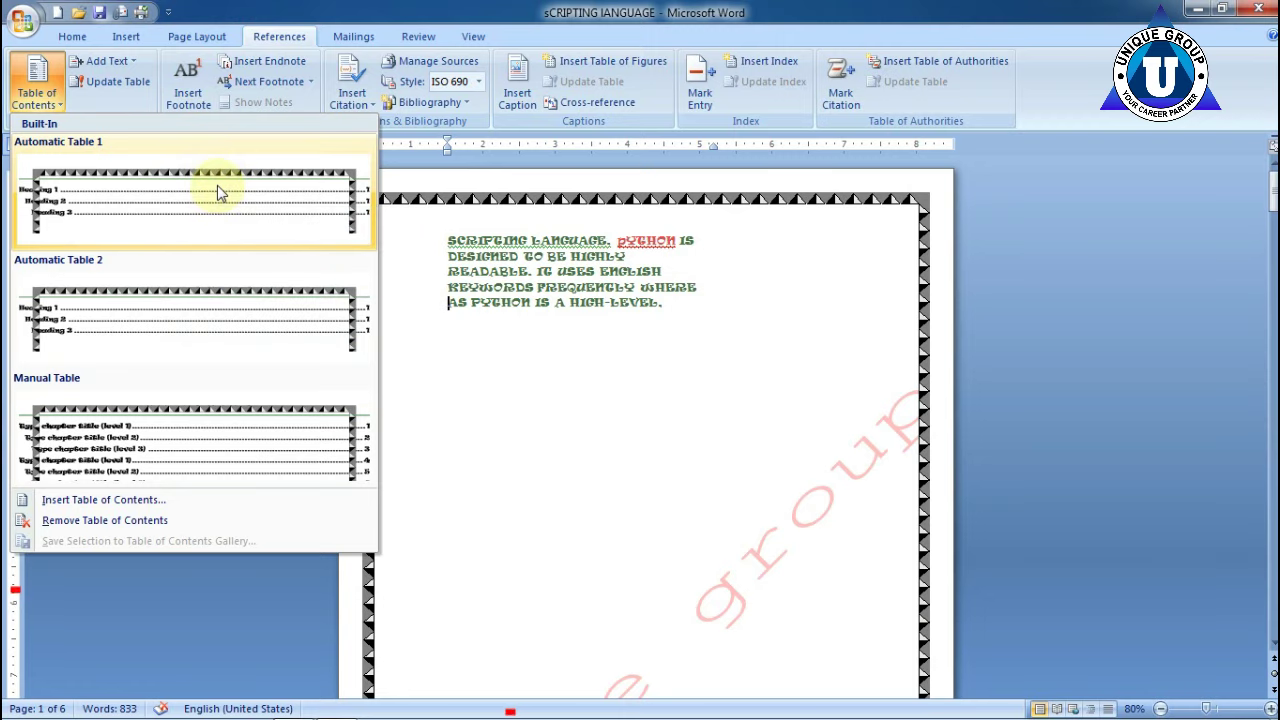
click(196, 290)
click(645, 426)
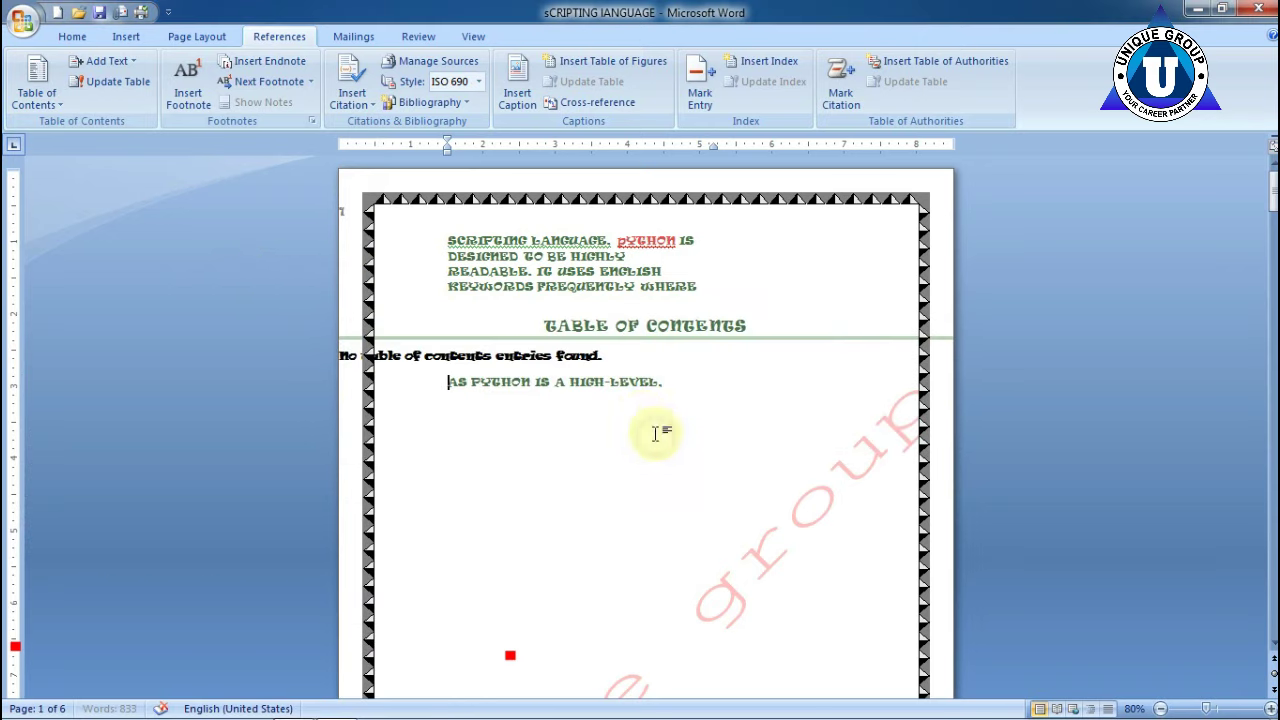
Insert the Automatic Table 2 contents layout after the HIGH-LEVEL line
click(684, 327)
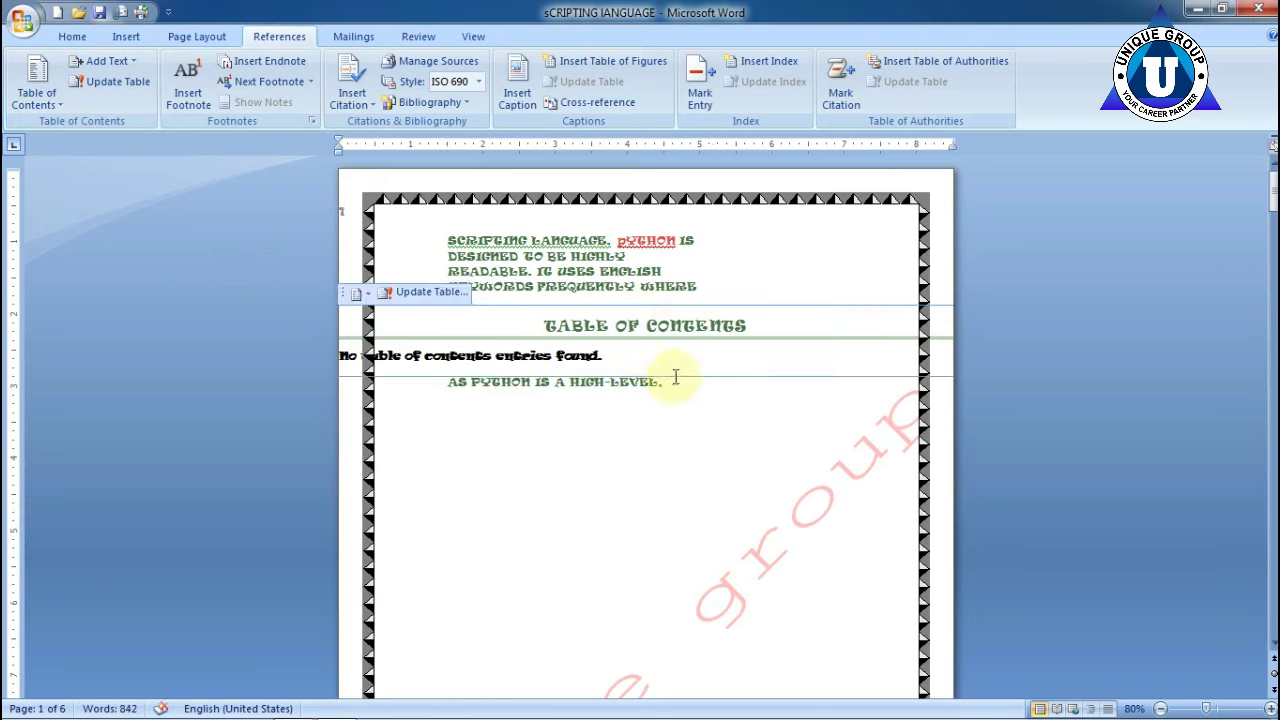
click(669, 385)
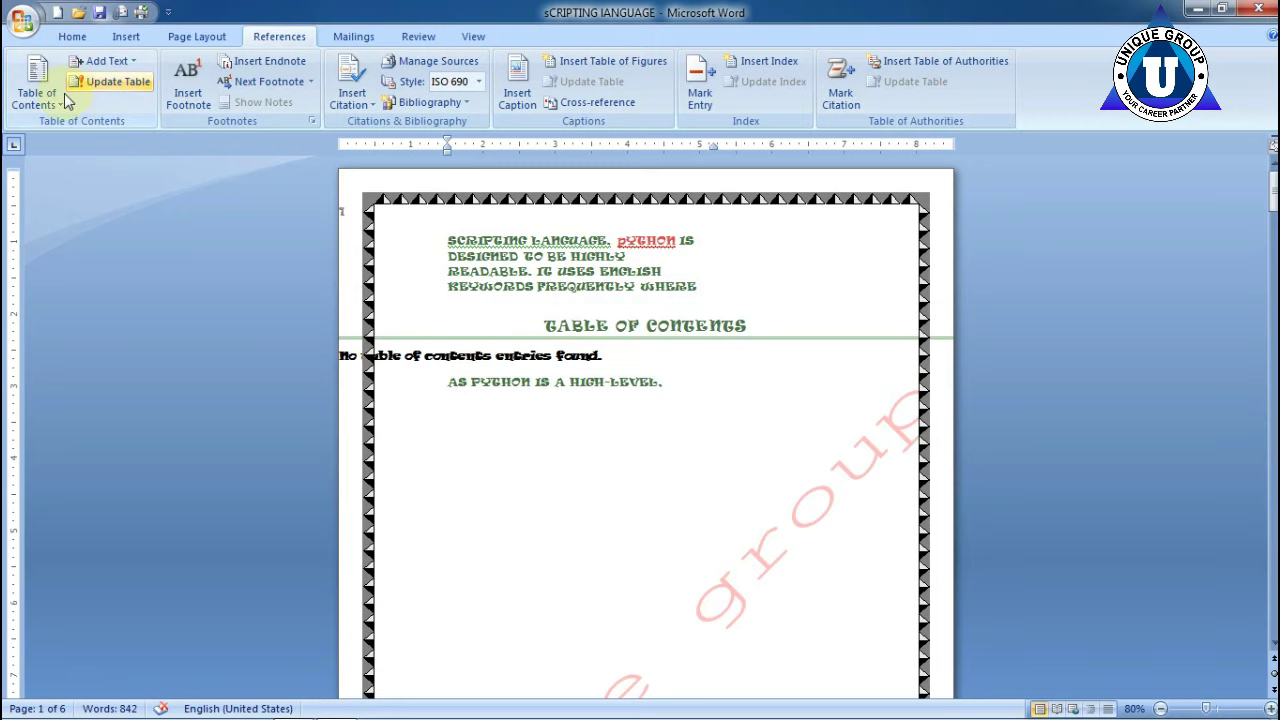
click(34, 100)
click(137, 298)
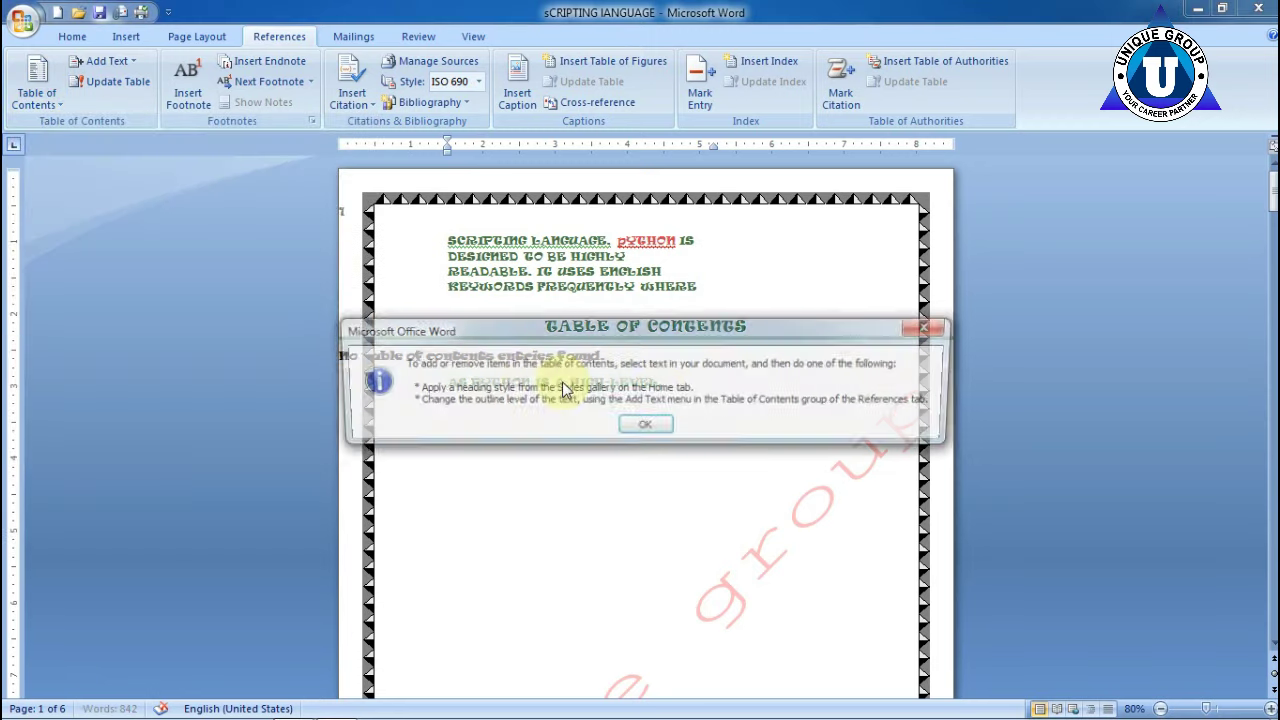
click(648, 427)
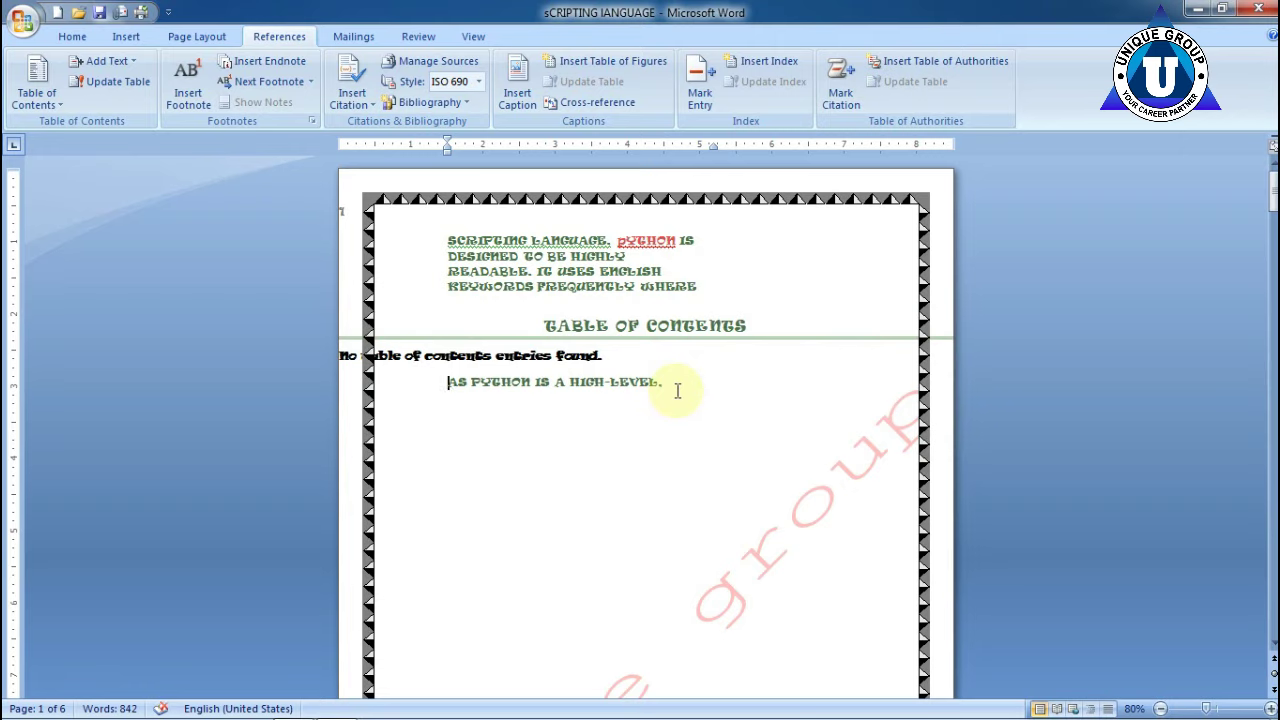
Type three new lines of sample text below the table of contents
text(ouipyhioyoiuyouoiouo)
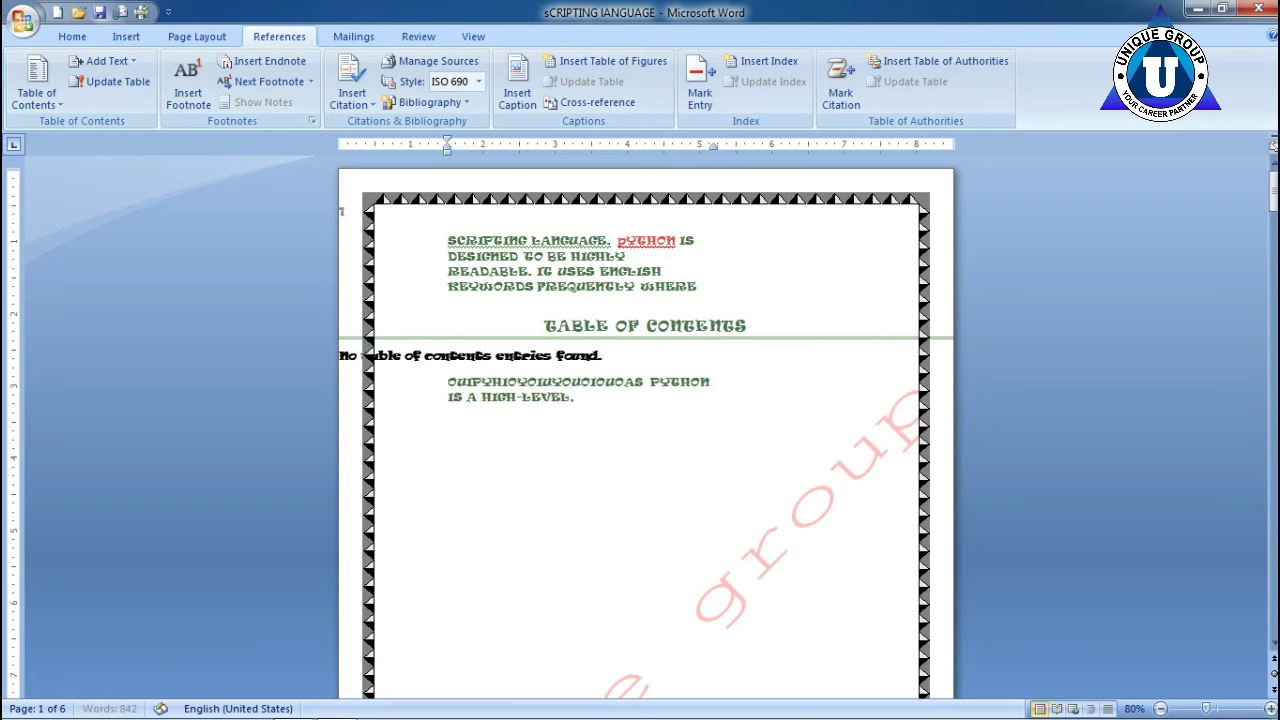
key(Return)
text(iouyhiyi)
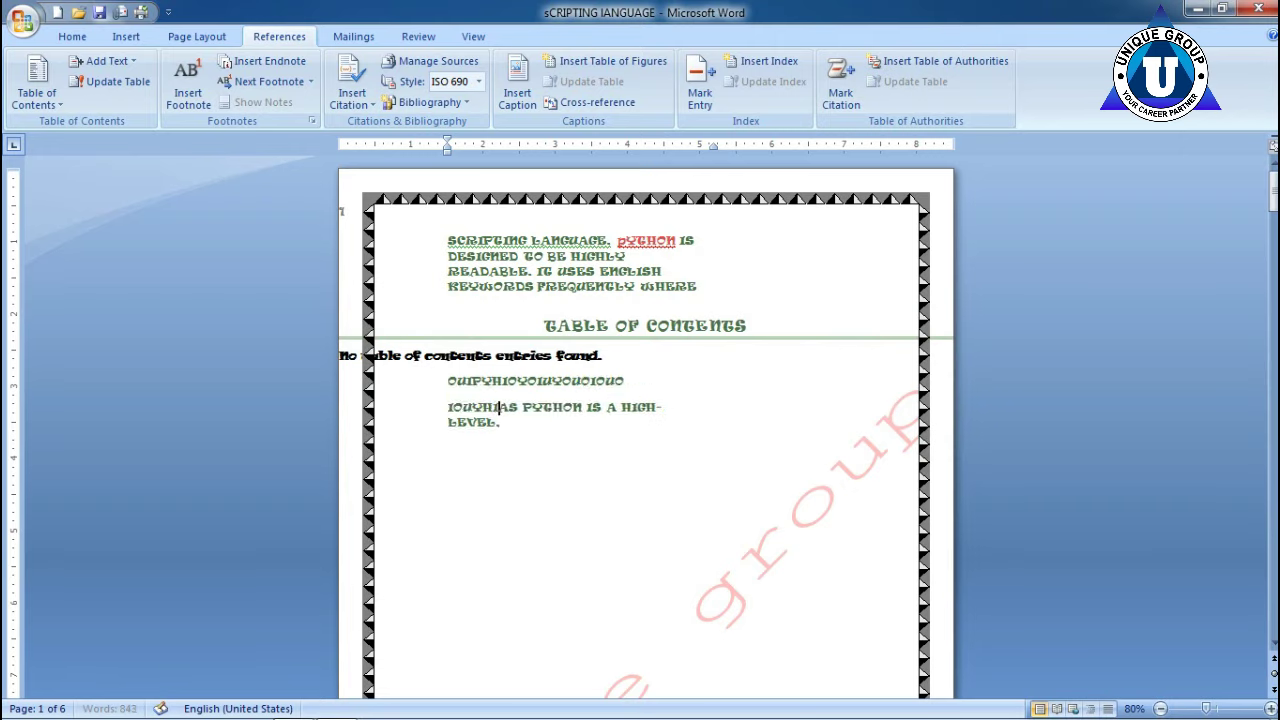
key(Return)
text(\ooouououo)
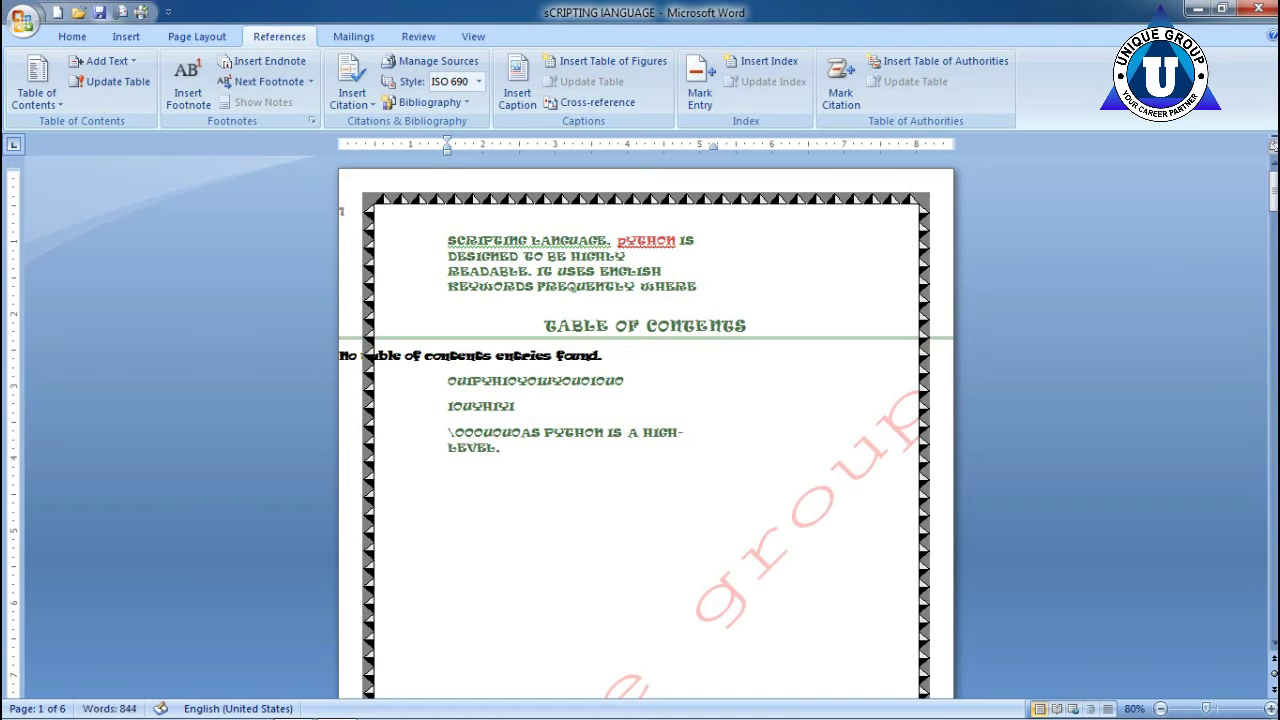
text(oooooooooooooooooooooooooooooooooooooooooooo)
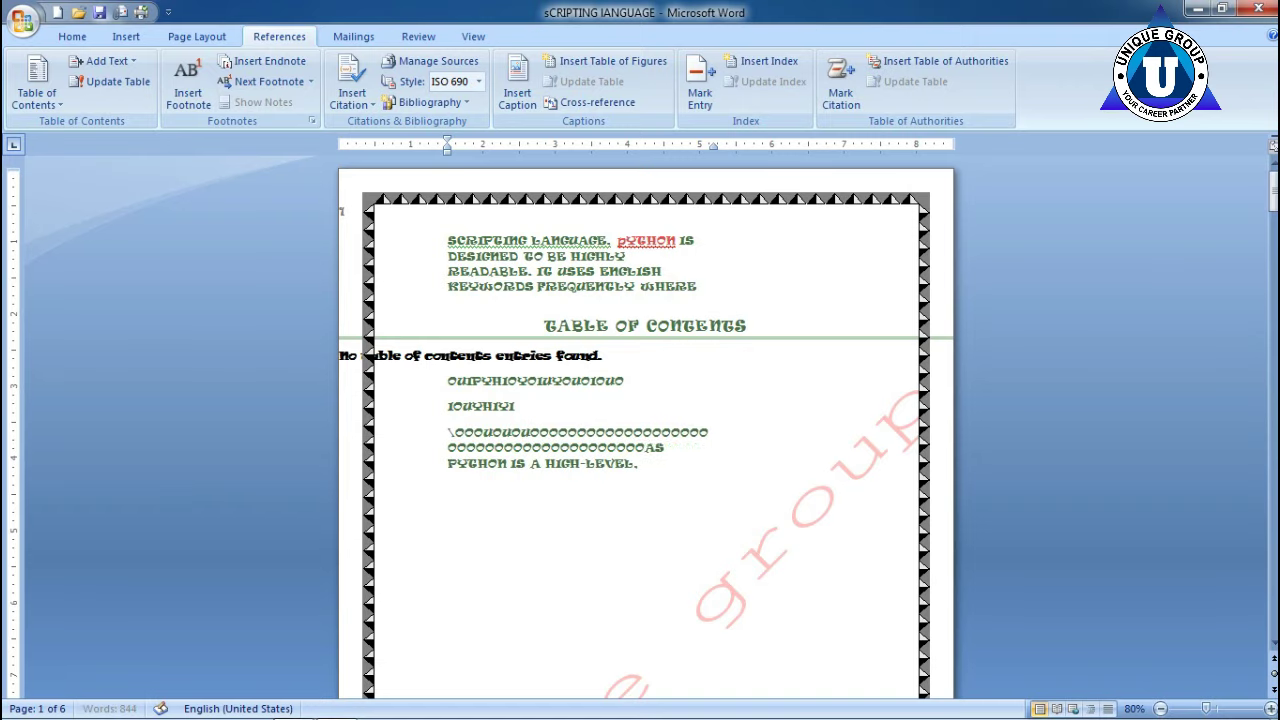
text(ooooooo)
scroll(651, 400, down, 2)
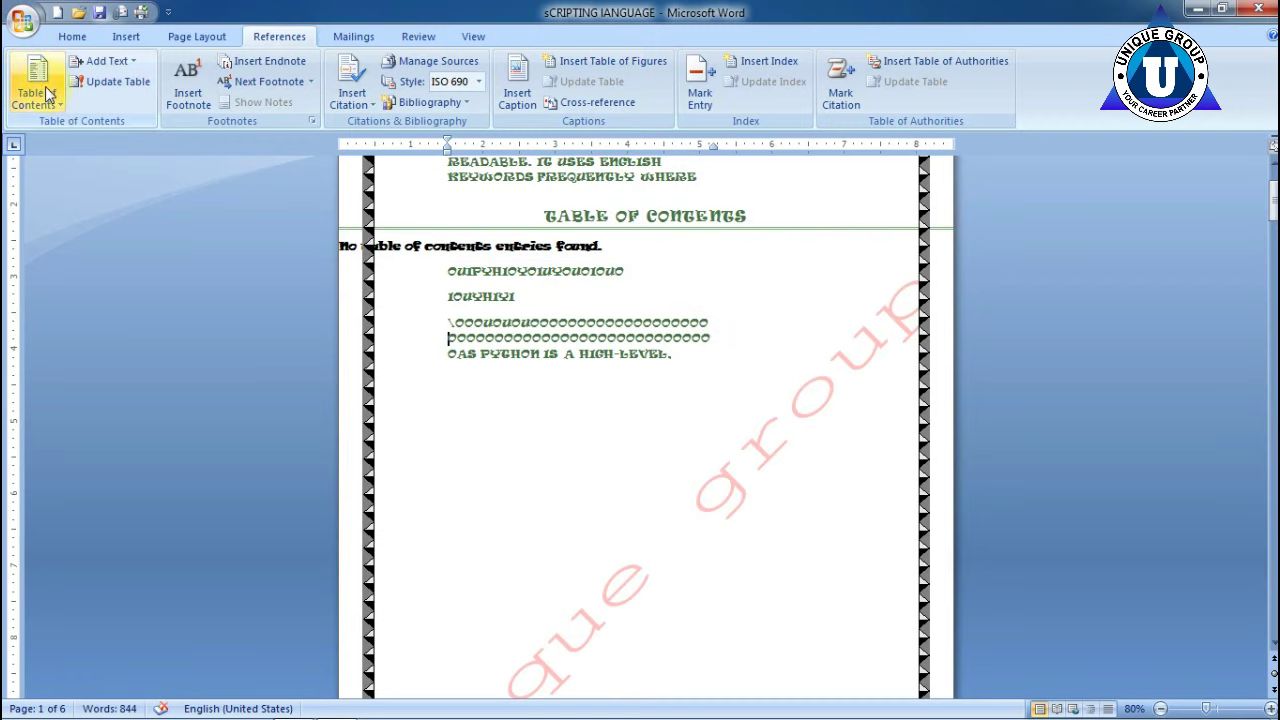
scroll(50, 88, up, 1)
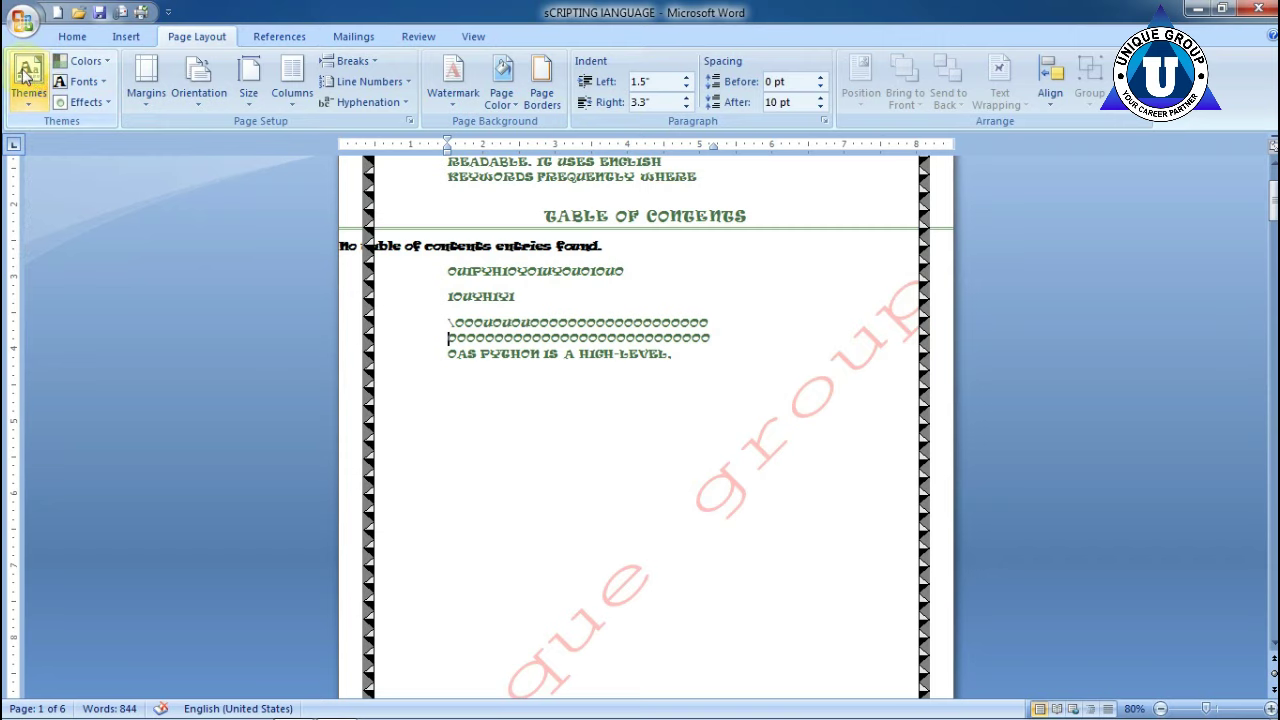
Mark the new text as a Level 1 contents entry with Add Text
click(279, 36)
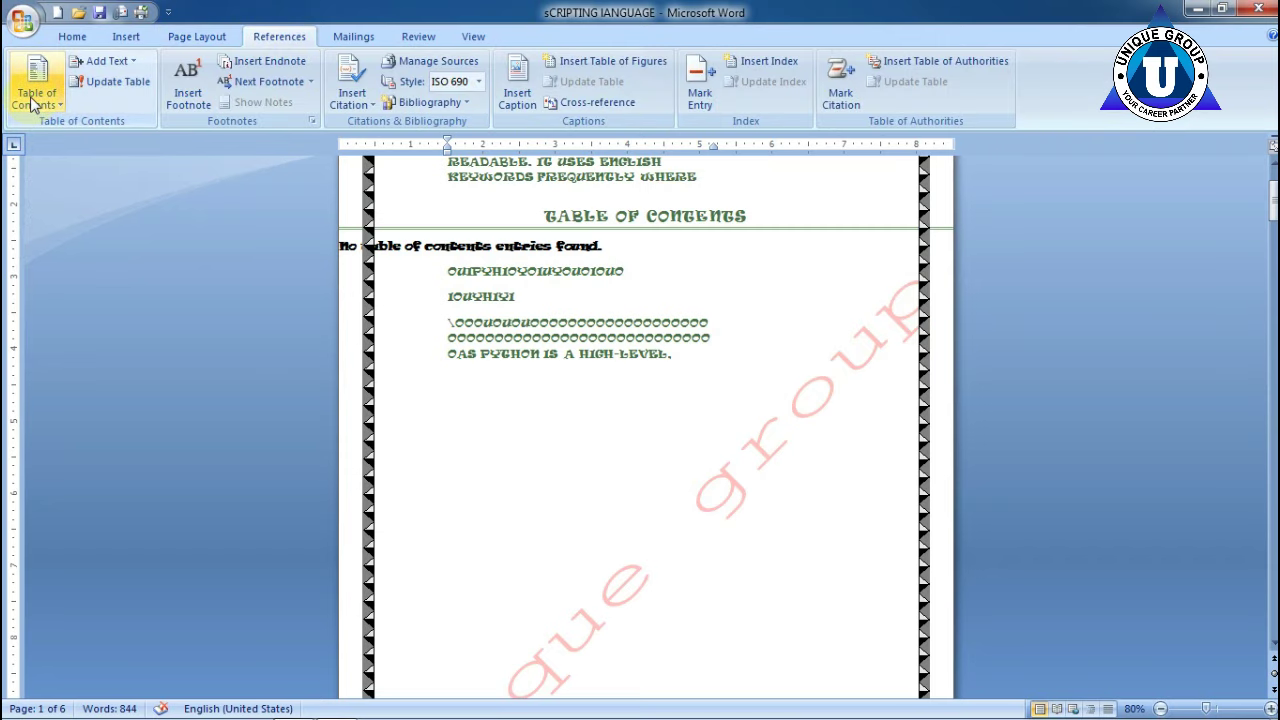
click(105, 63)
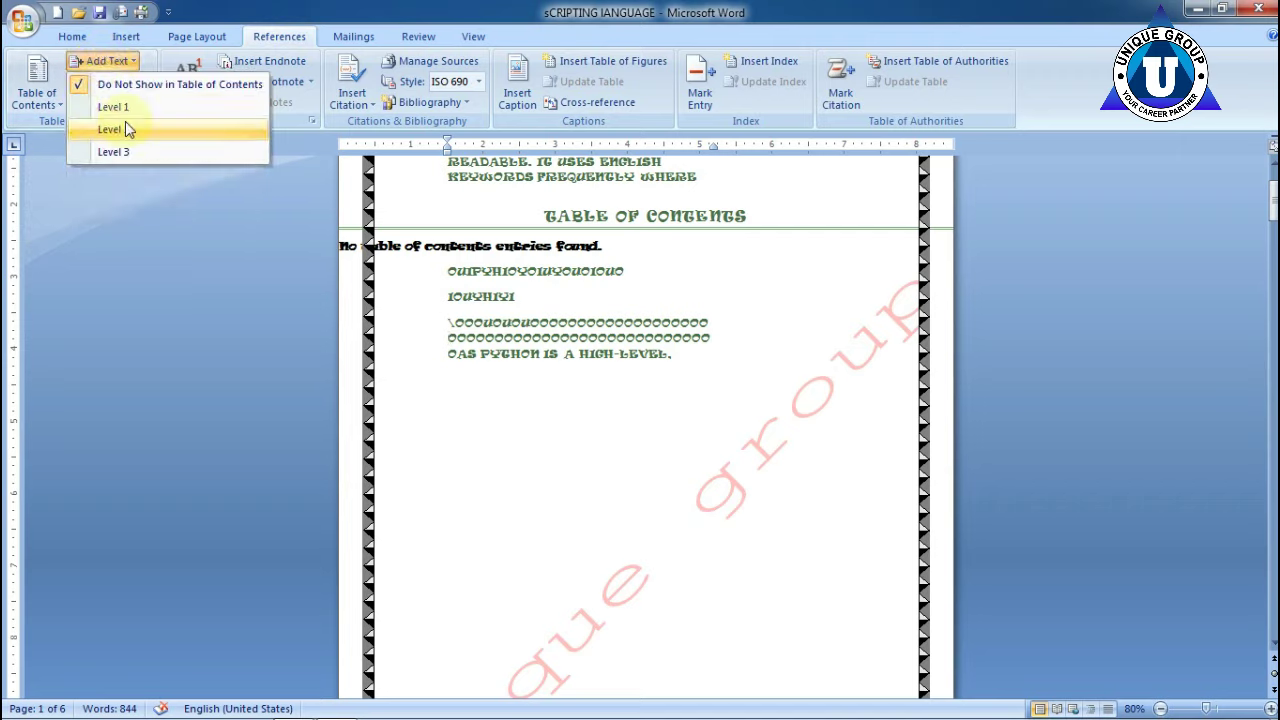
click(693, 355)
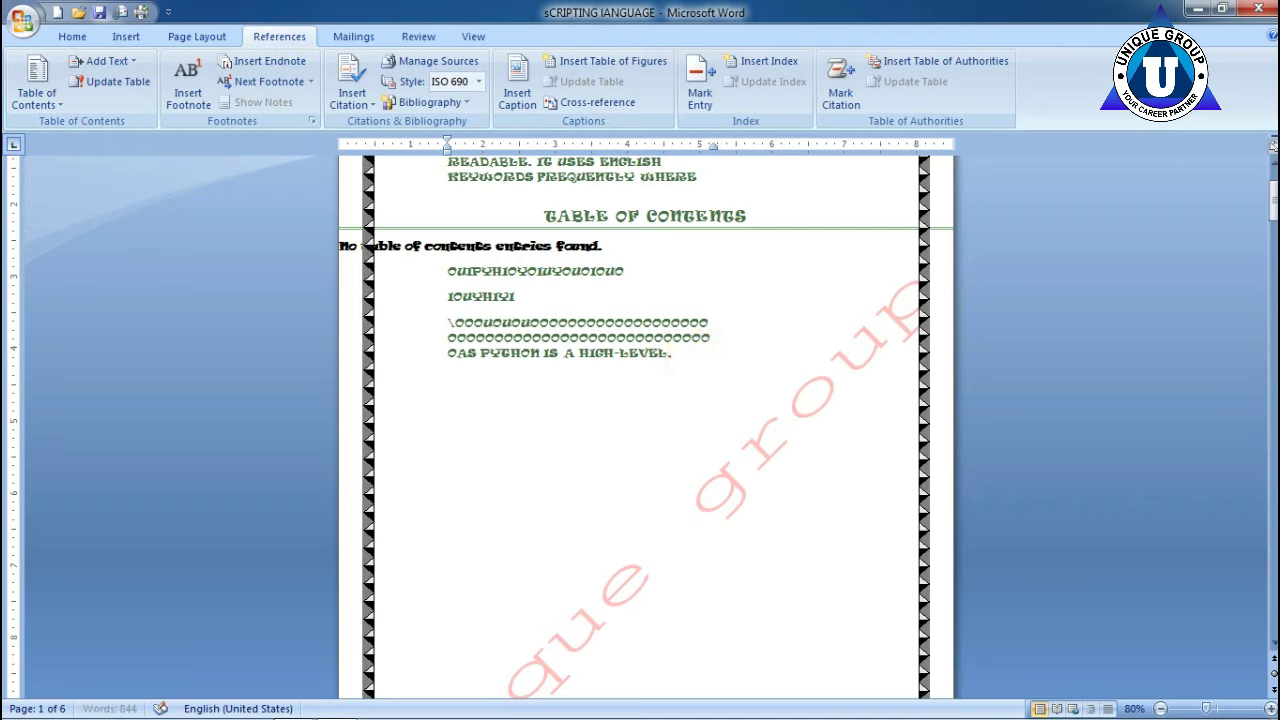
click(105, 61)
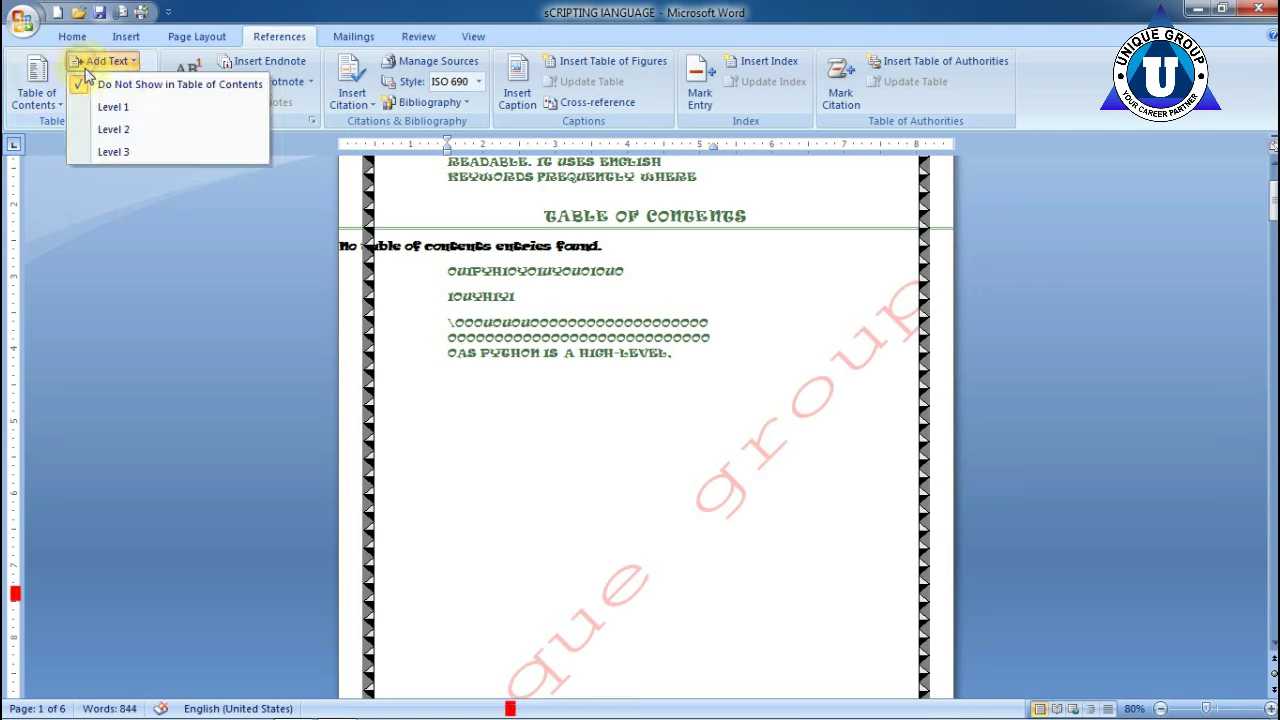
click(110, 107)
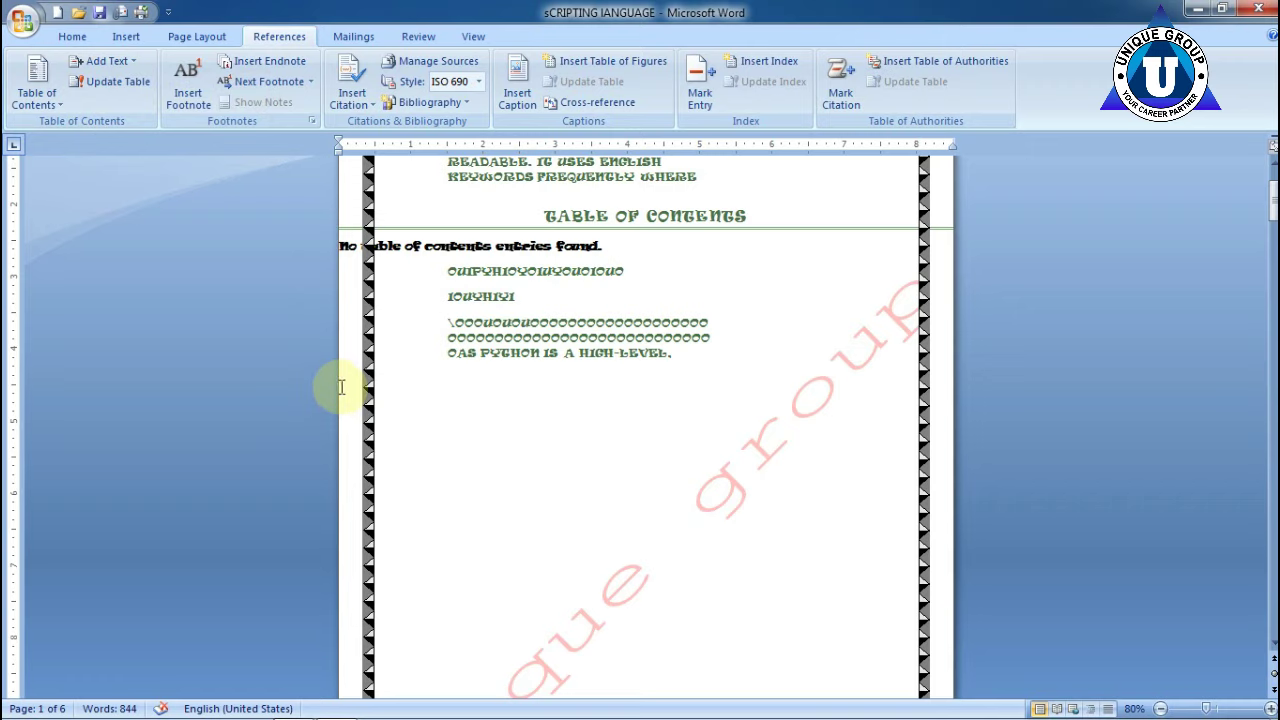
Add a Level 2 sample line, then update the table of contents to list both headings
text(Lkjlpkjljlkjl:j:lj)
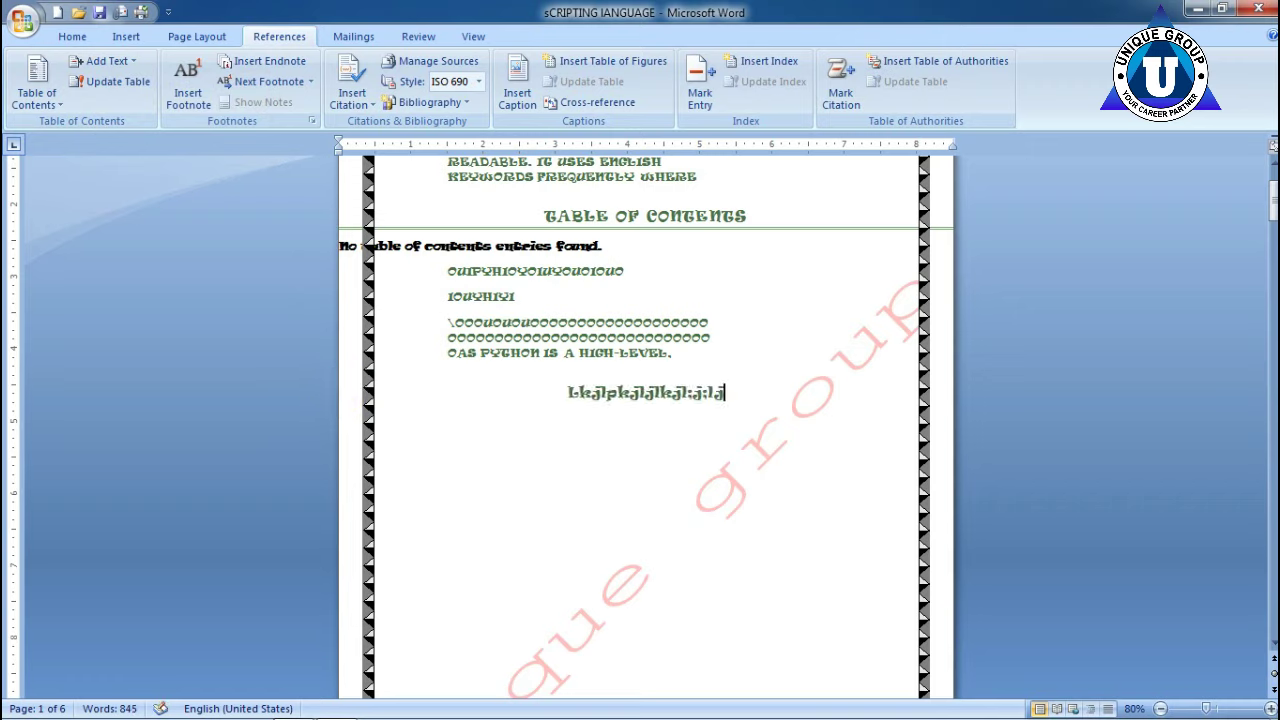
text(\)
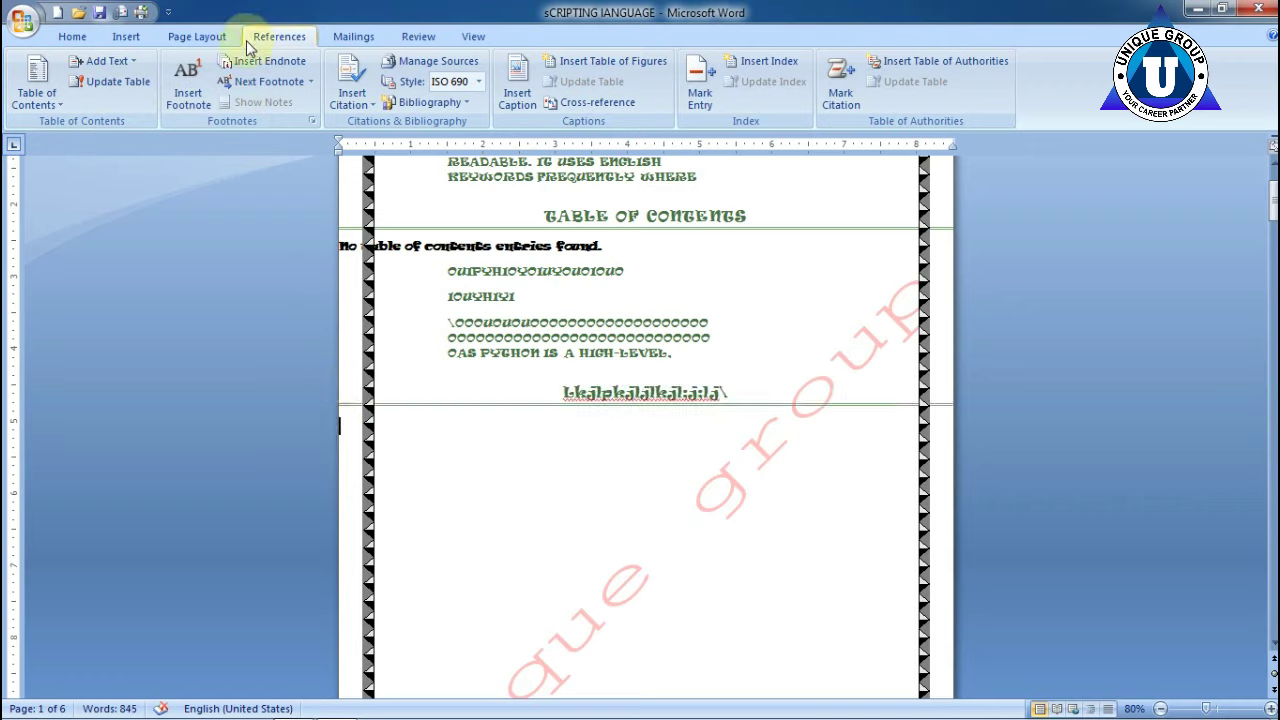
click(104, 61)
click(113, 129)
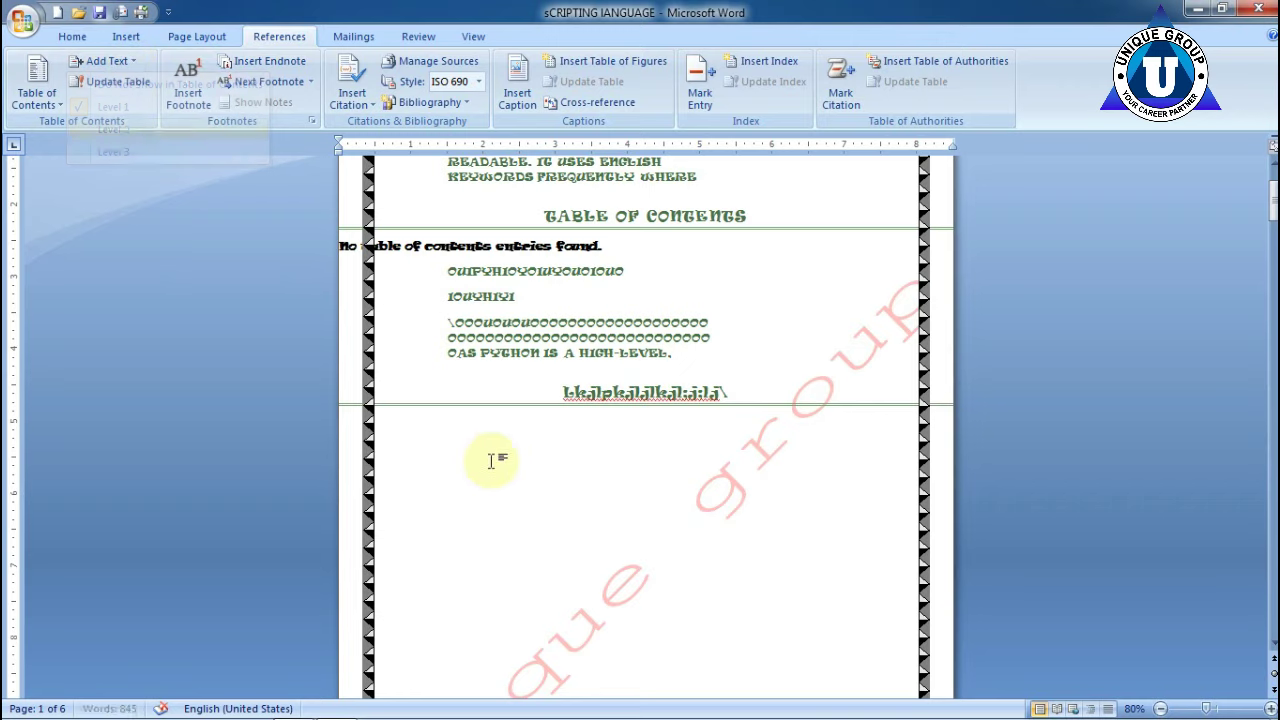
text(:lls)
text(l)
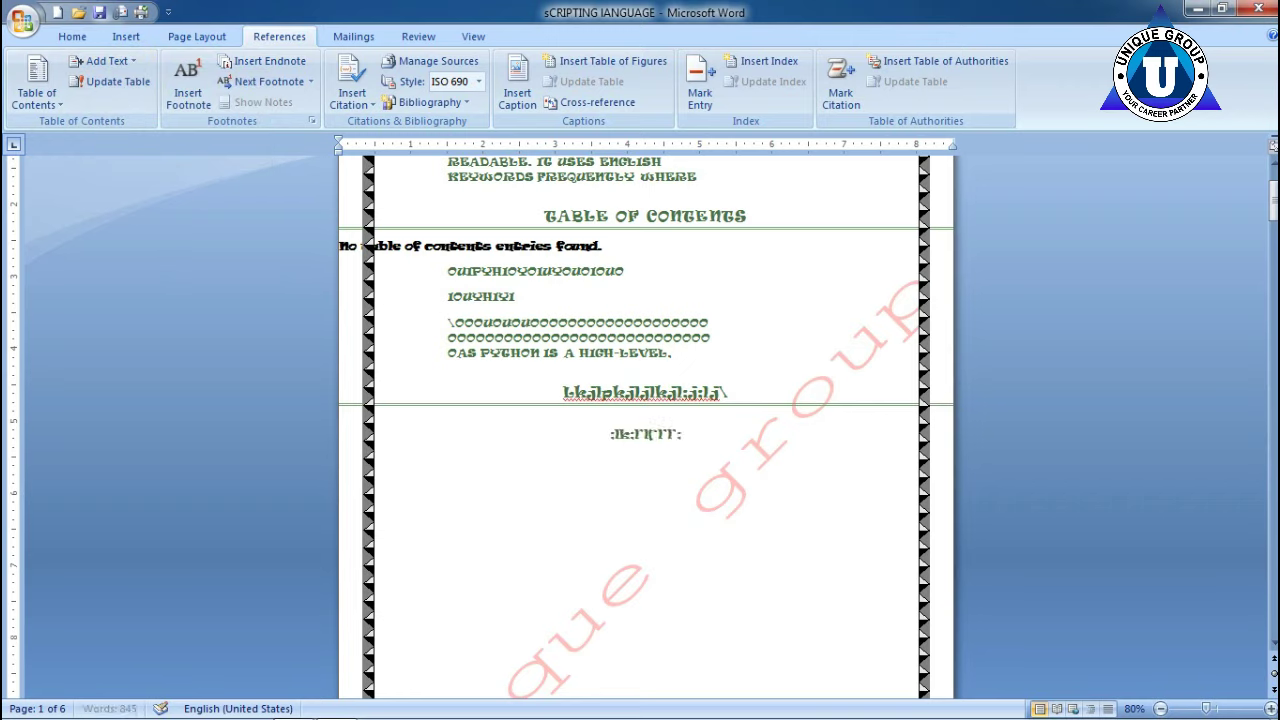
text(kj;l)
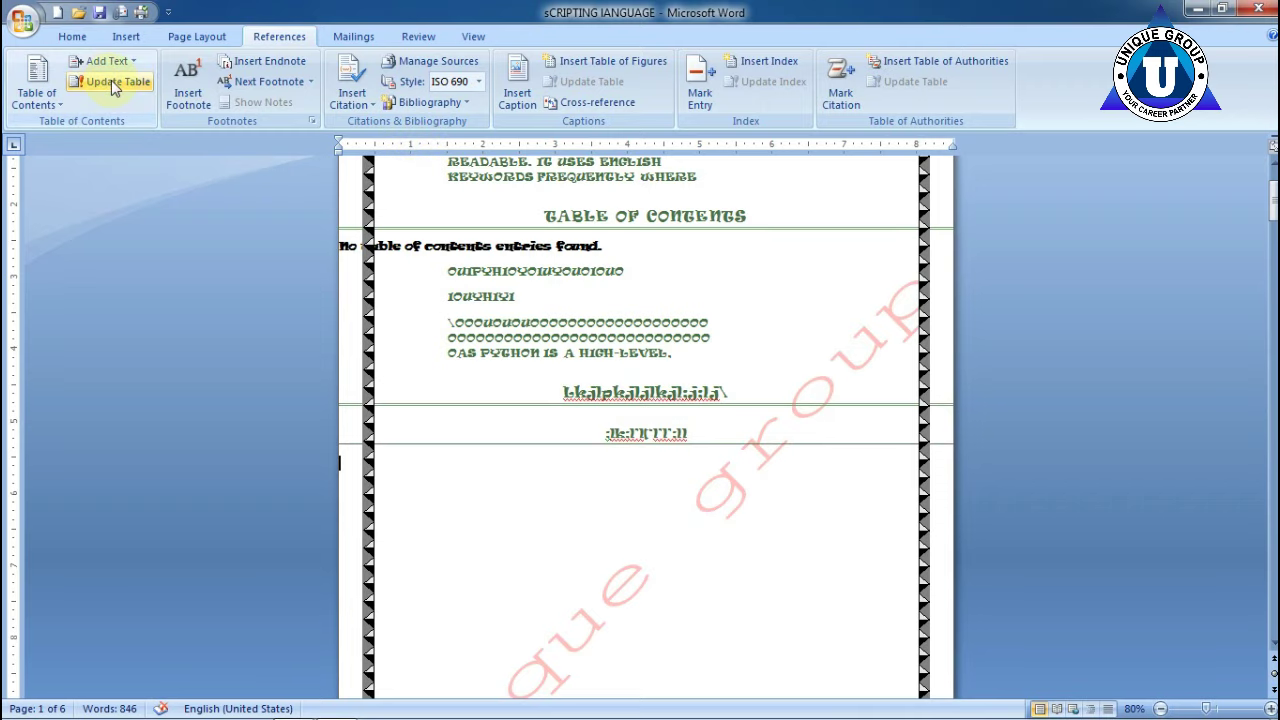
drag(692, 434, 565, 353)
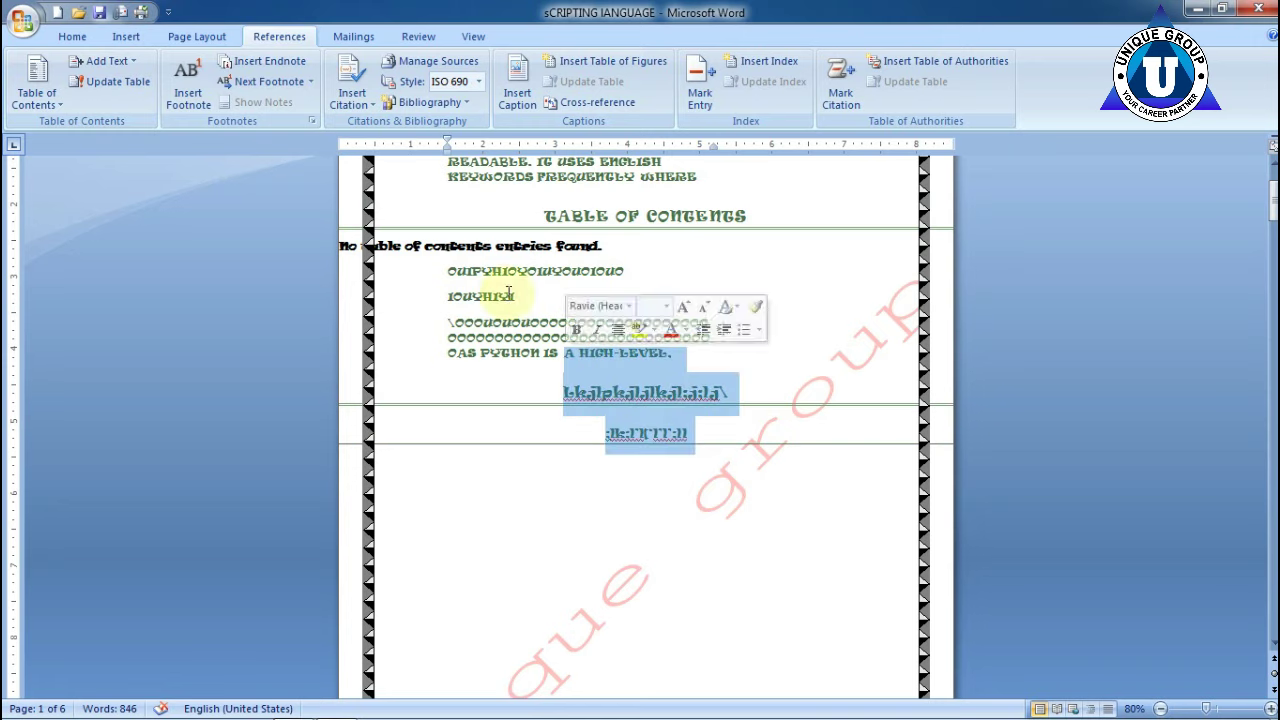
click(138, 87)
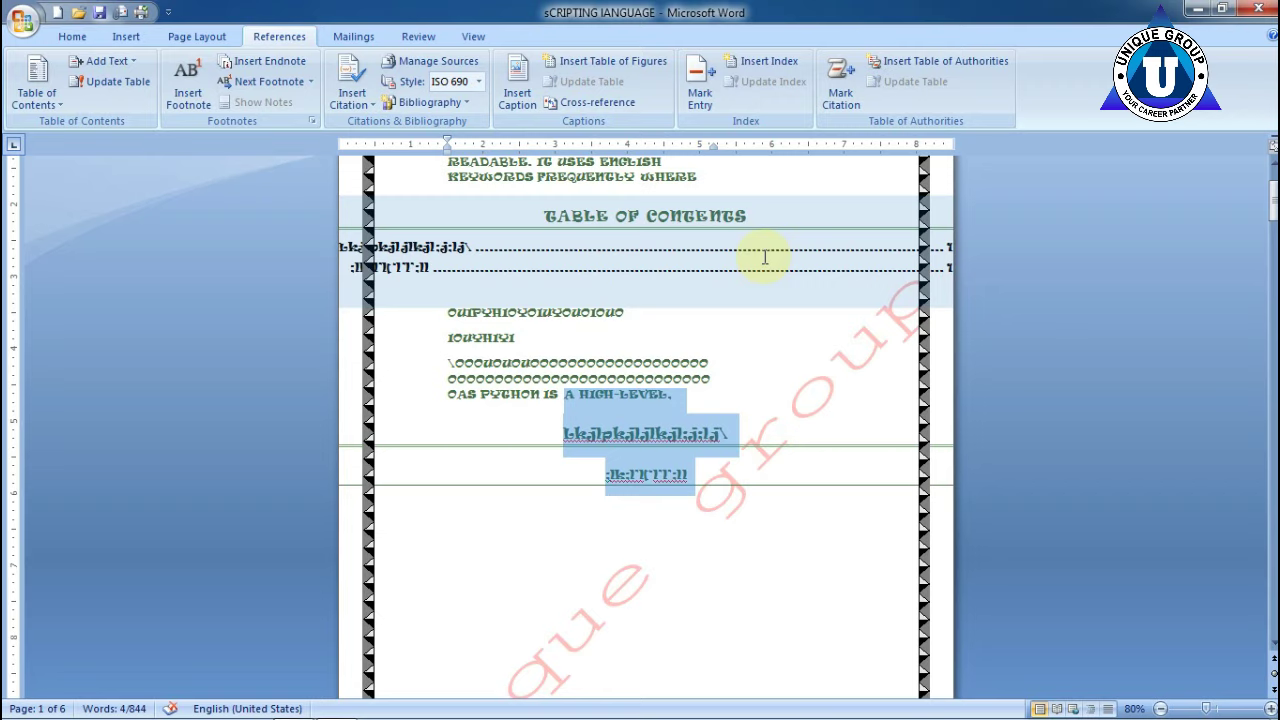
Insert a footnote and apply the Normal page margin preset
click(188, 92)
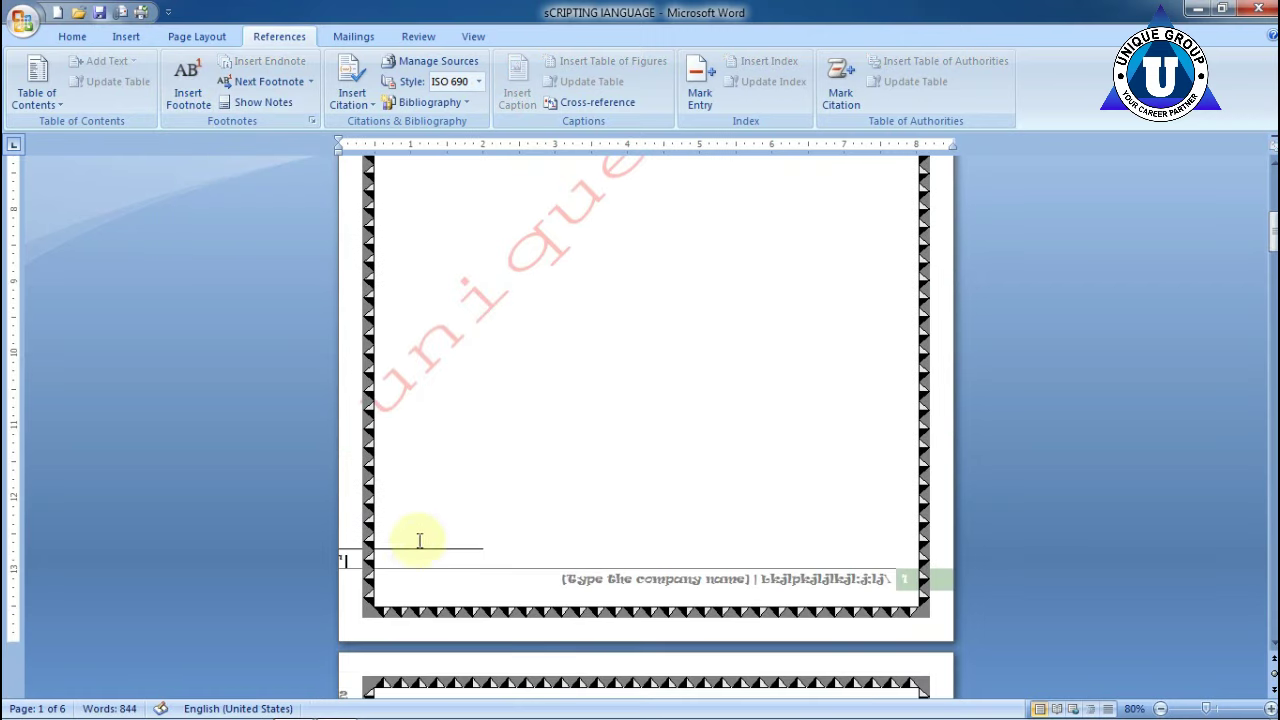
click(380, 522)
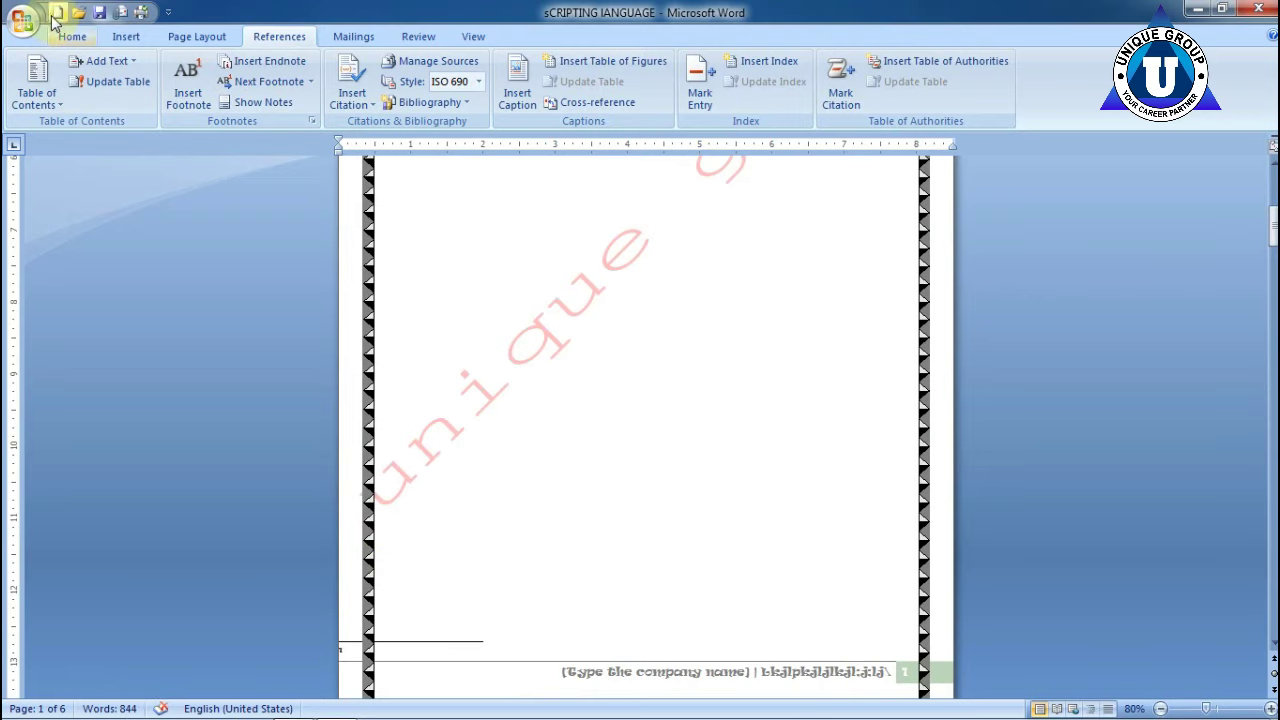
click(126, 36)
click(190, 36)
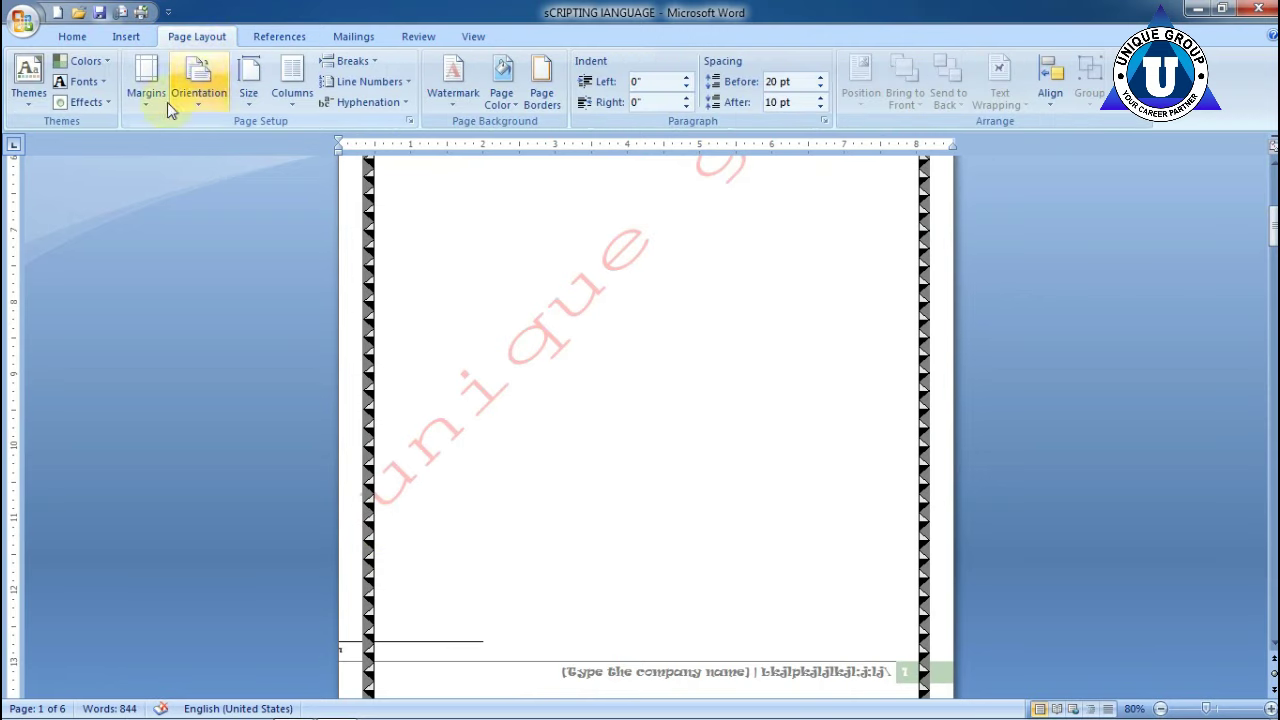
click(146, 85)
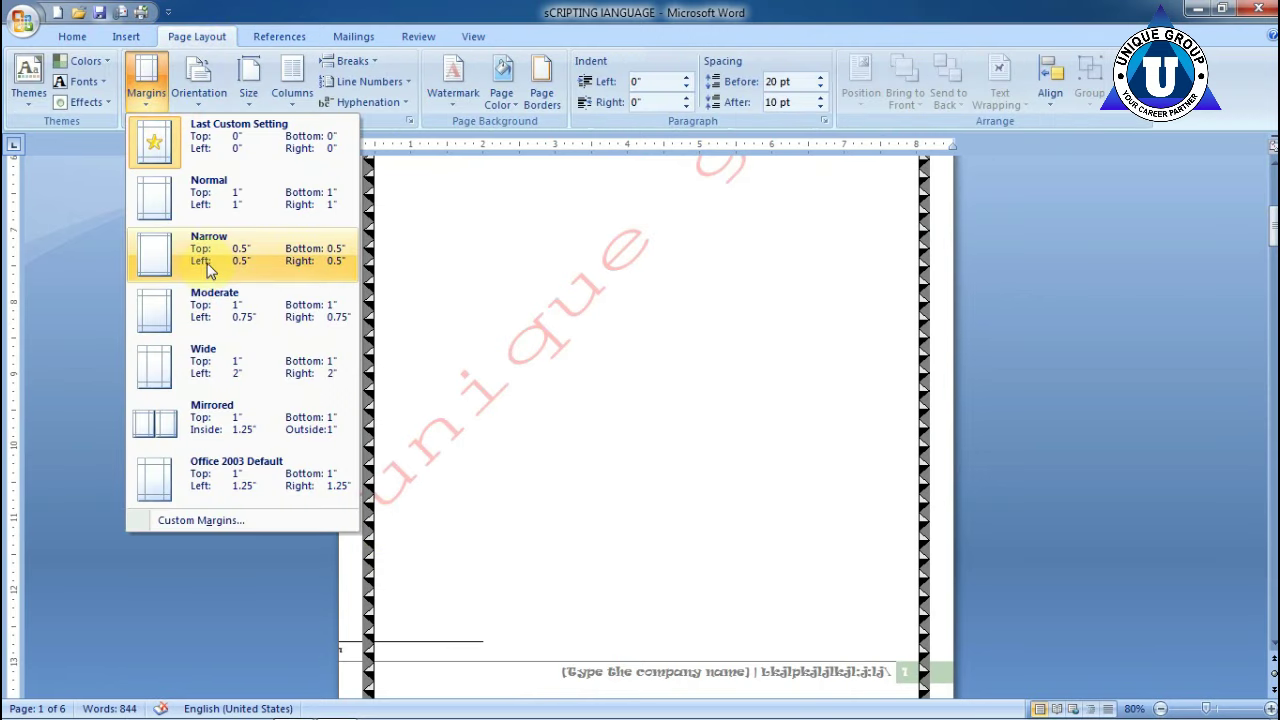
click(203, 214)
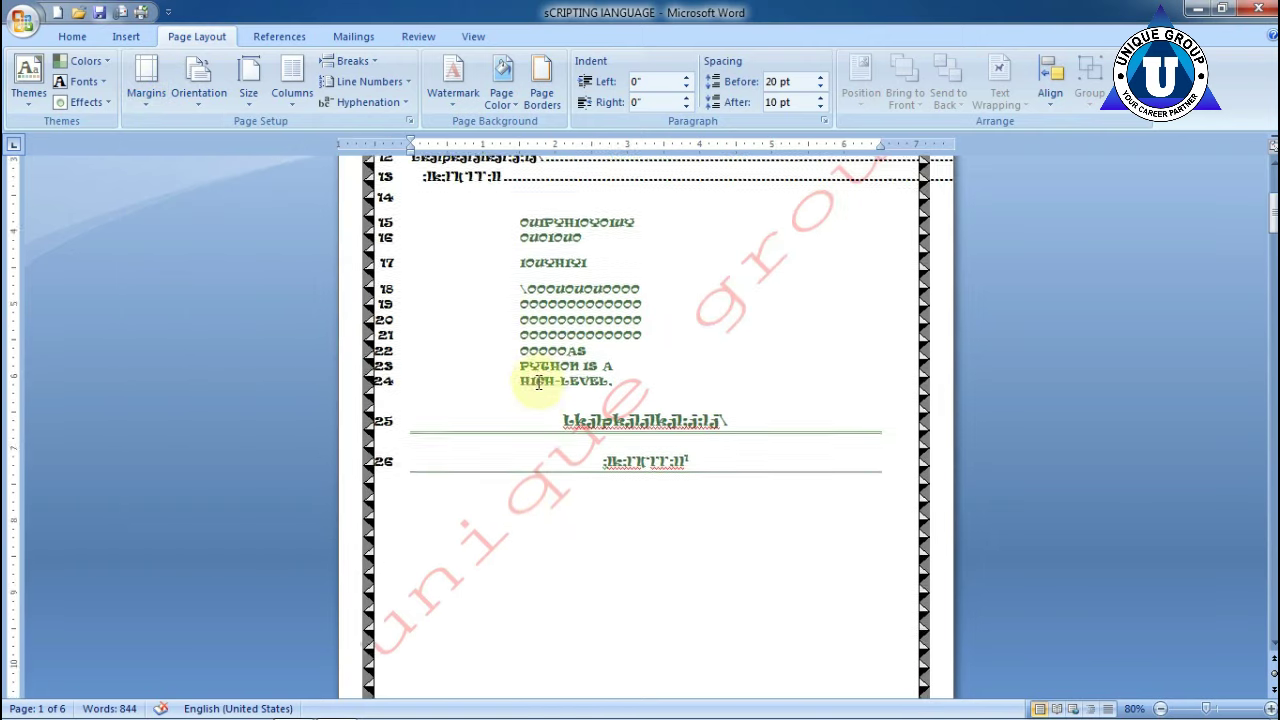
Extend the page 2 heading with a long run of k characters
scroll(530, 380, up, 1)
scroll(460, 320, up, 2)
scroll(445, 450, up, 2)
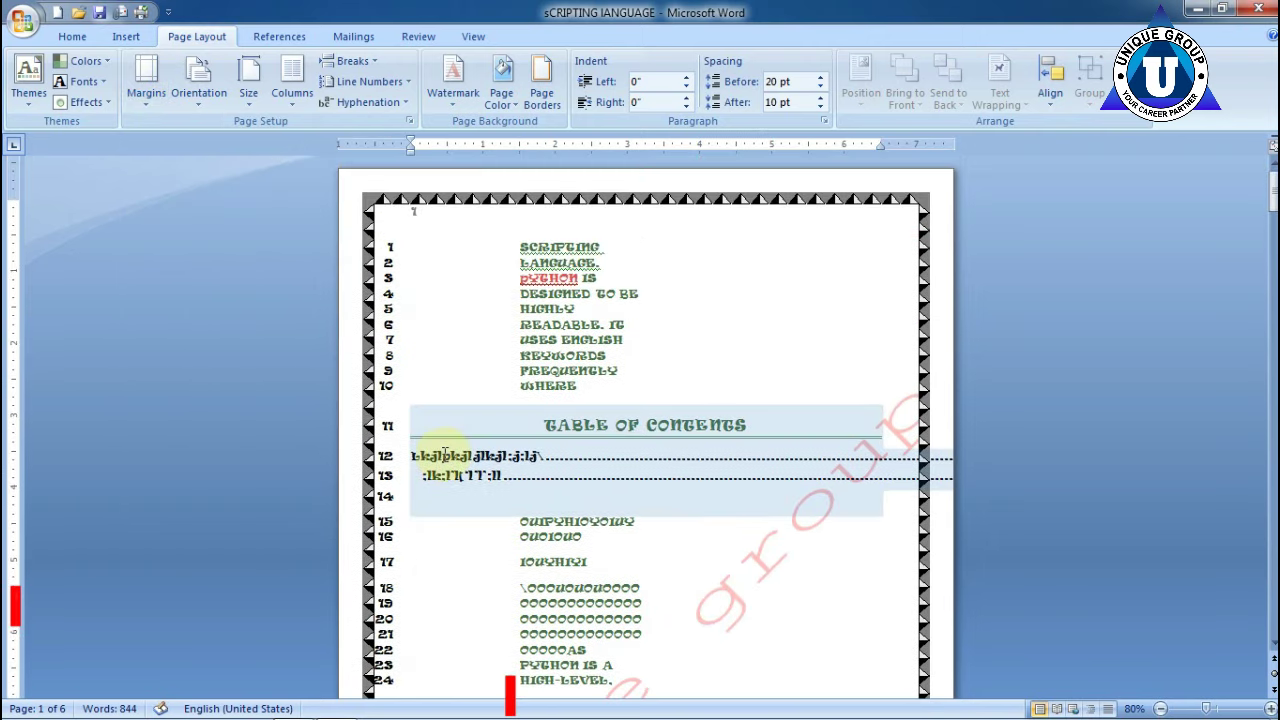
scroll(440, 450, down, 4)
scroll(517, 550, down, 5)
scroll(460, 500, down, 3)
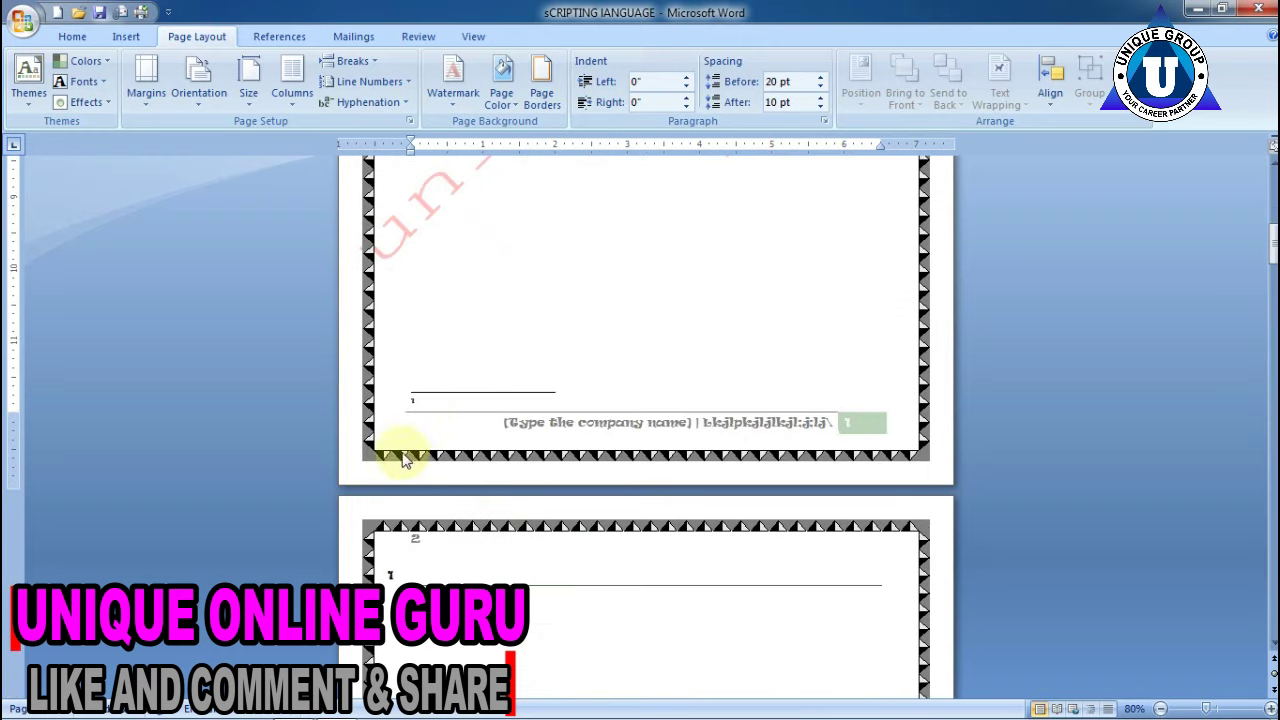
drag(557, 403, 384, 360)
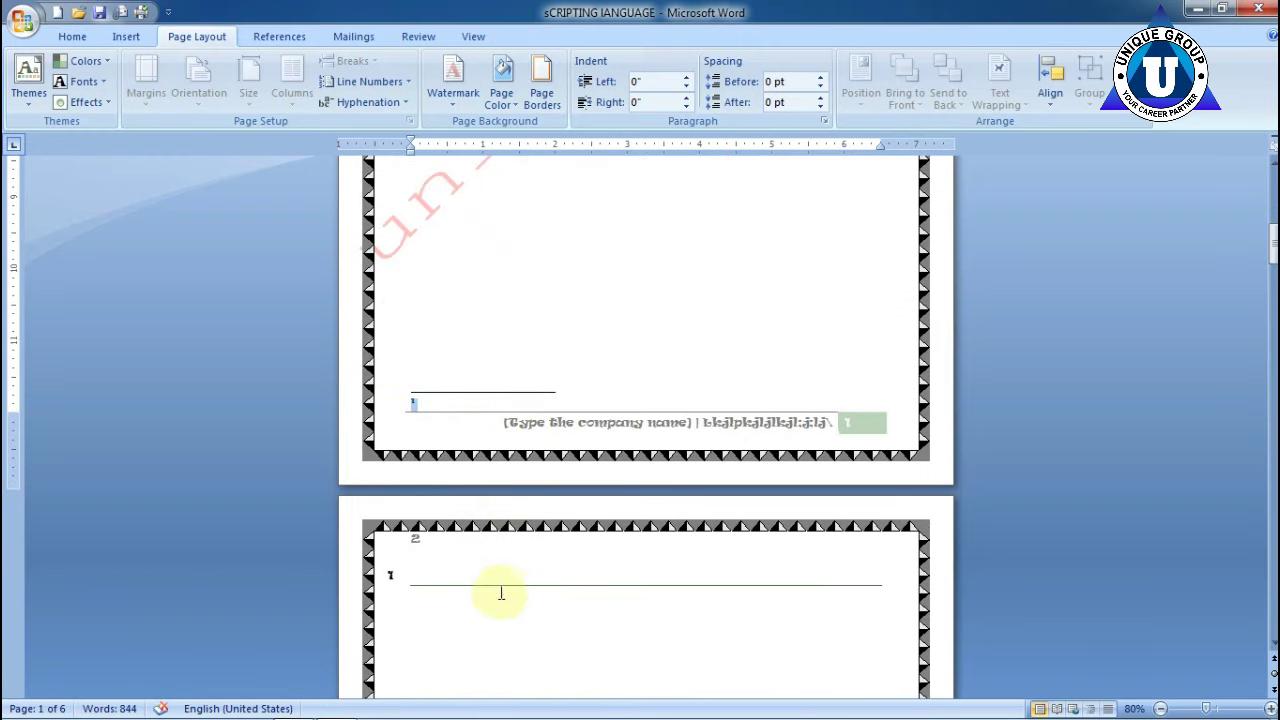
click(471, 573)
text(cp)
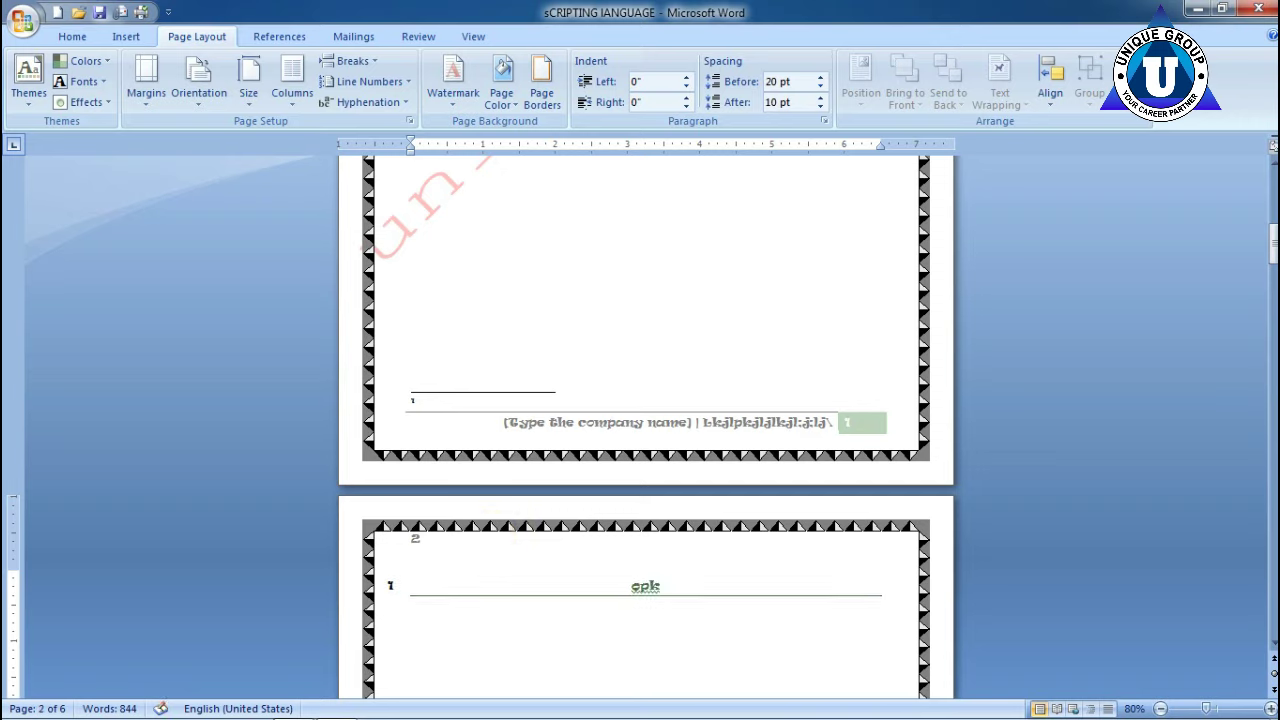
text(k)
text(kkkkkkkkkkkkkkkkkkkkkkkkkkkkkkkk)
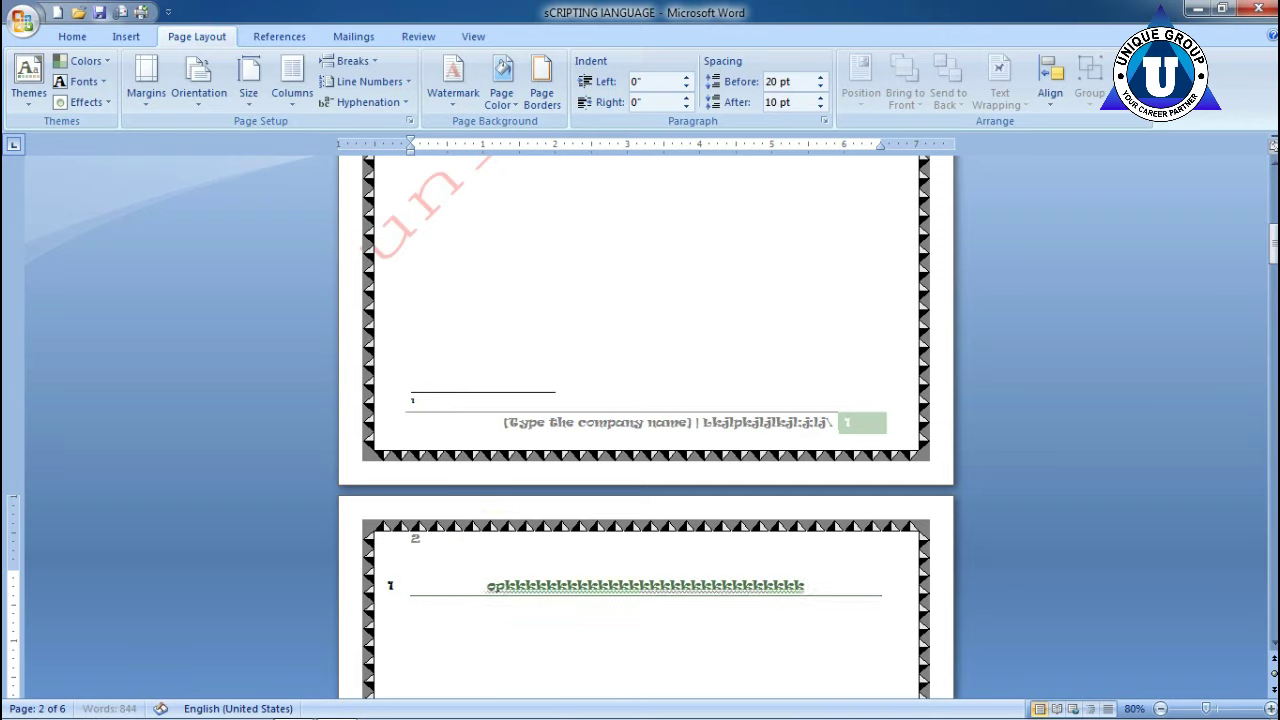
text(kkkkkkkkkkkkkkkkkkkkkkkkkkkkkkkkkkkkkkkkkkkkk)
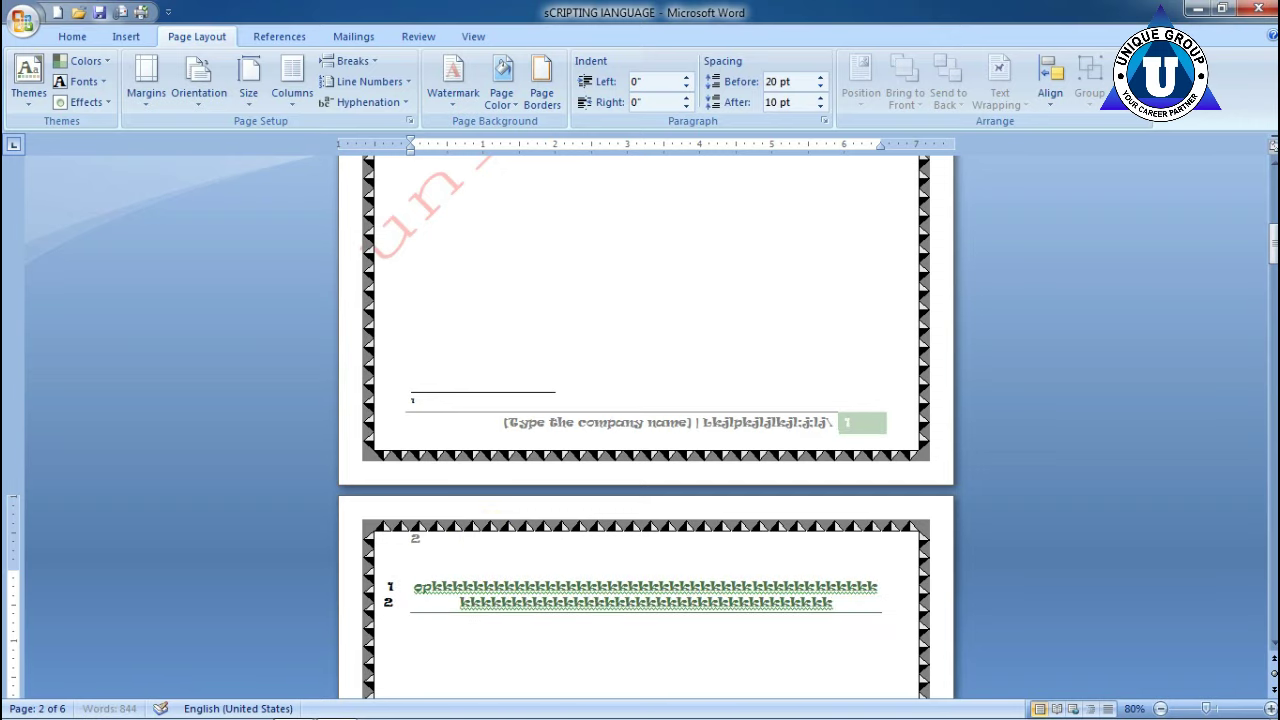
text(kkkkkkkkkkkkkkkkkkkkkkkkkkkkkkkkkkkkkkkkkkkkkkkkkkkkkkkkkkk)
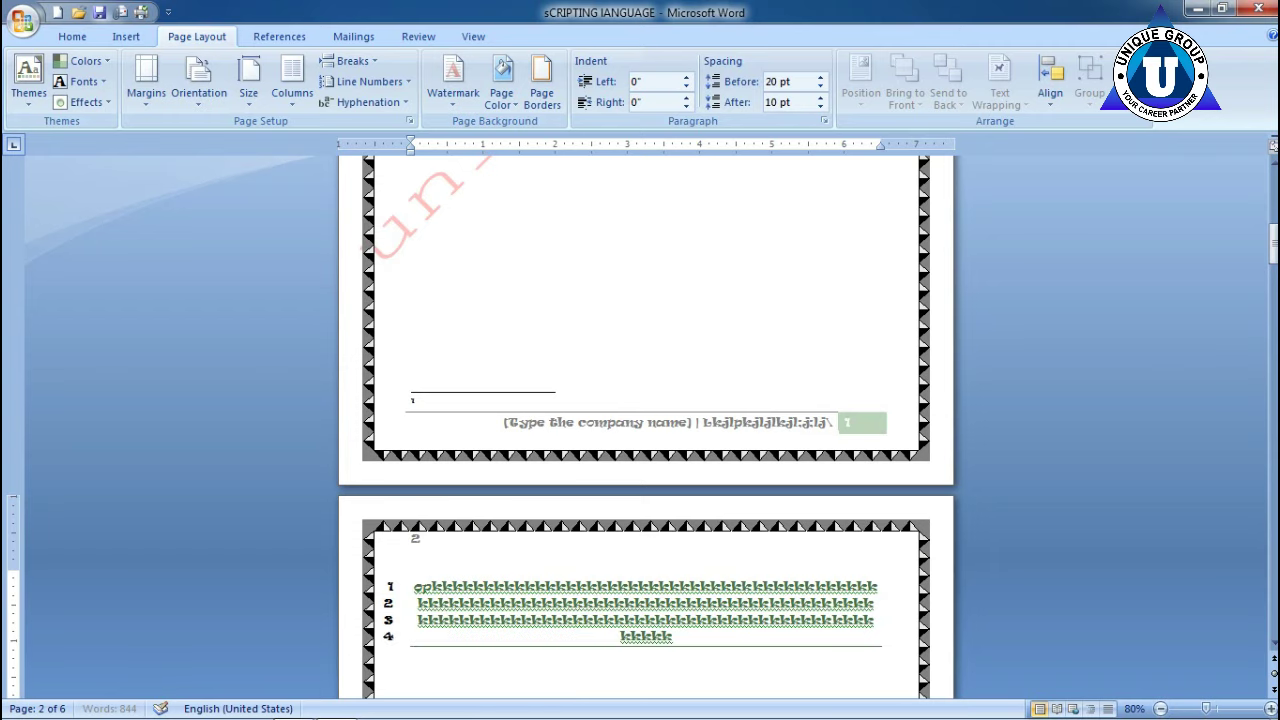
click(279, 36)
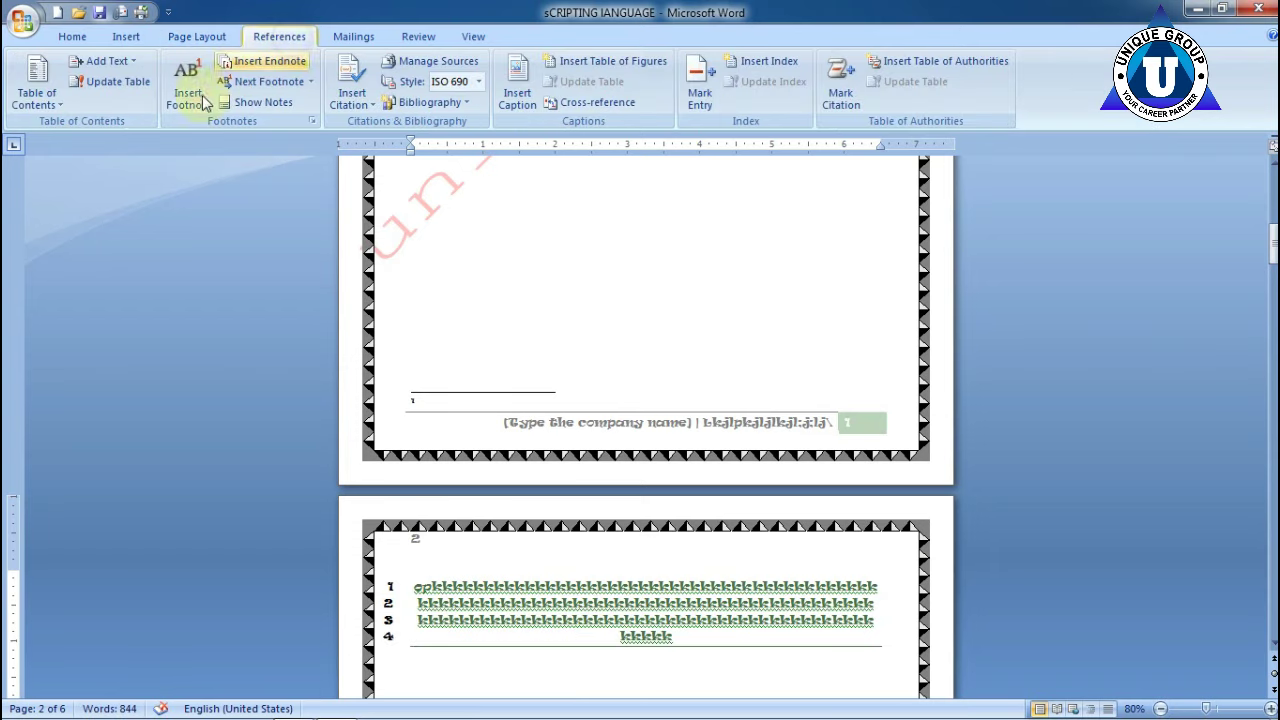
Insert an endnote, view the footnote area via Show Notes, and return to page 1
click(268, 61)
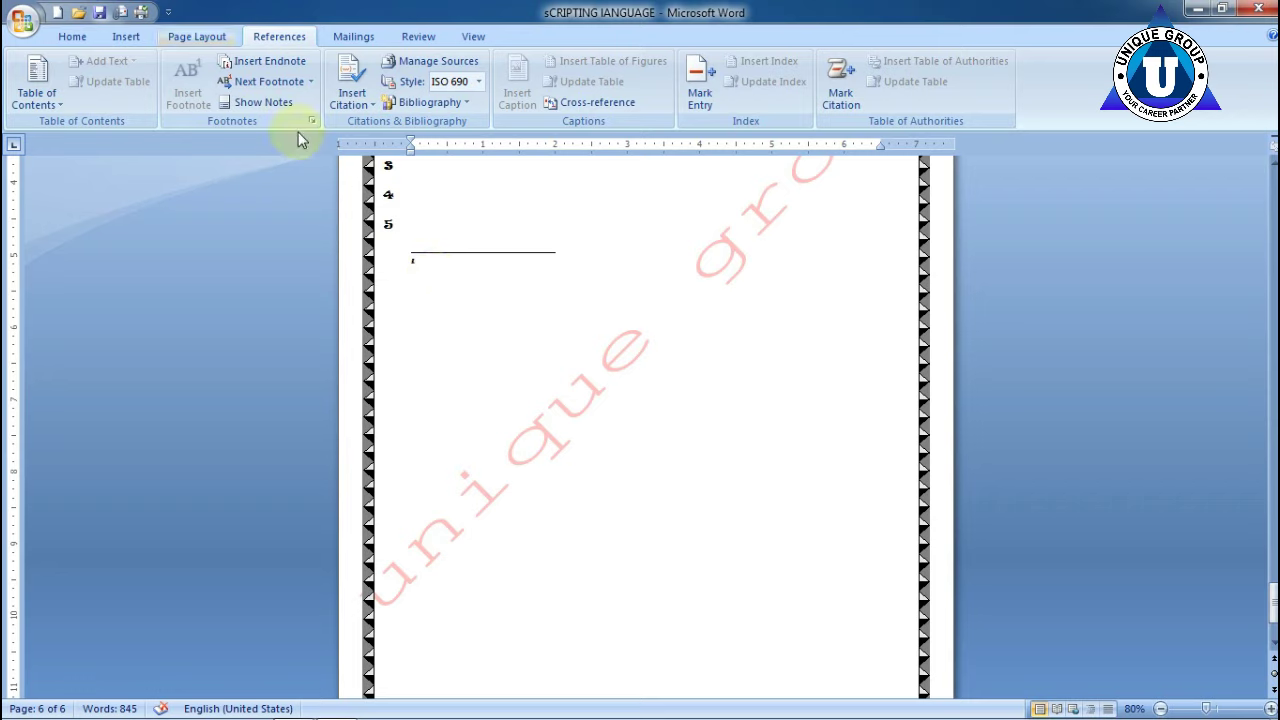
click(283, 88)
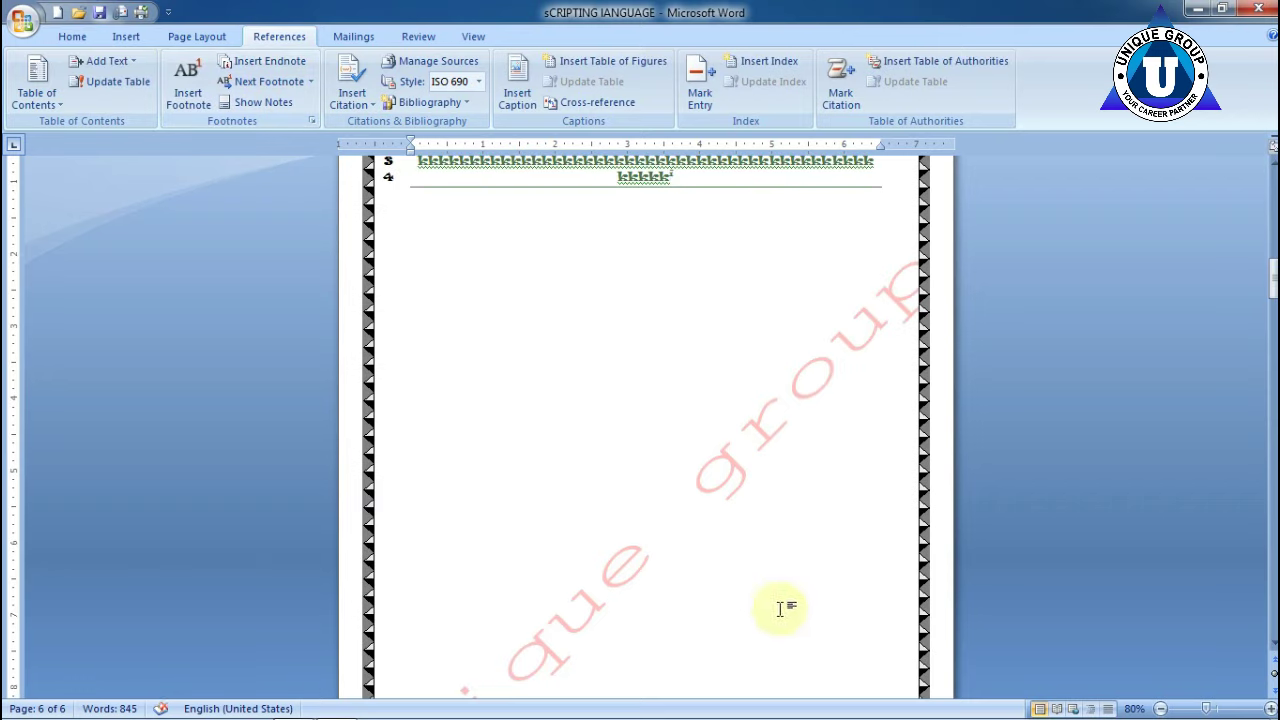
click(245, 103)
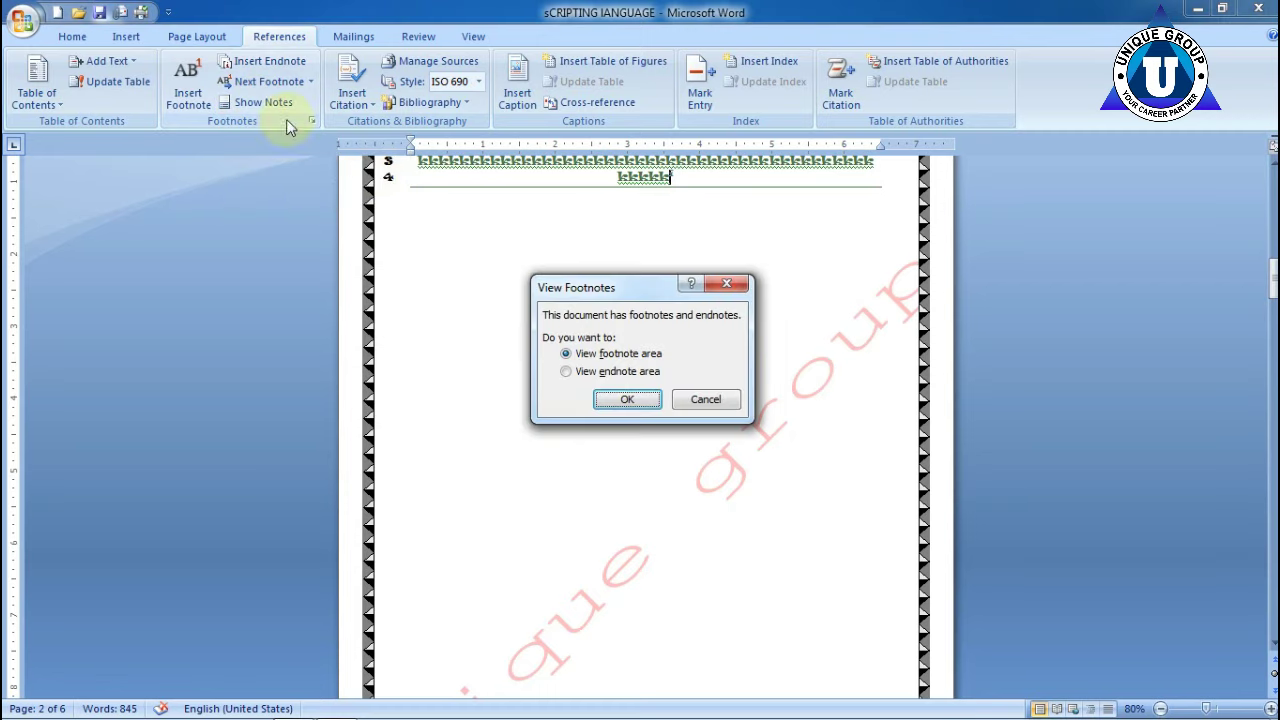
click(640, 399)
scroll(642, 396, up, 4)
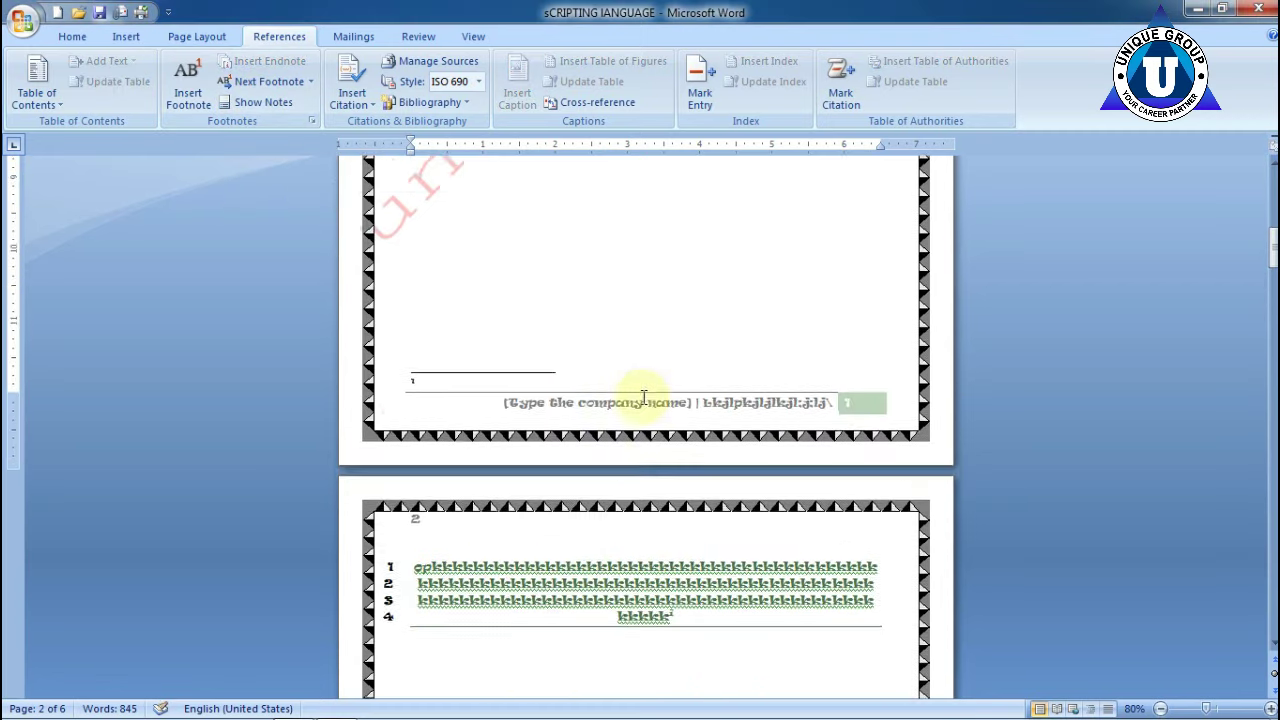
scroll(642, 396, up, 3)
scroll(642, 396, up, 4)
scroll(642, 396, up, 3)
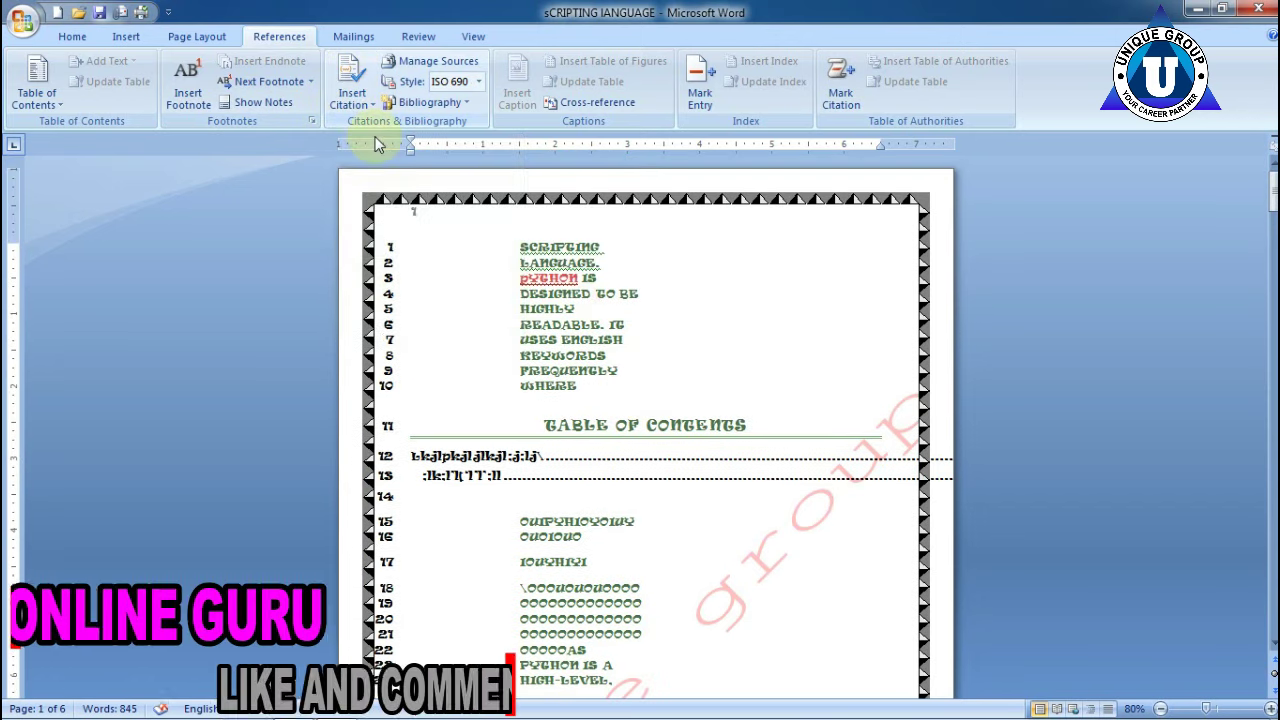
Open the Create Source form for a new citation, discarding the first empty attempt
click(352, 90)
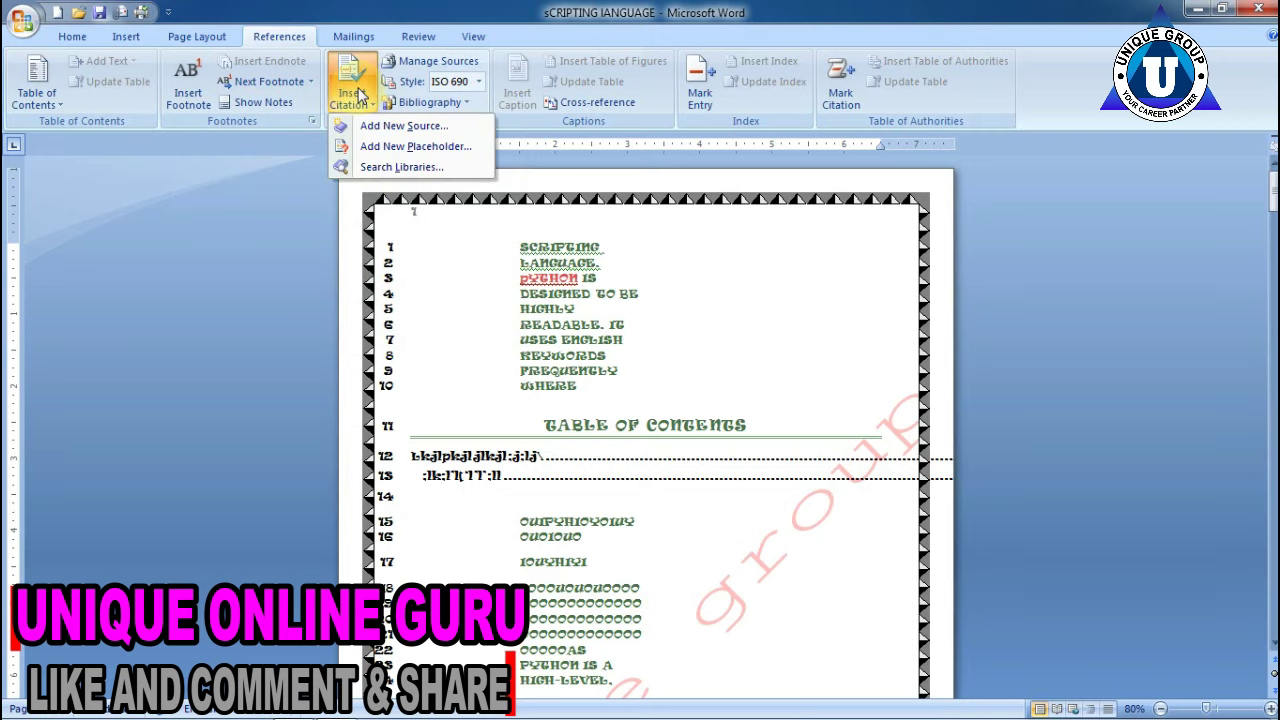
click(405, 128)
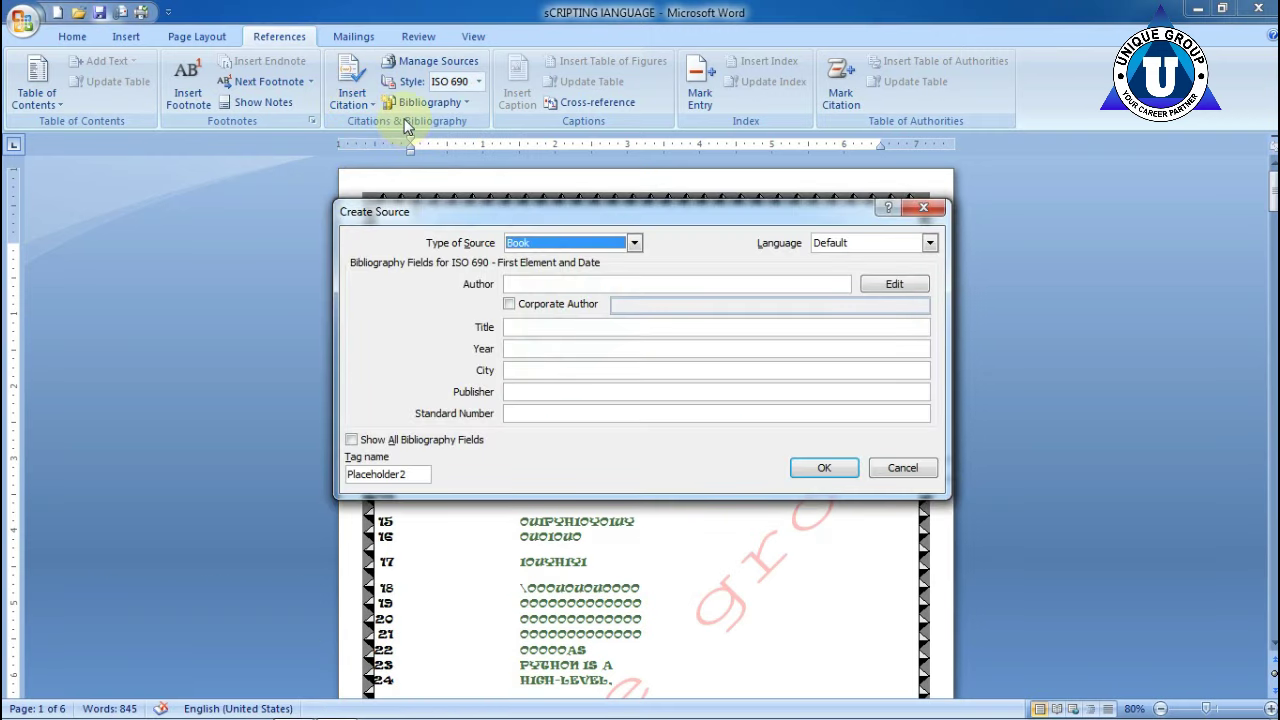
click(920, 208)
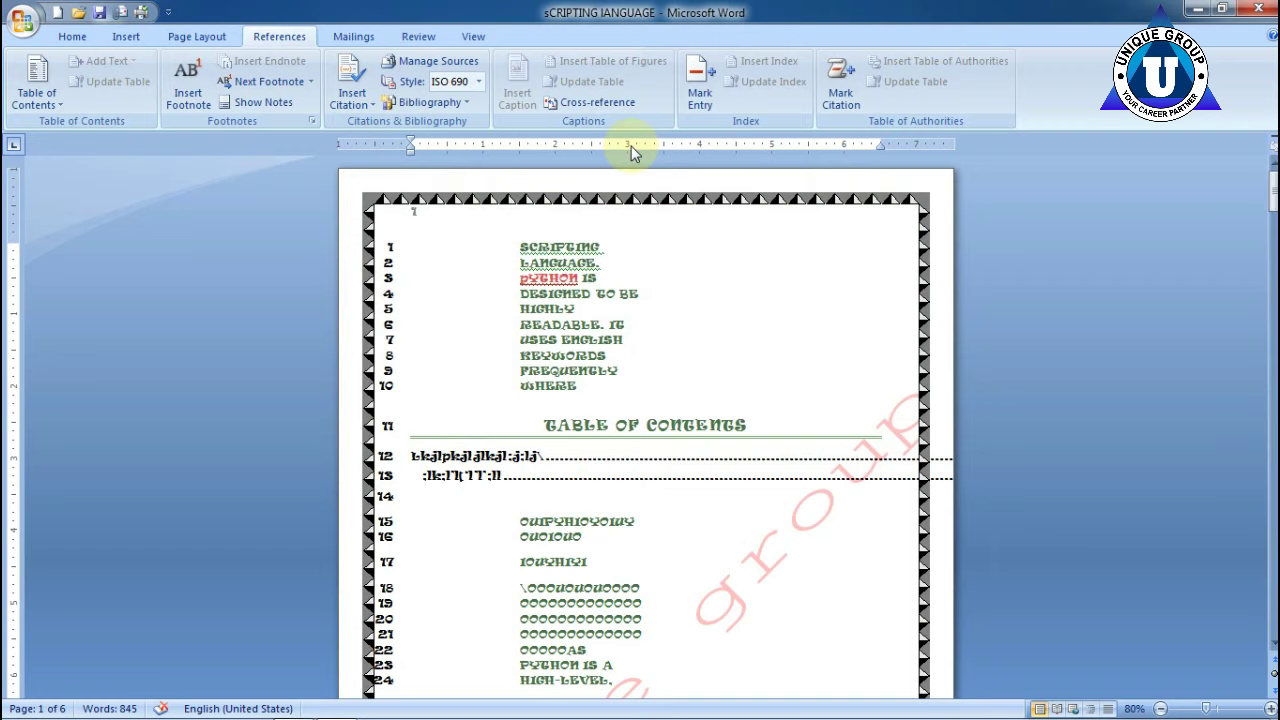
click(375, 103)
click(405, 128)
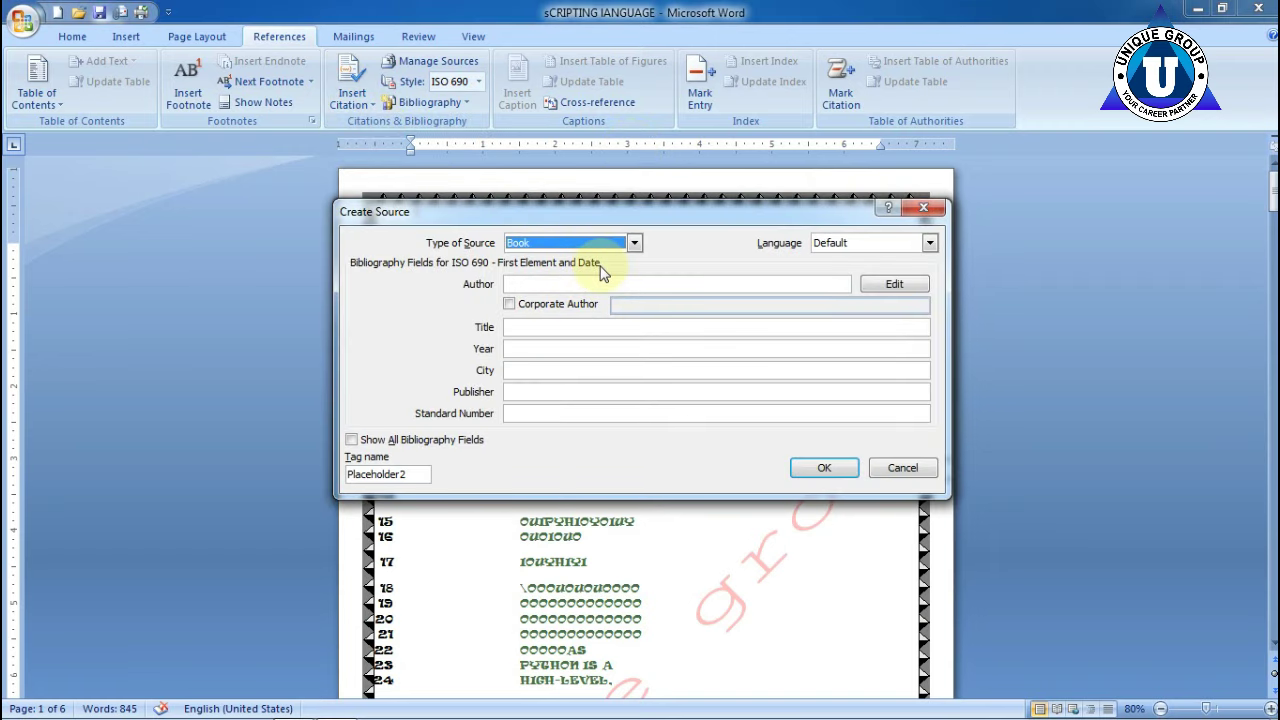
Fill in the book source: author's name, title unique, 2020, UP, publisher UNIQUEGROUP, and cite it
click(564, 283)
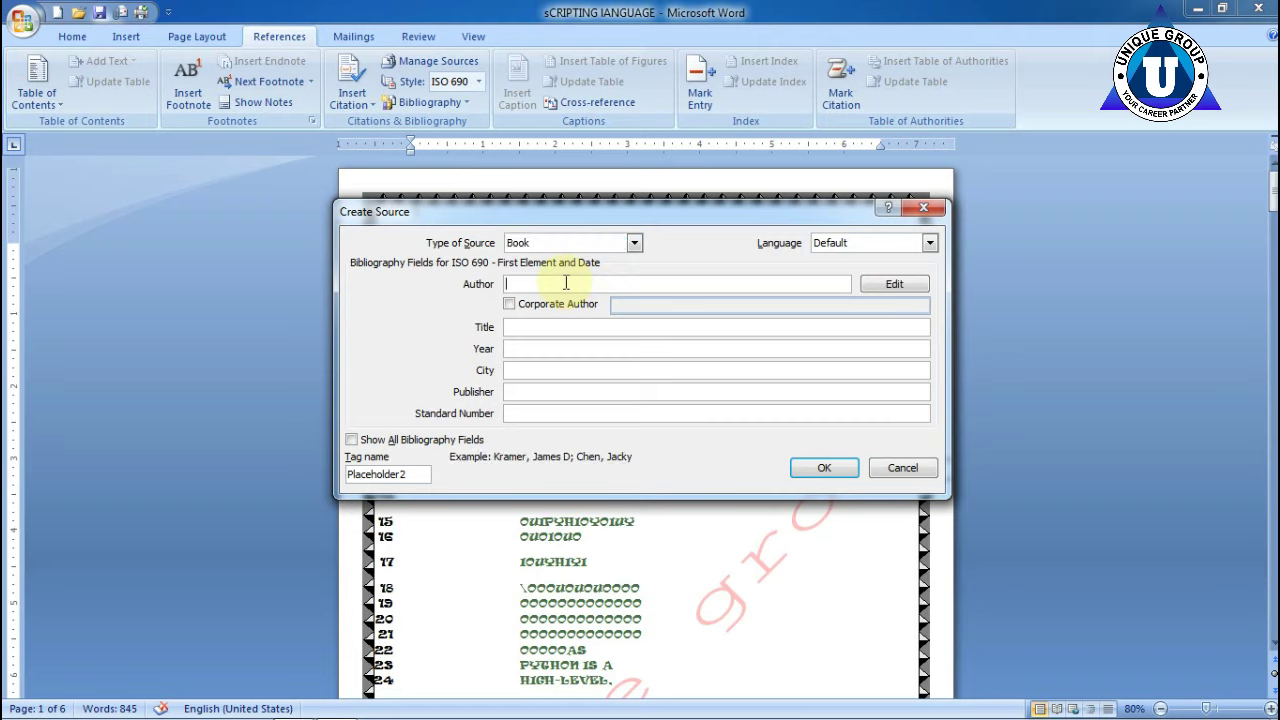
text(ratnakar)
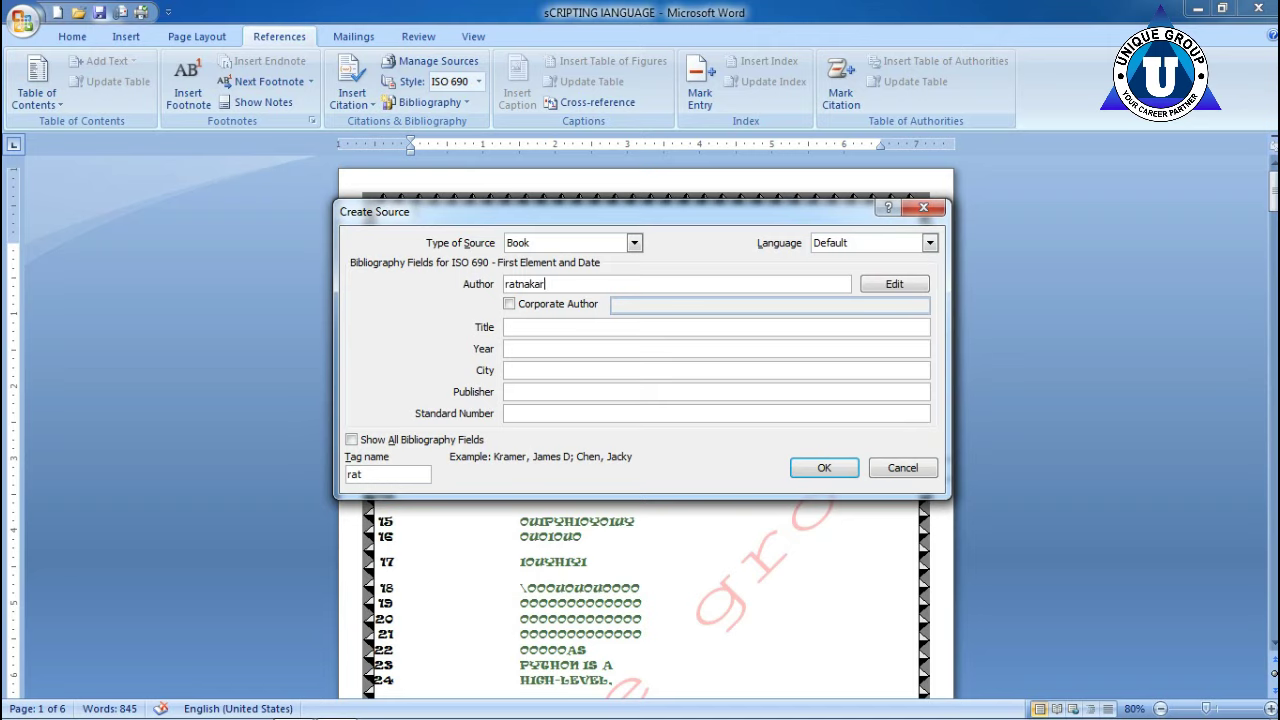
key(Tab)
key(Tab)
key(Tab)
text(unique)
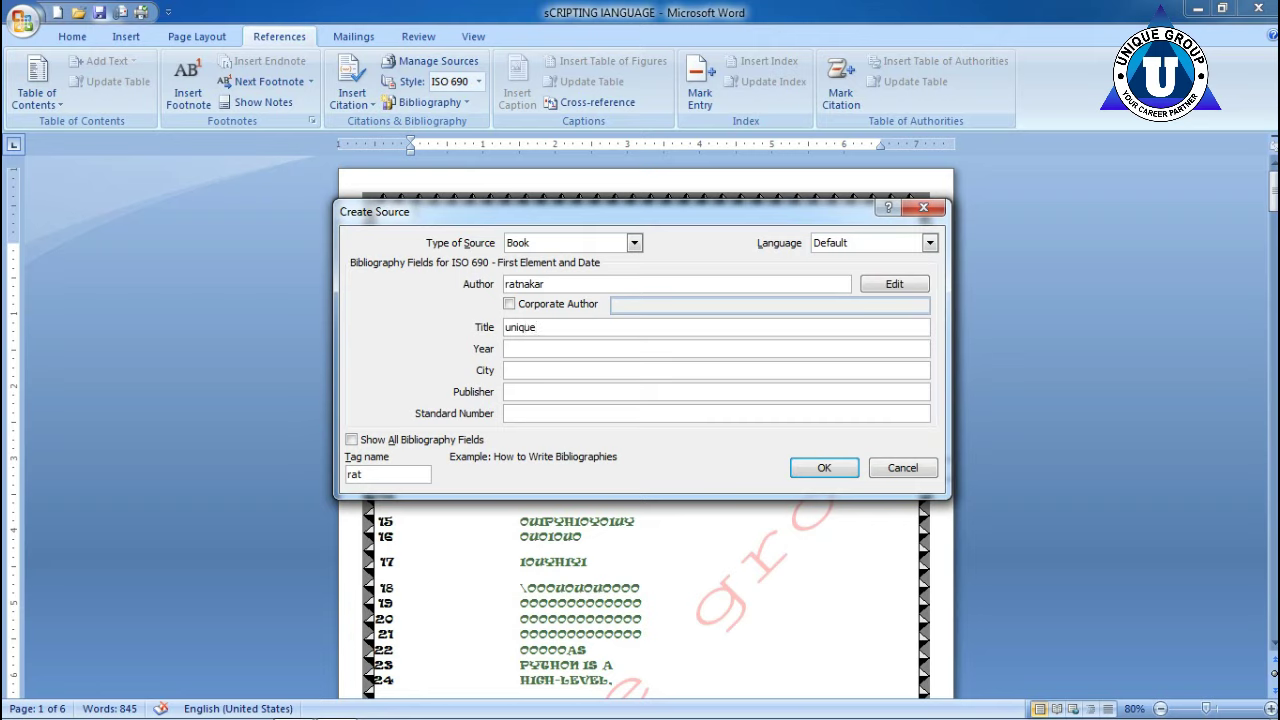
key(Tab)
text(UP)
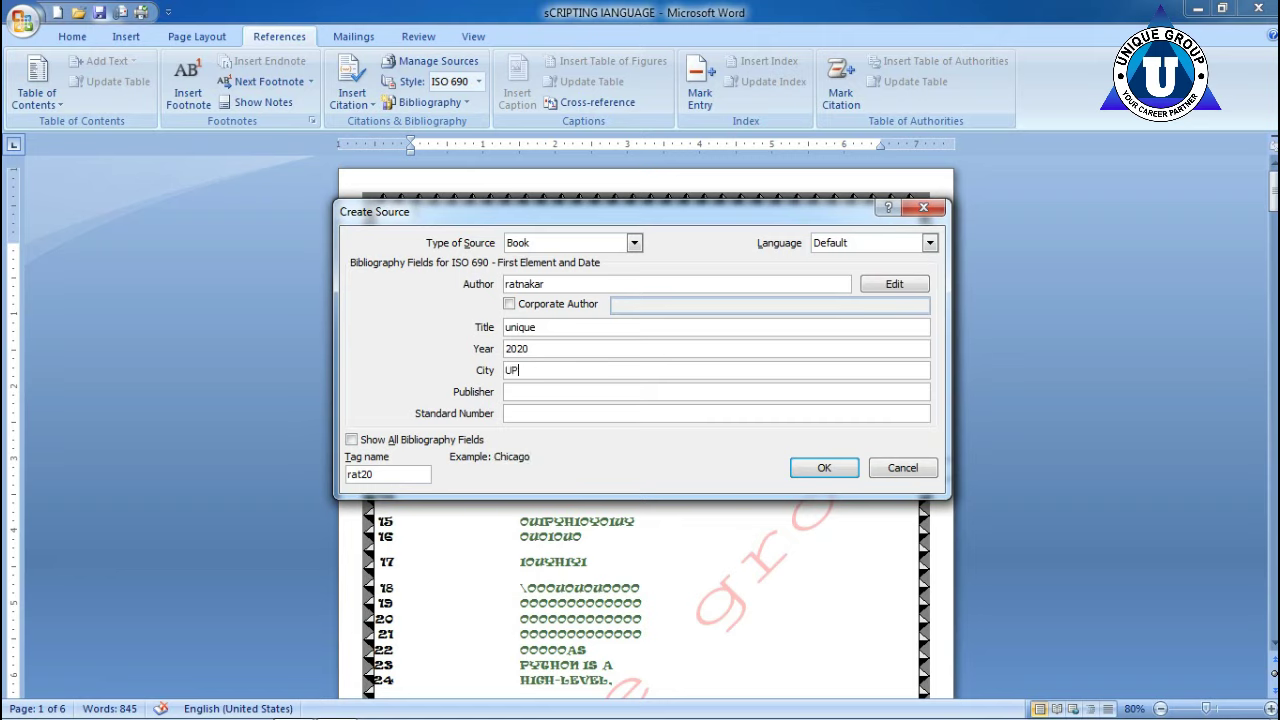
key(Tab)
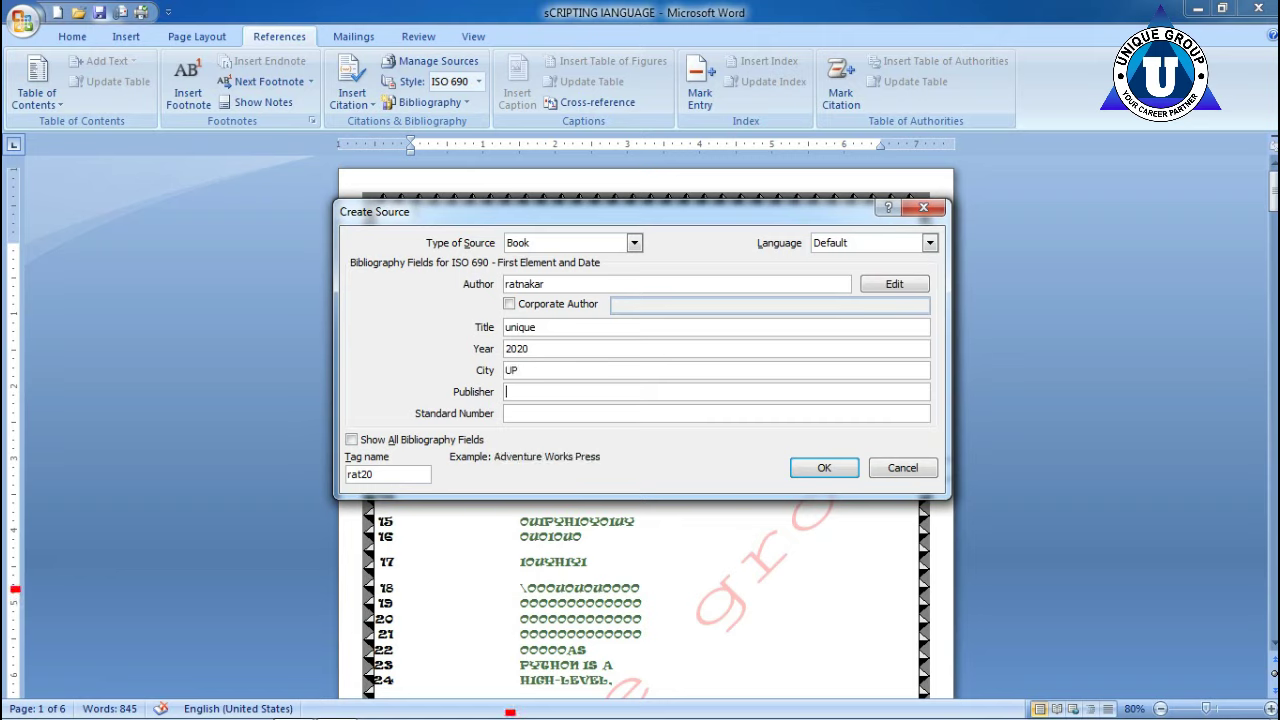
text(U)
text(NIQUE)
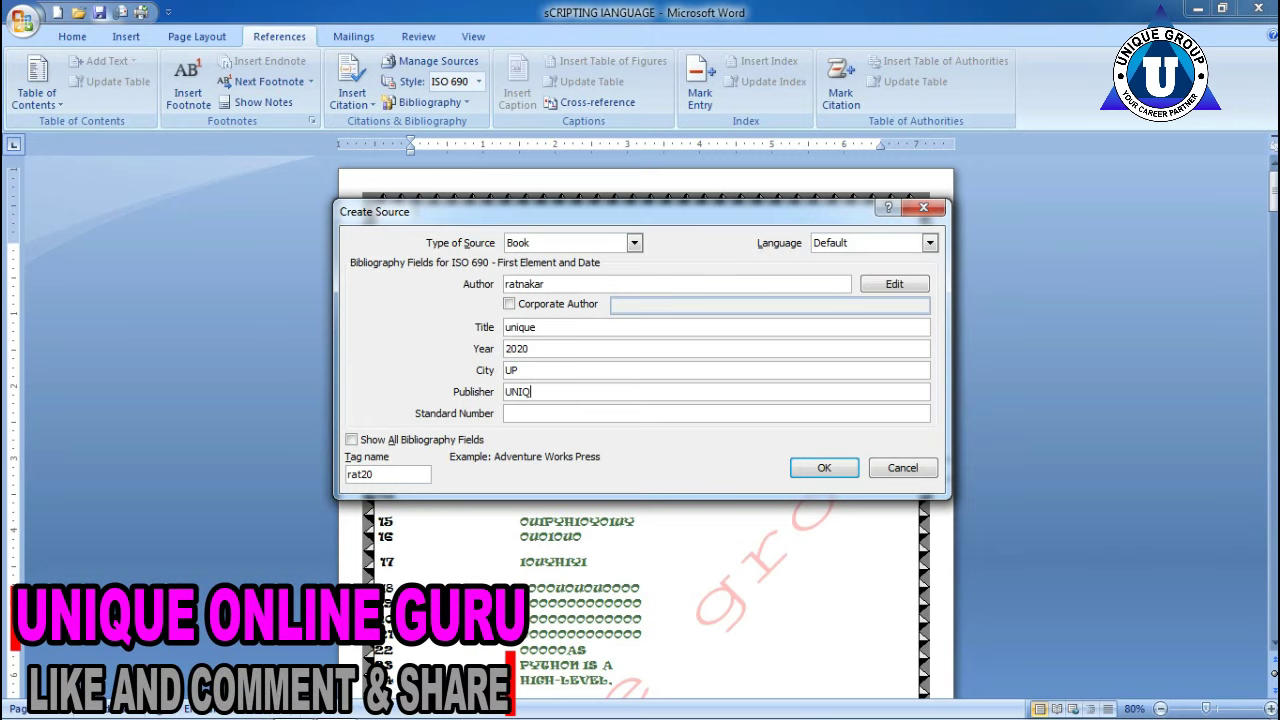
text(GROUP)
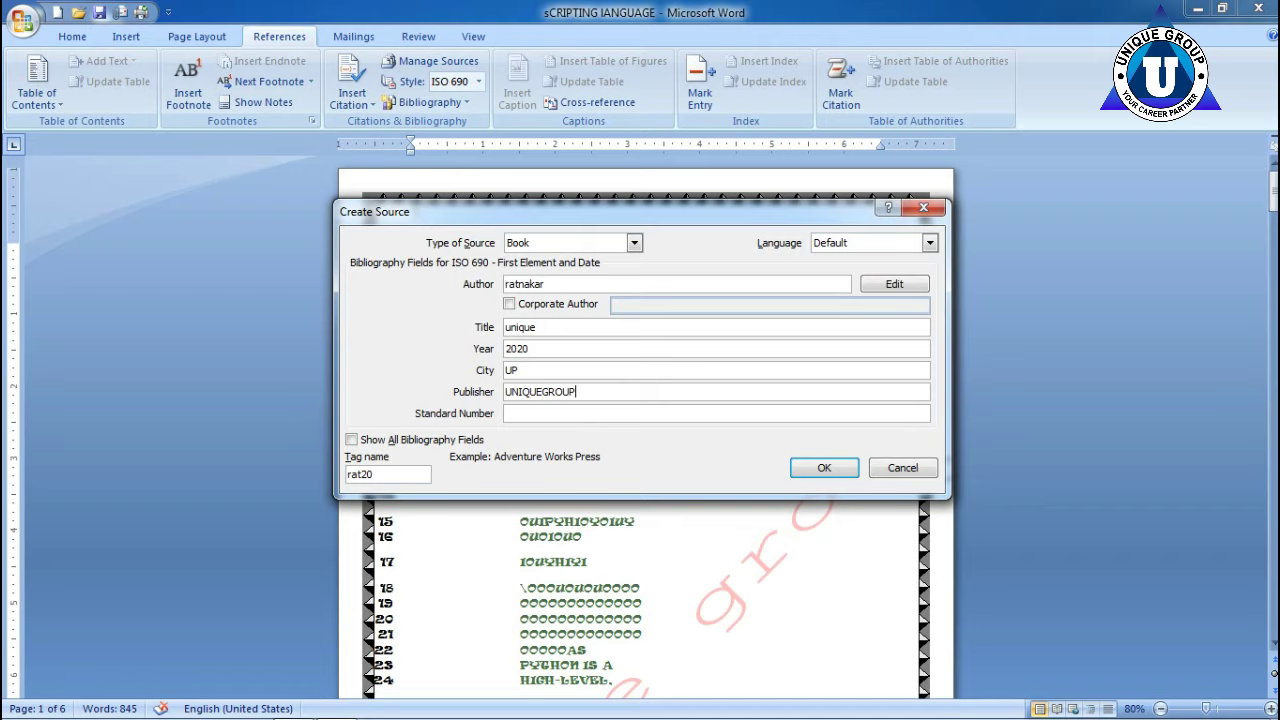
key(Tab)
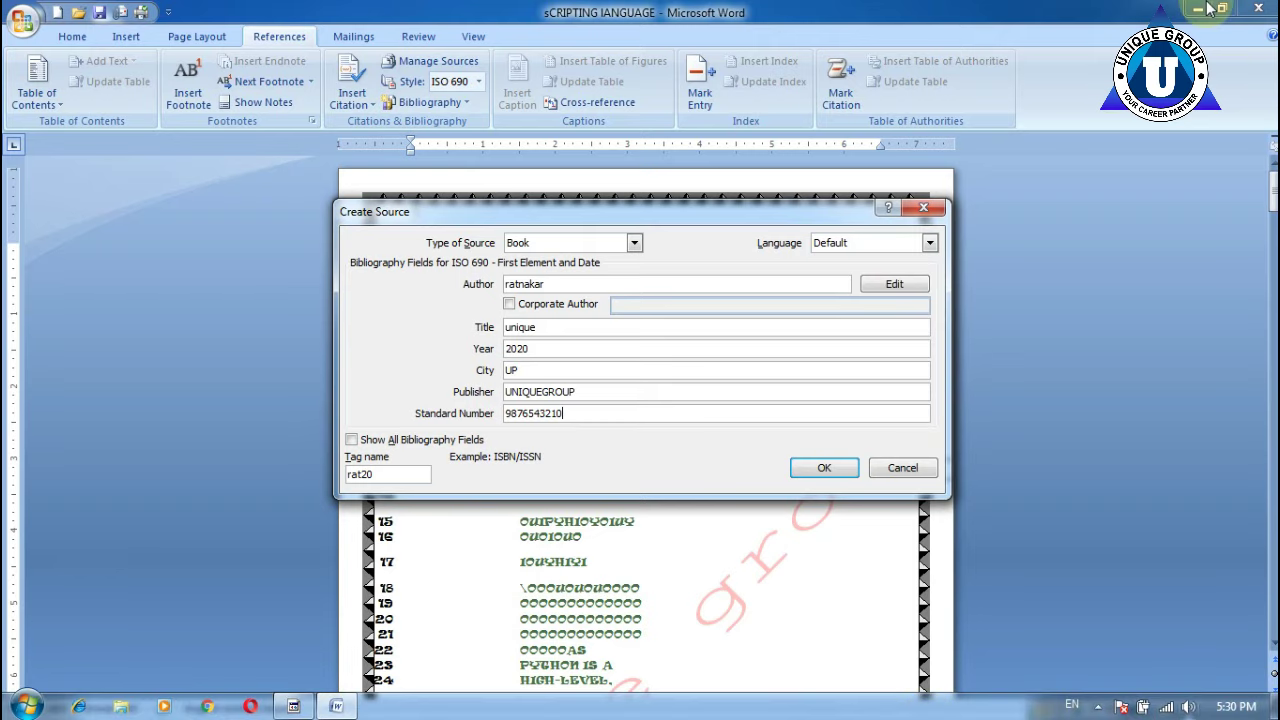
click(834, 467)
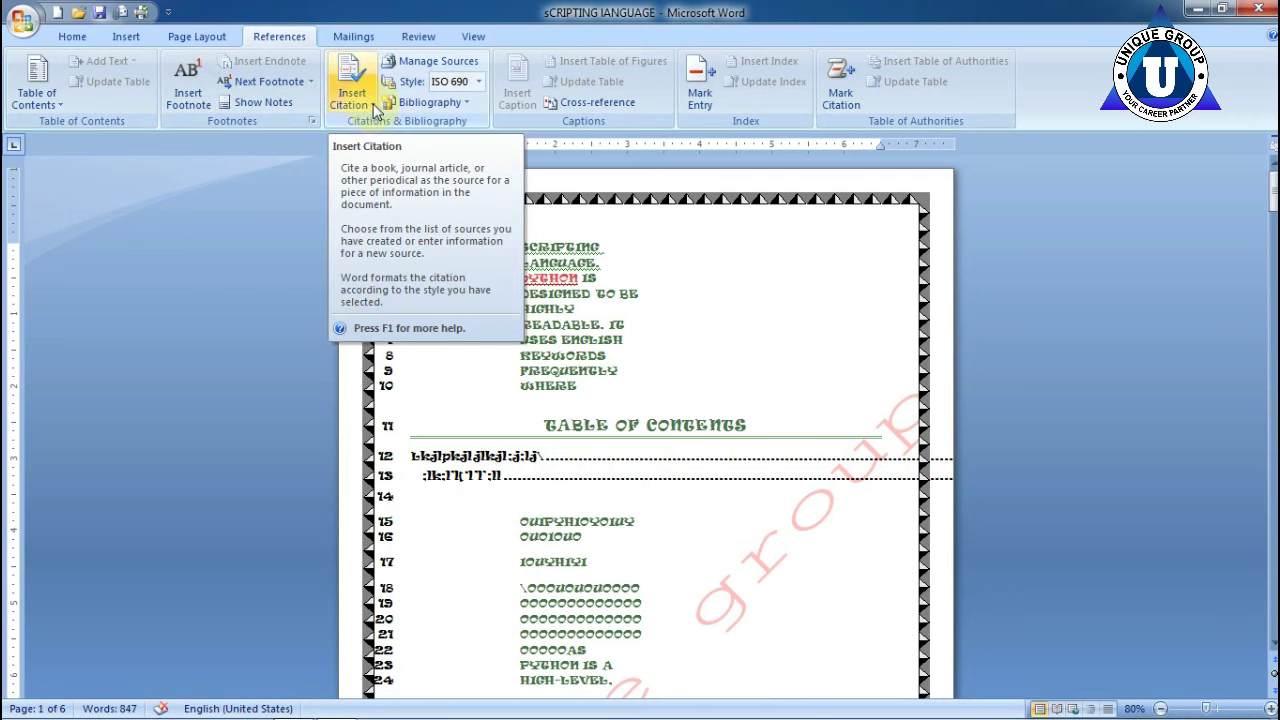
click(425, 62)
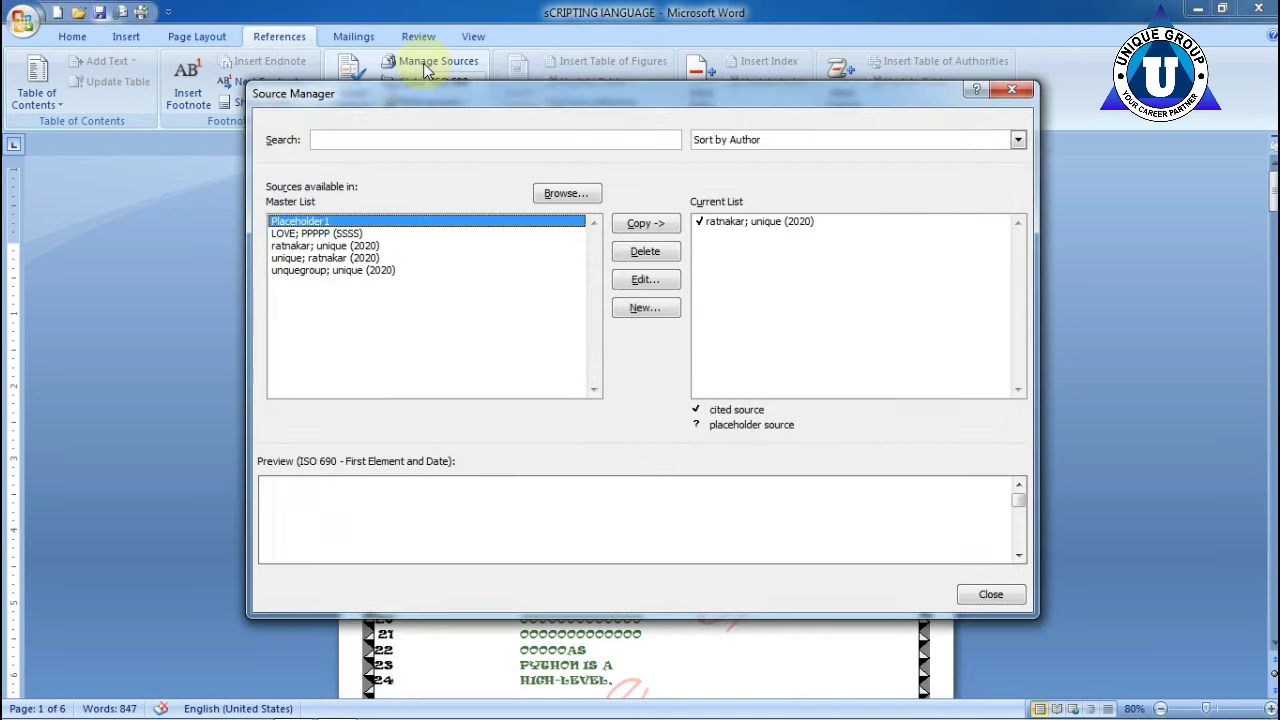
click(317, 246)
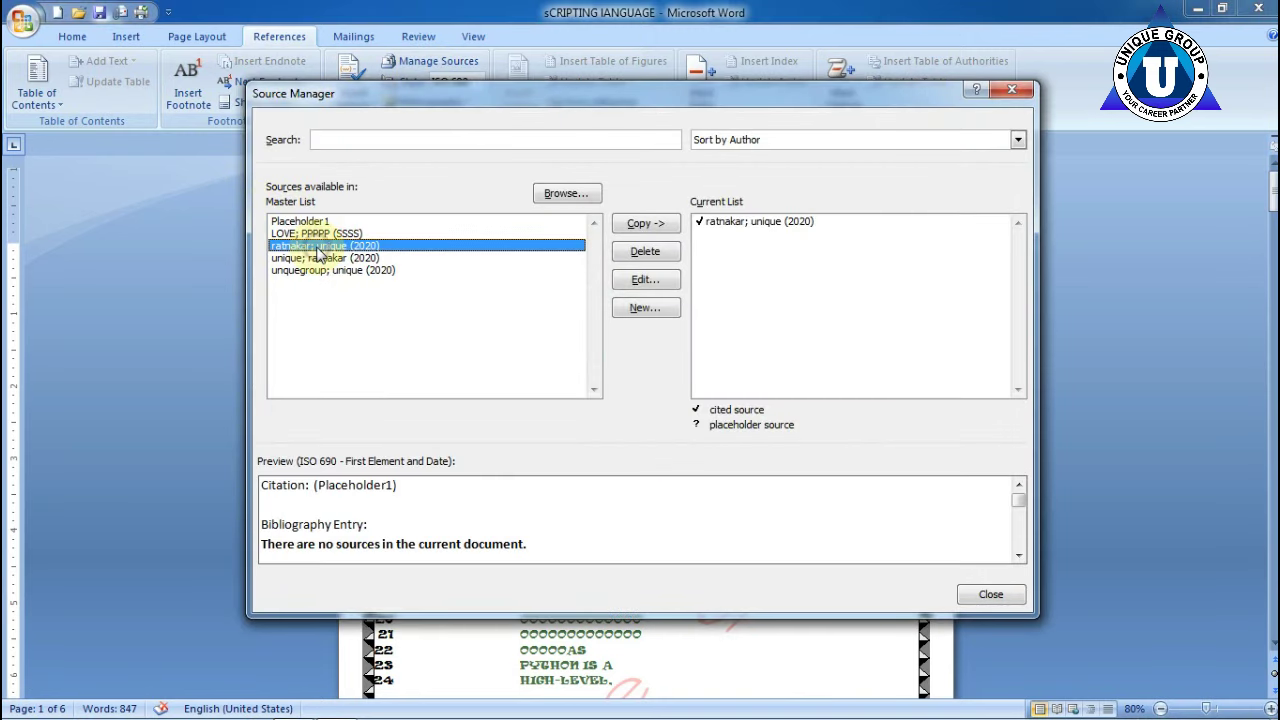
click(340, 270)
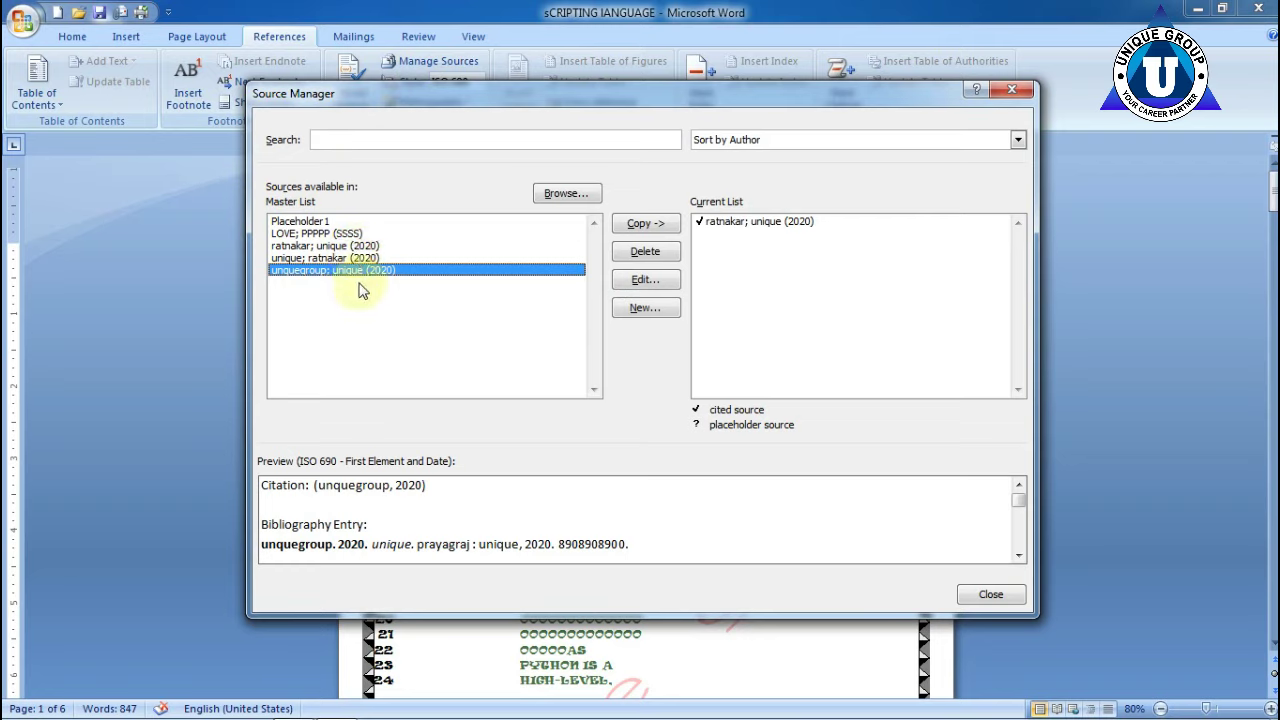
click(367, 247)
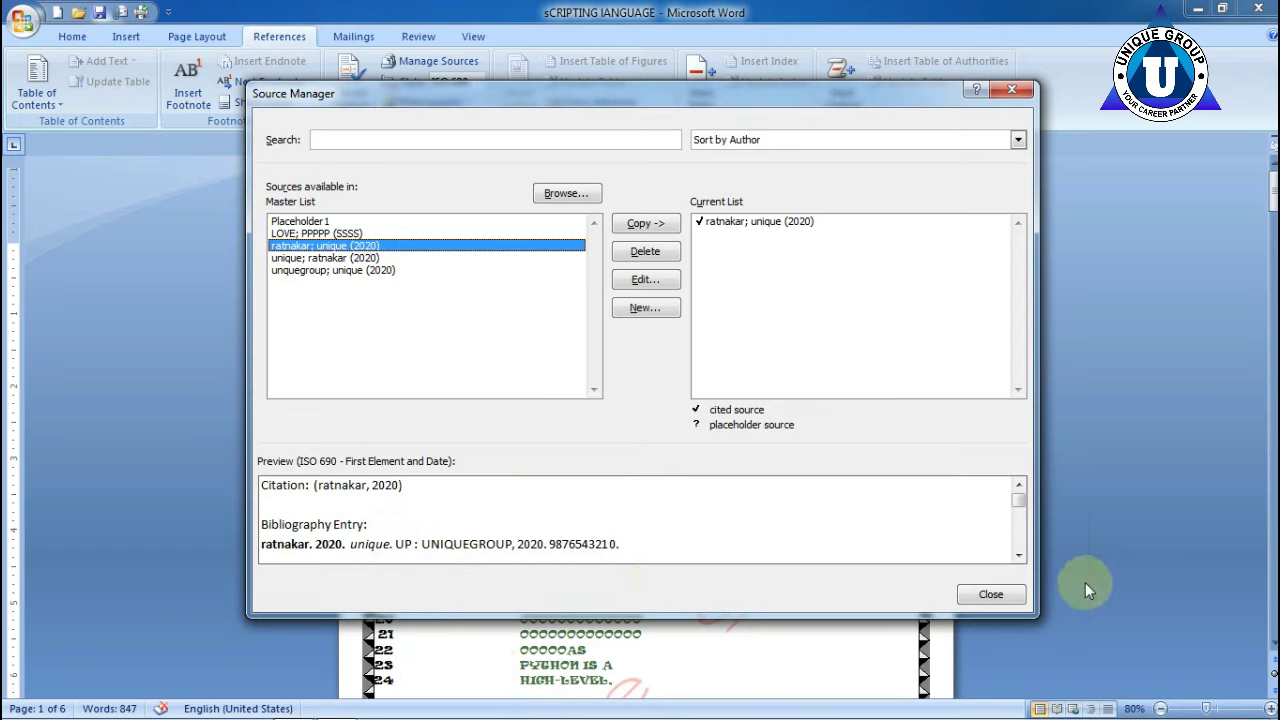
click(1010, 596)
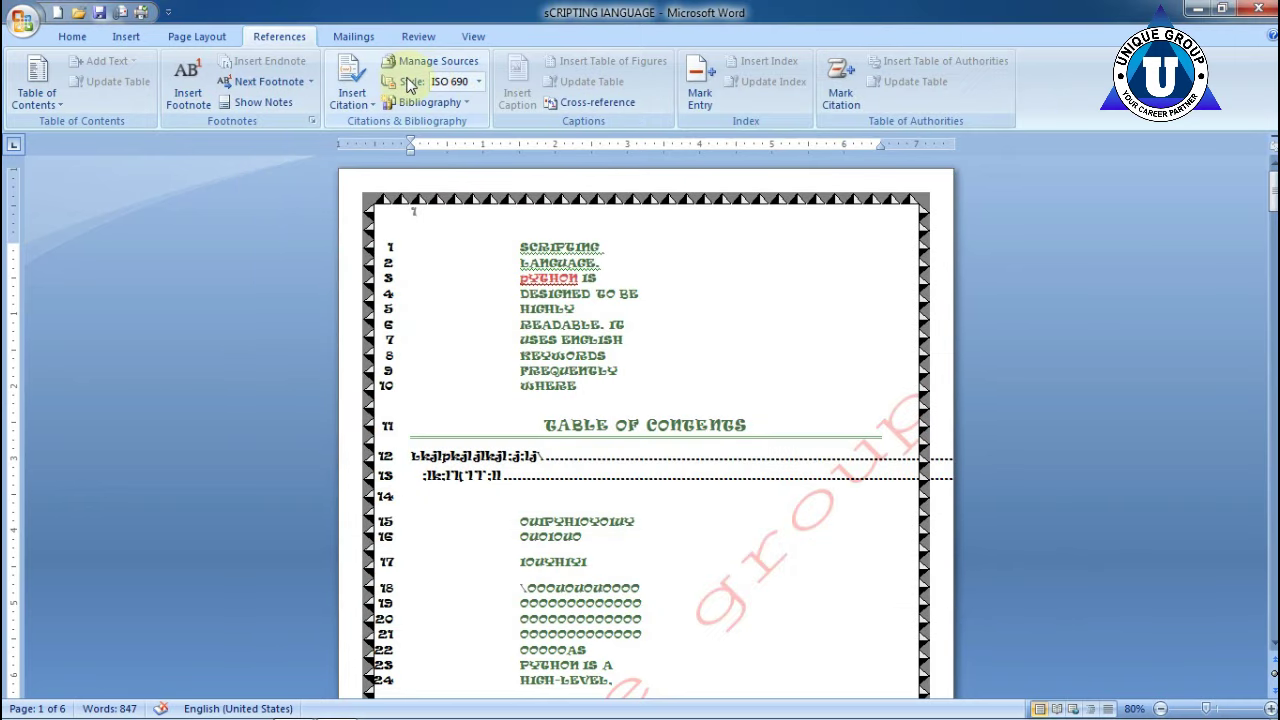
Insert a bibliography, then browse the Cross-reference options and close it without inserting
click(430, 102)
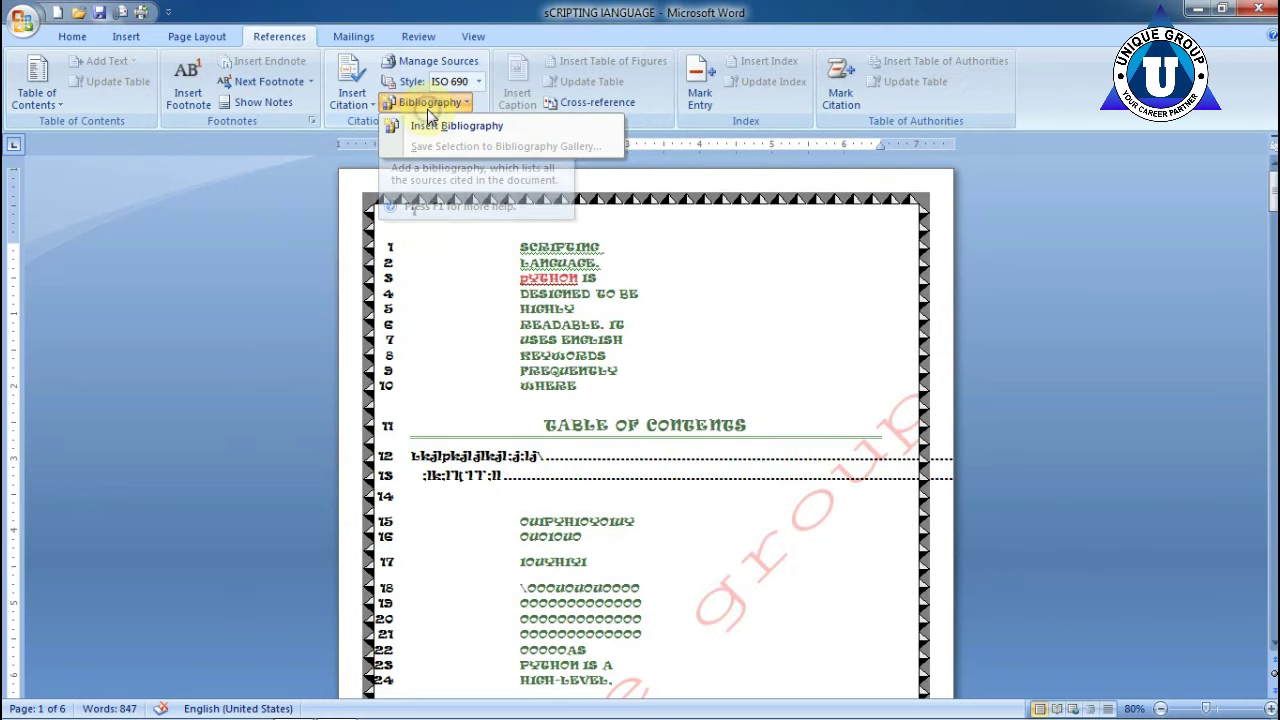
click(433, 123)
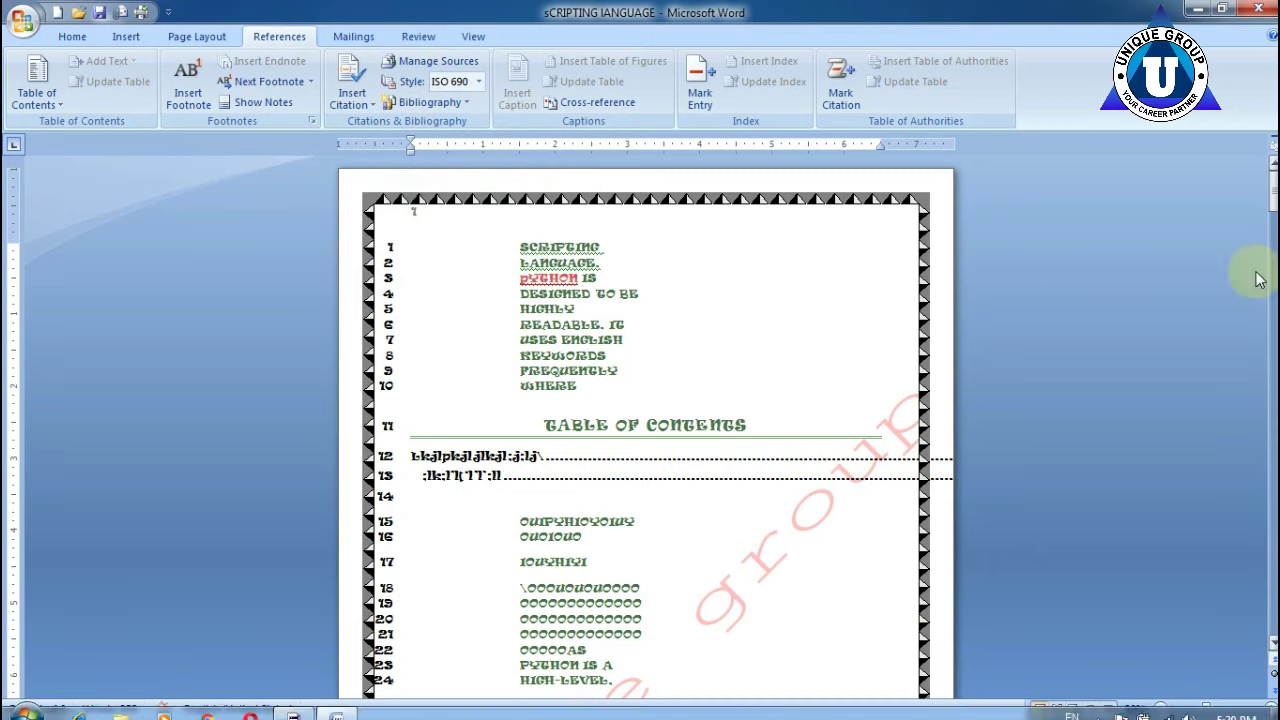
click(612, 108)
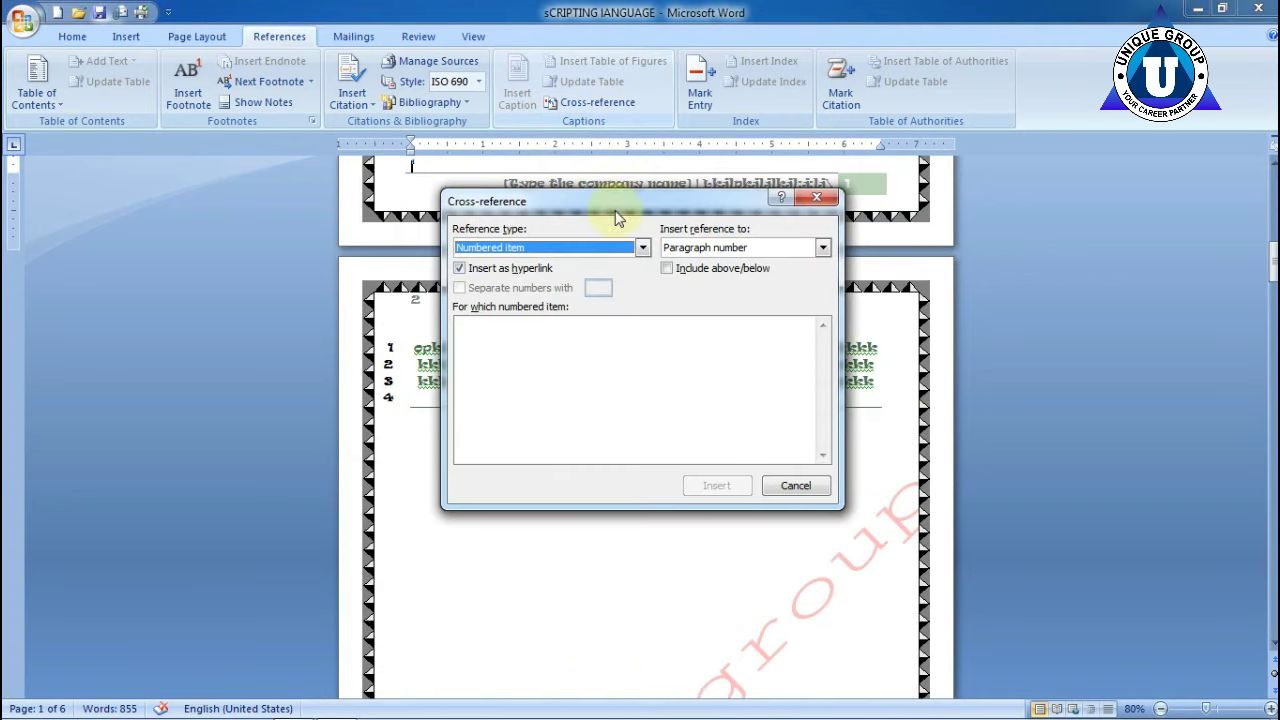
click(676, 247)
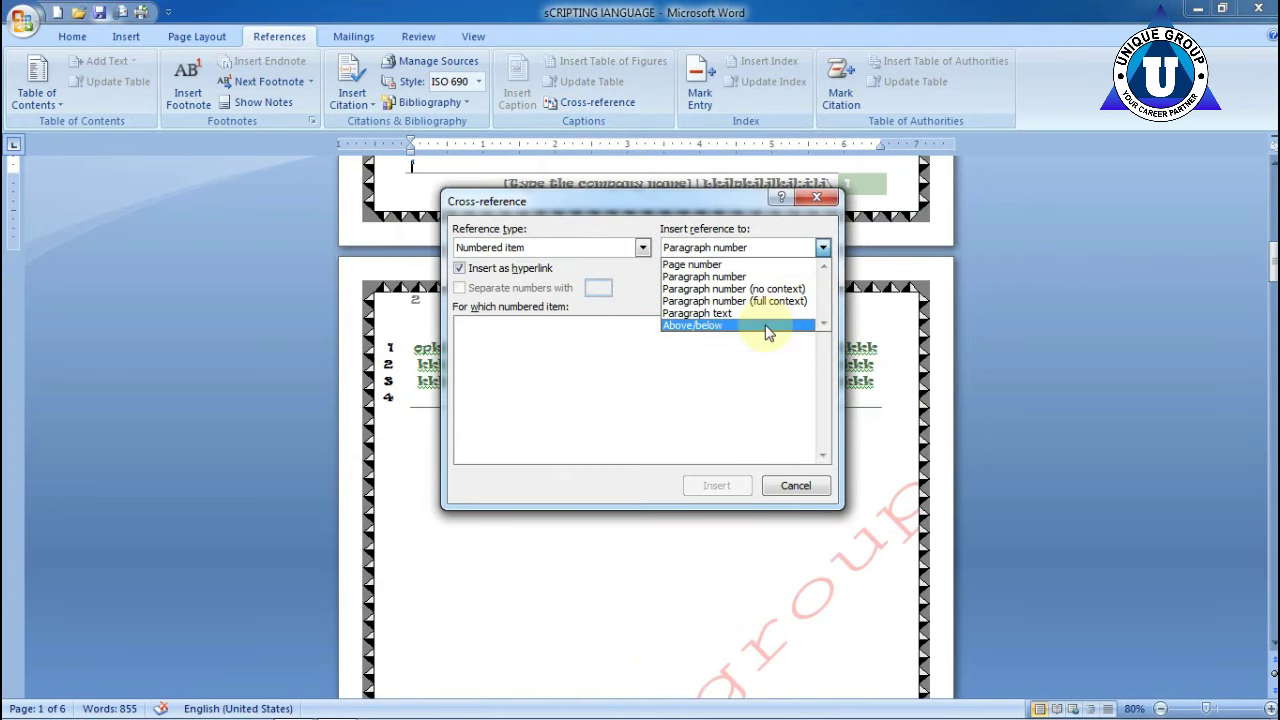
click(571, 249)
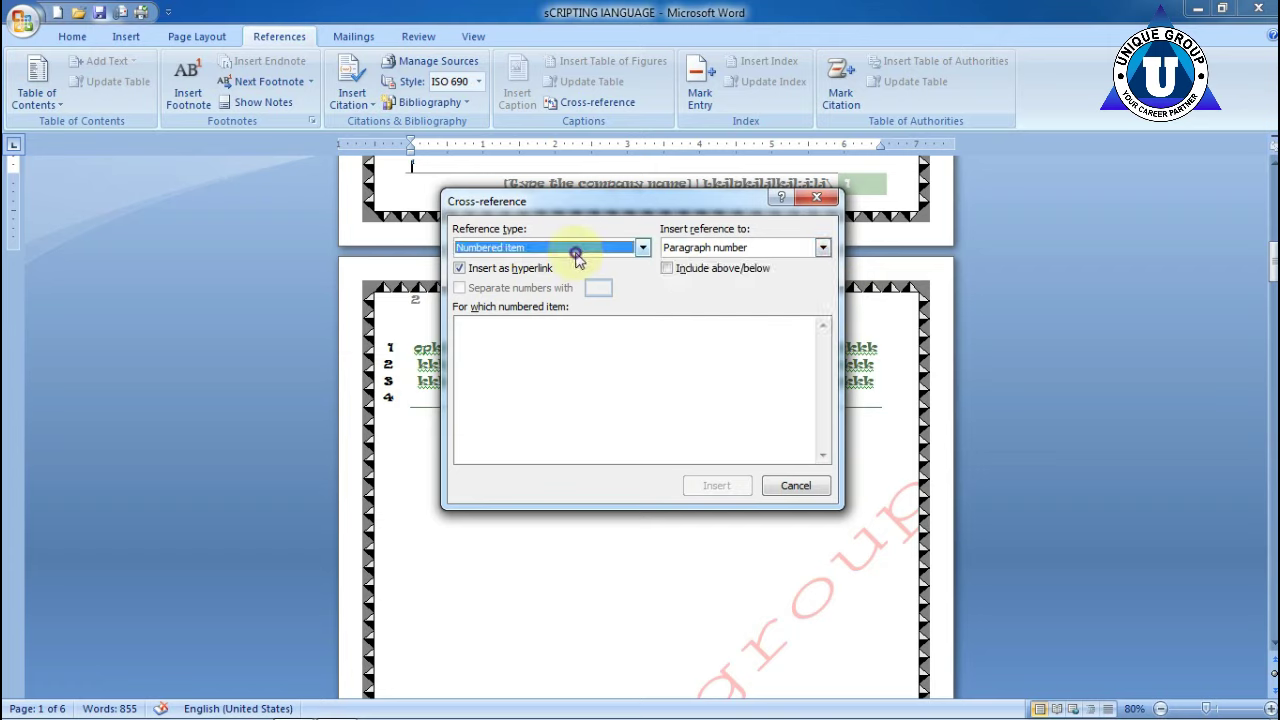
click(571, 249)
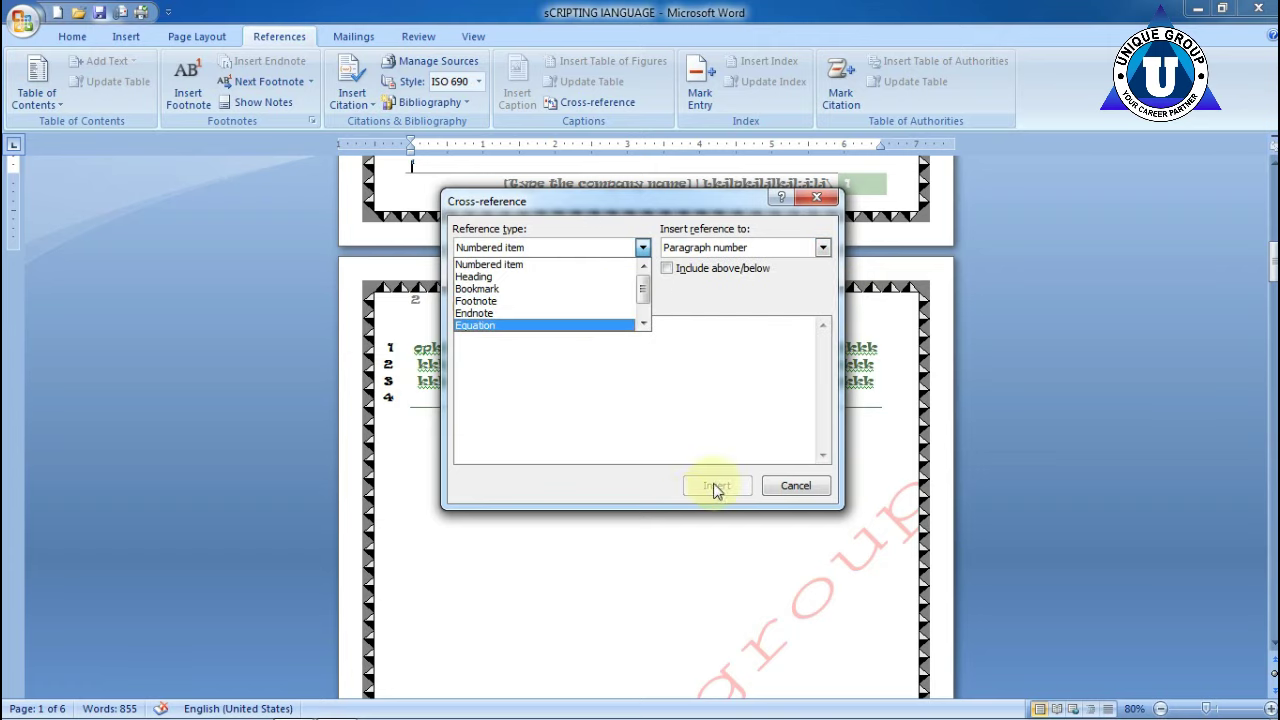
click(800, 485)
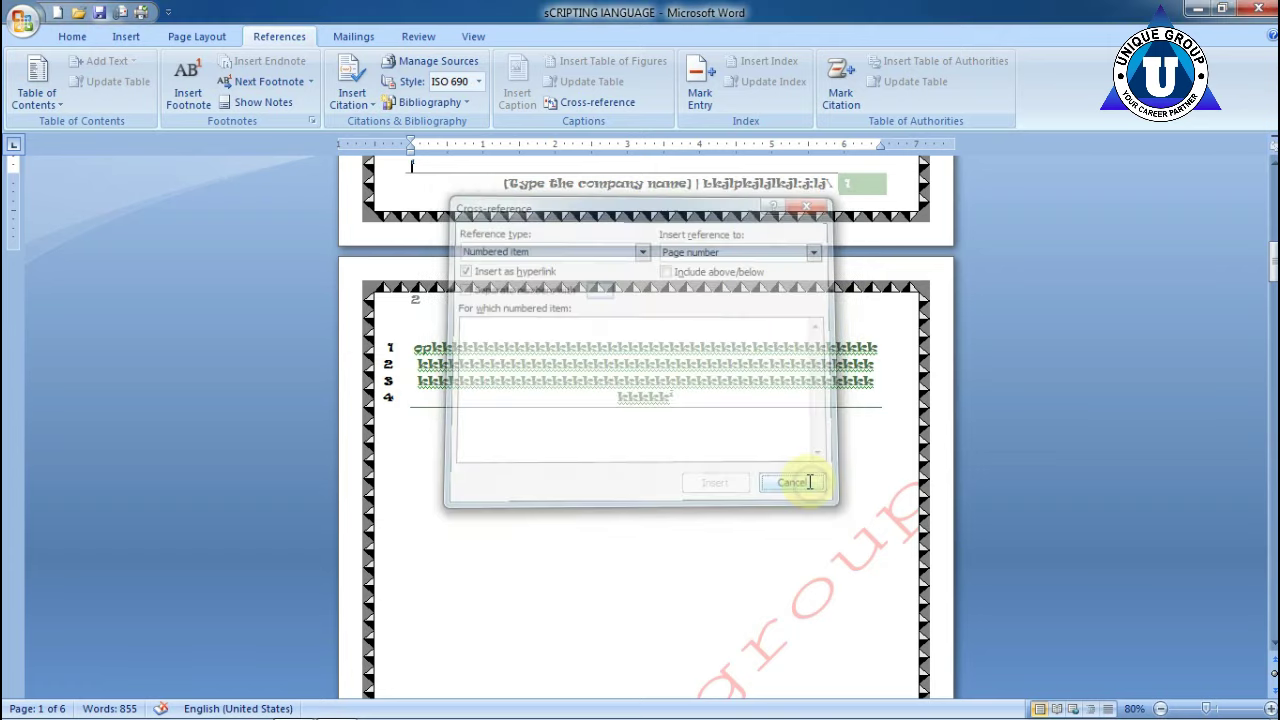
Mark an index entry with the author's name as main entry and subentry UNIQUE
click(699, 85)
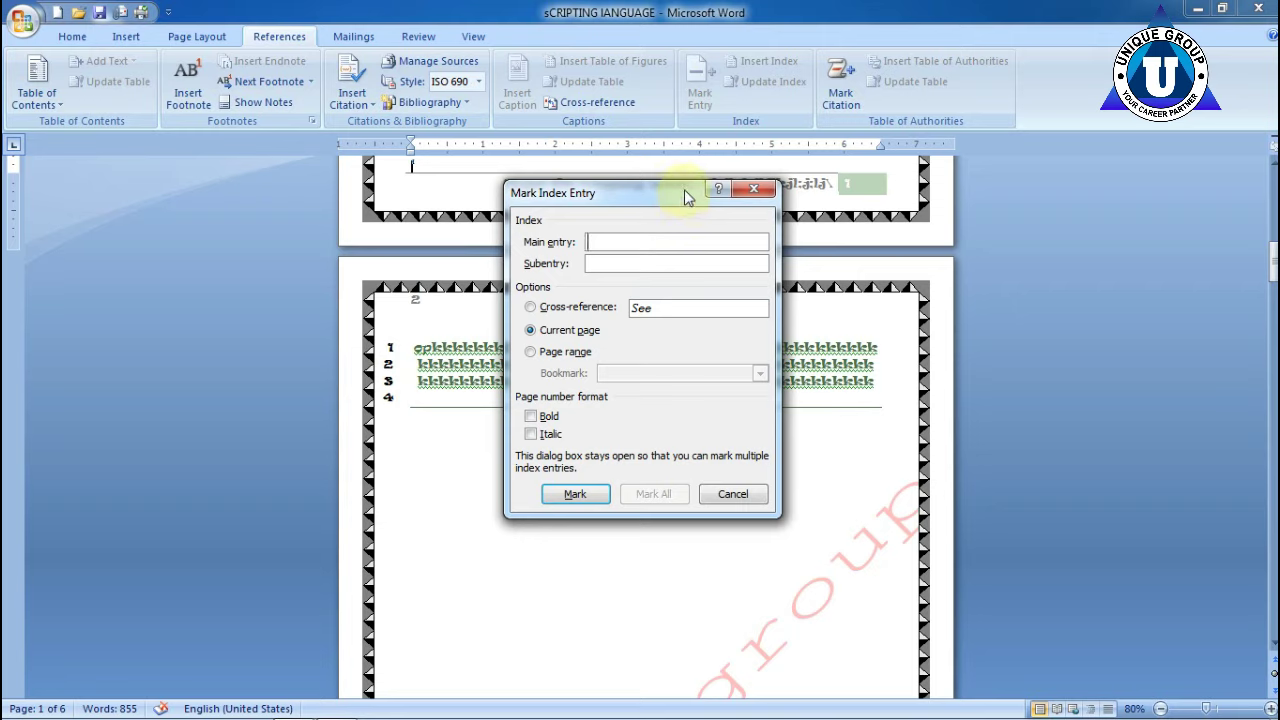
text(RATNAKA)
text(R)
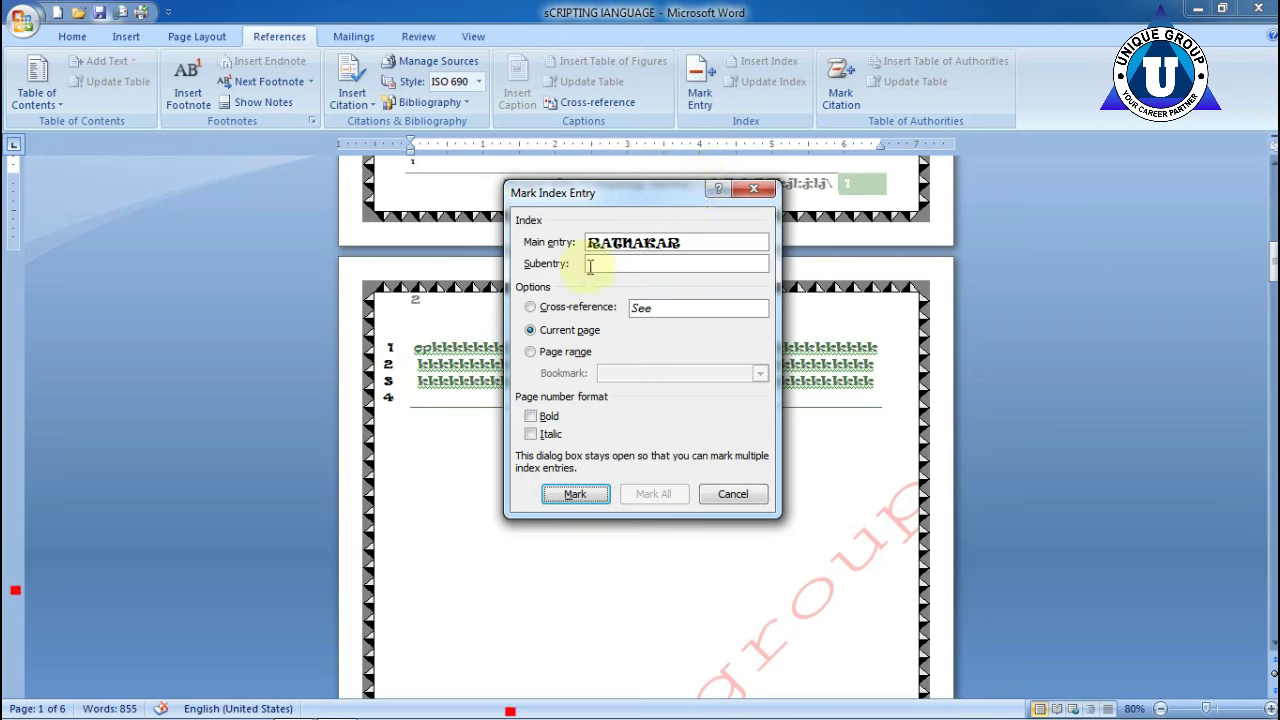
click(673, 266)
text(uni)
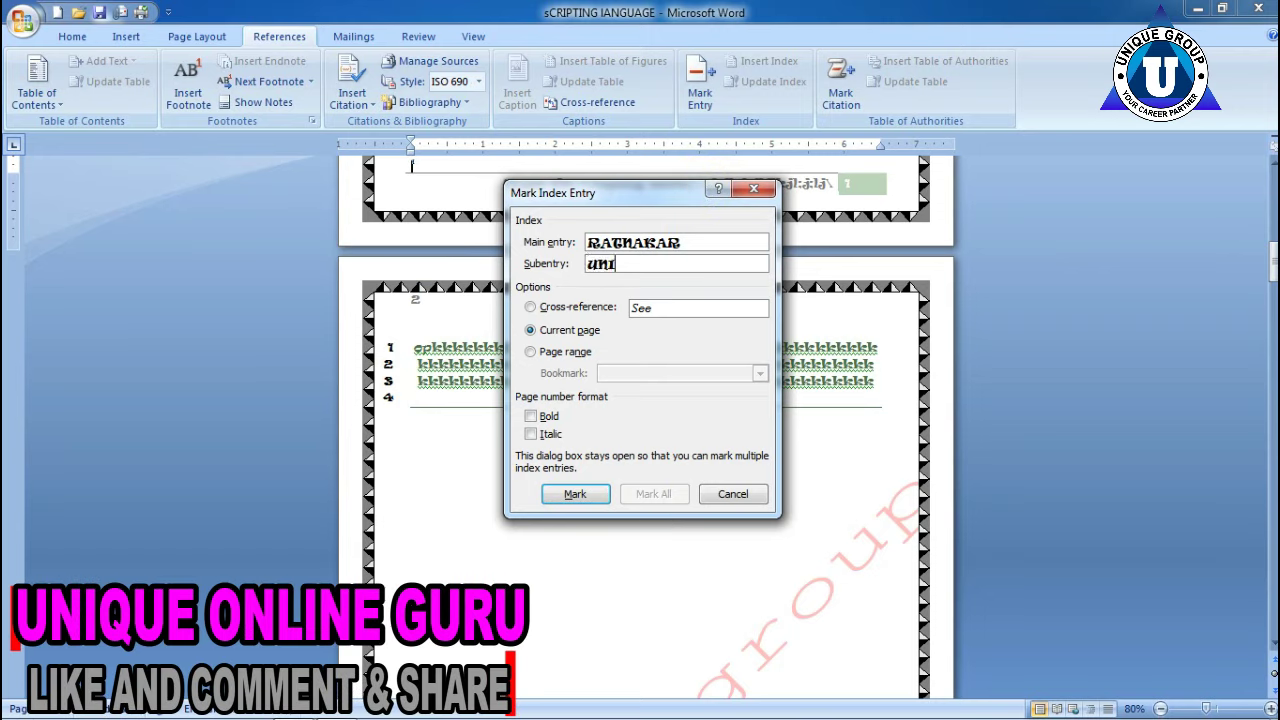
text(QUE)
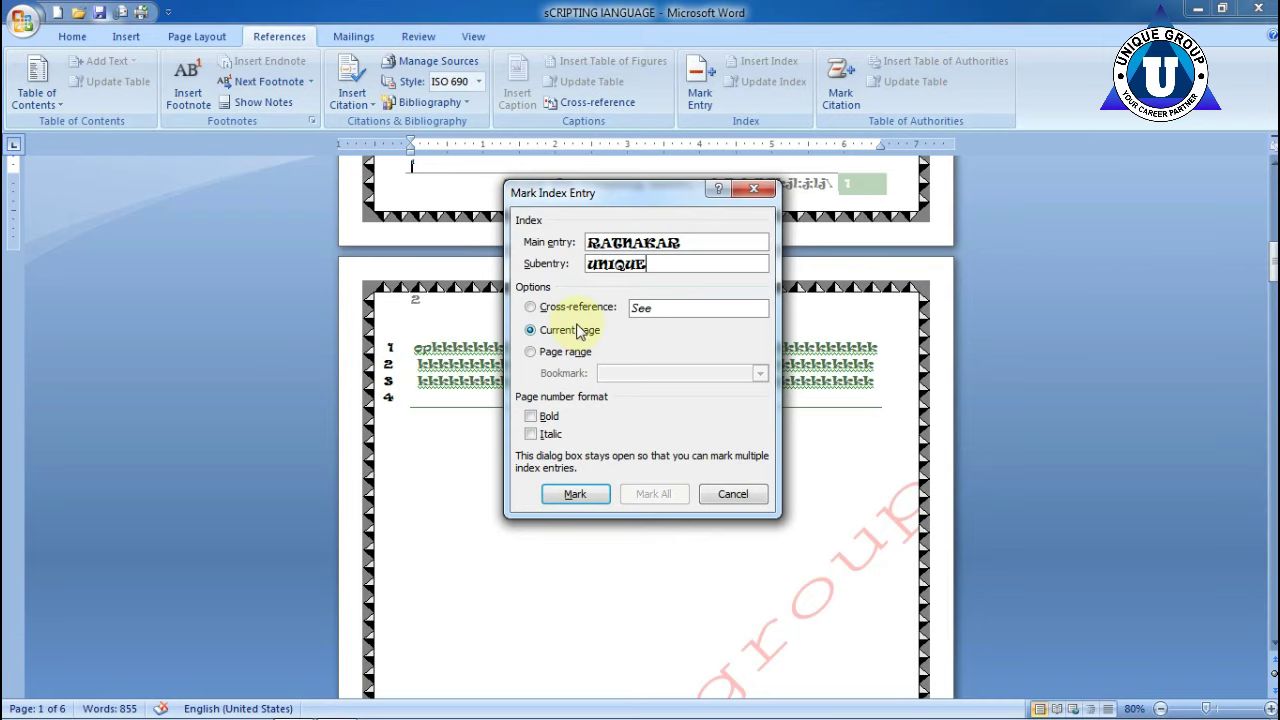
click(597, 480)
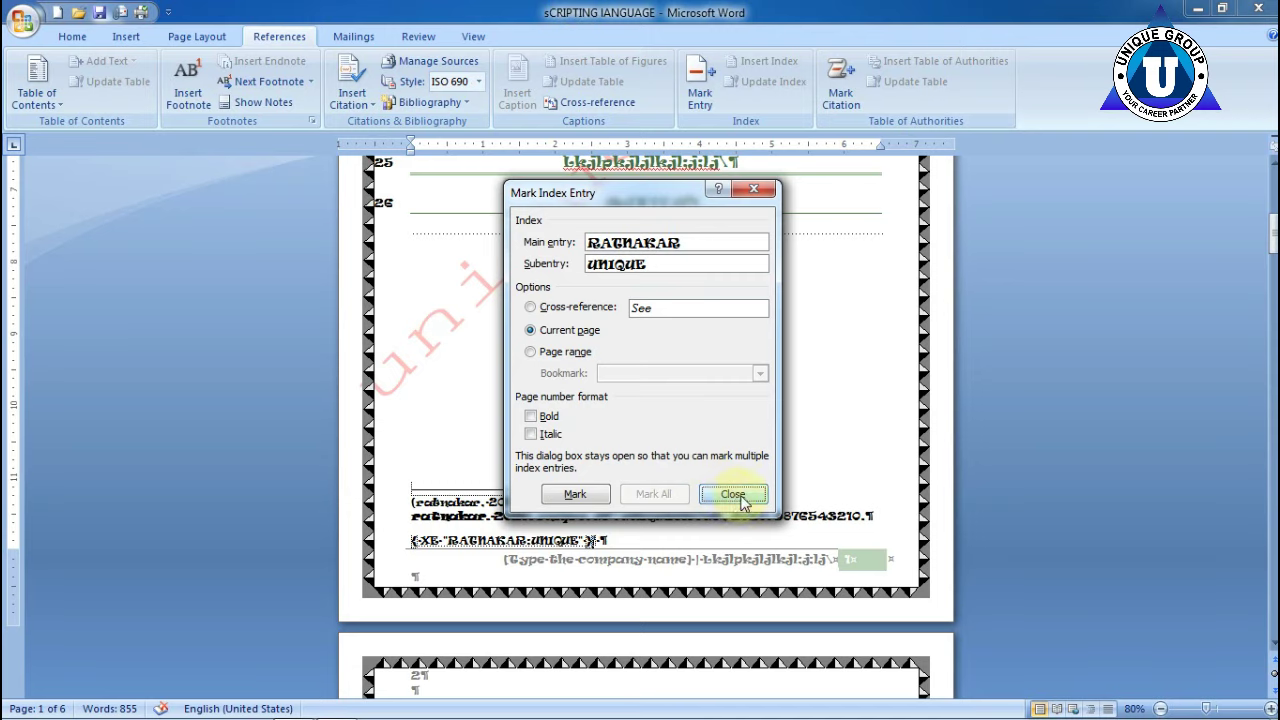
click(735, 495)
Format the whole XE index entry field in the Mangal (Headings) font
scroll(645, 540, up, 3)
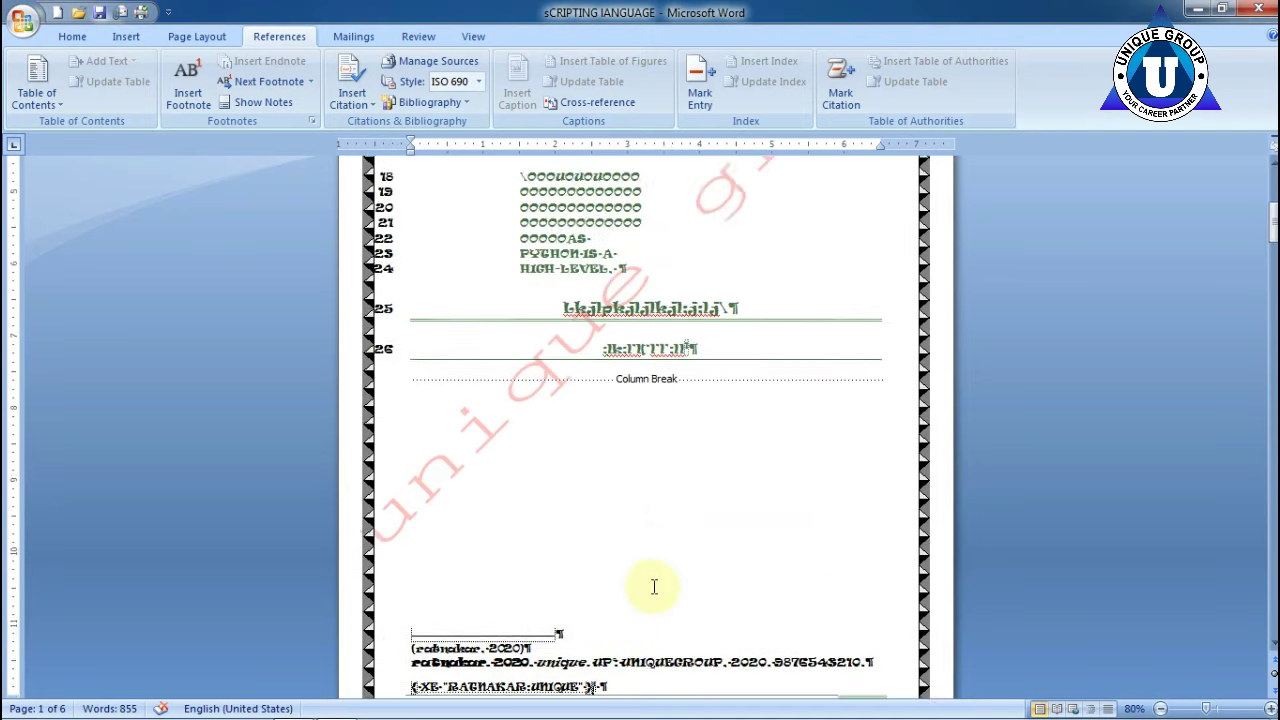
scroll(651, 586, up, 6)
scroll(655, 600, up, 2)
scroll(657, 606, down, 4)
scroll(657, 606, down, 6)
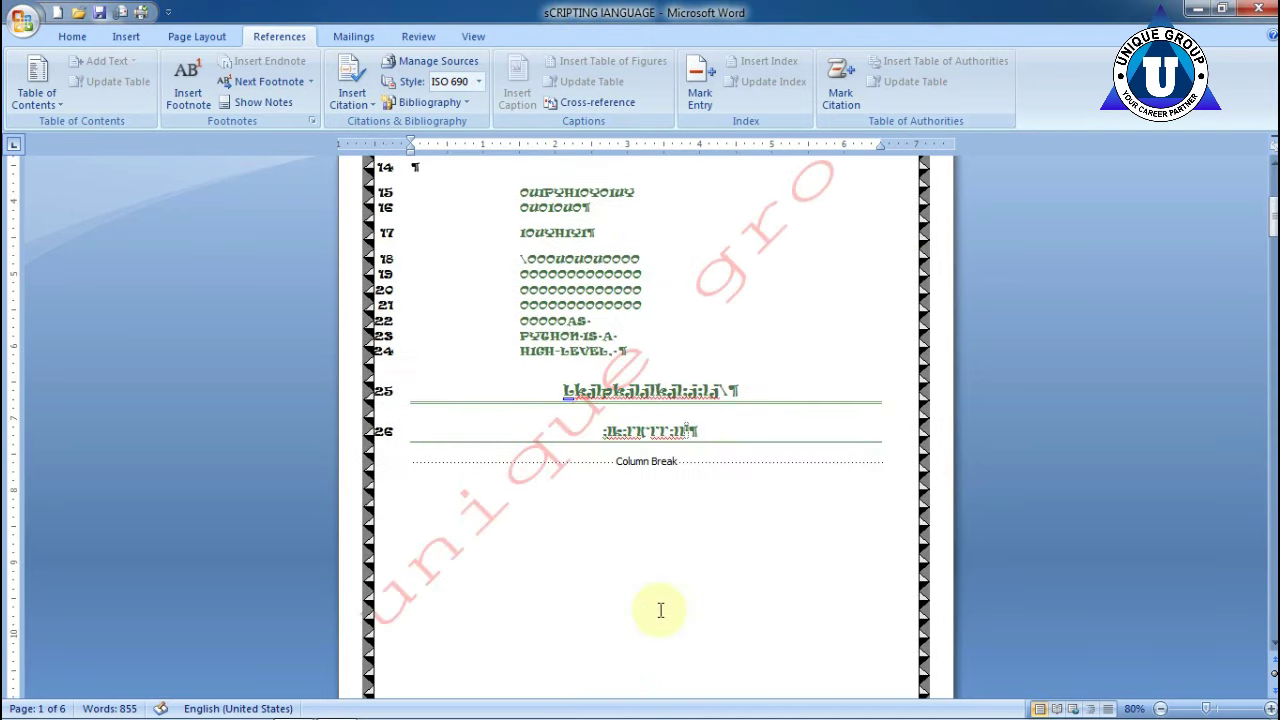
scroll(657, 606, down, 10)
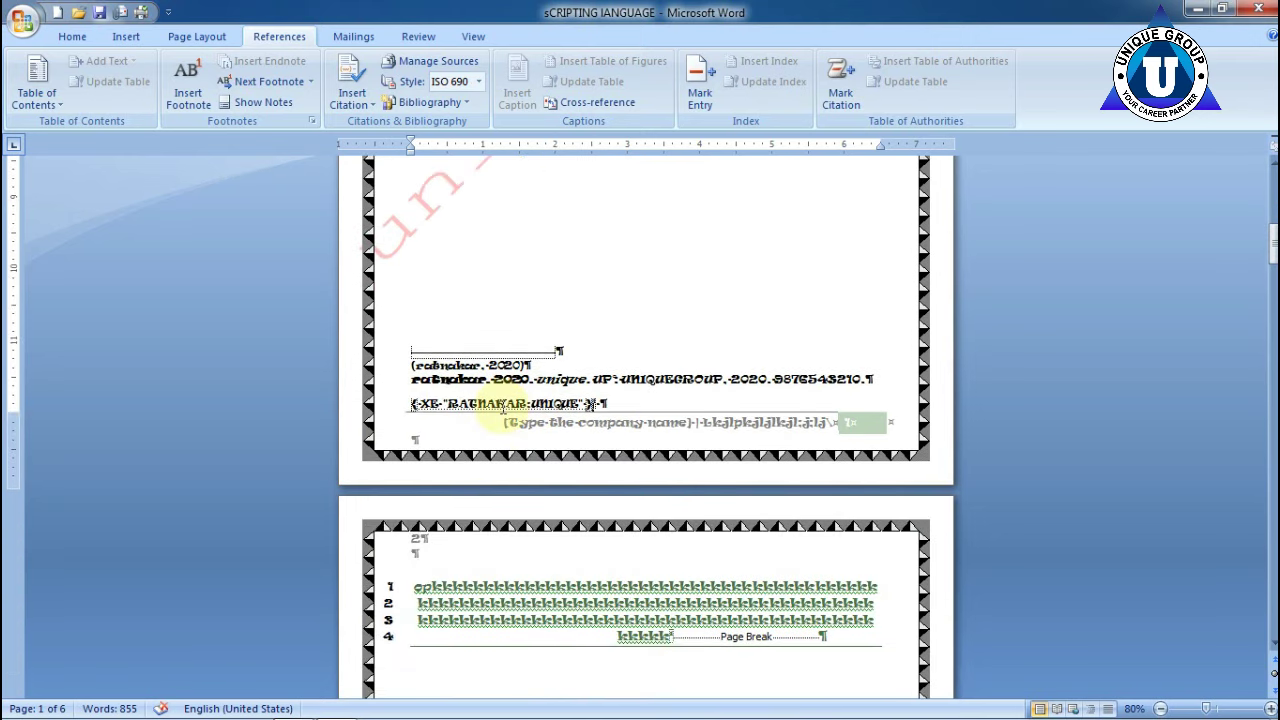
triple_click(565, 403)
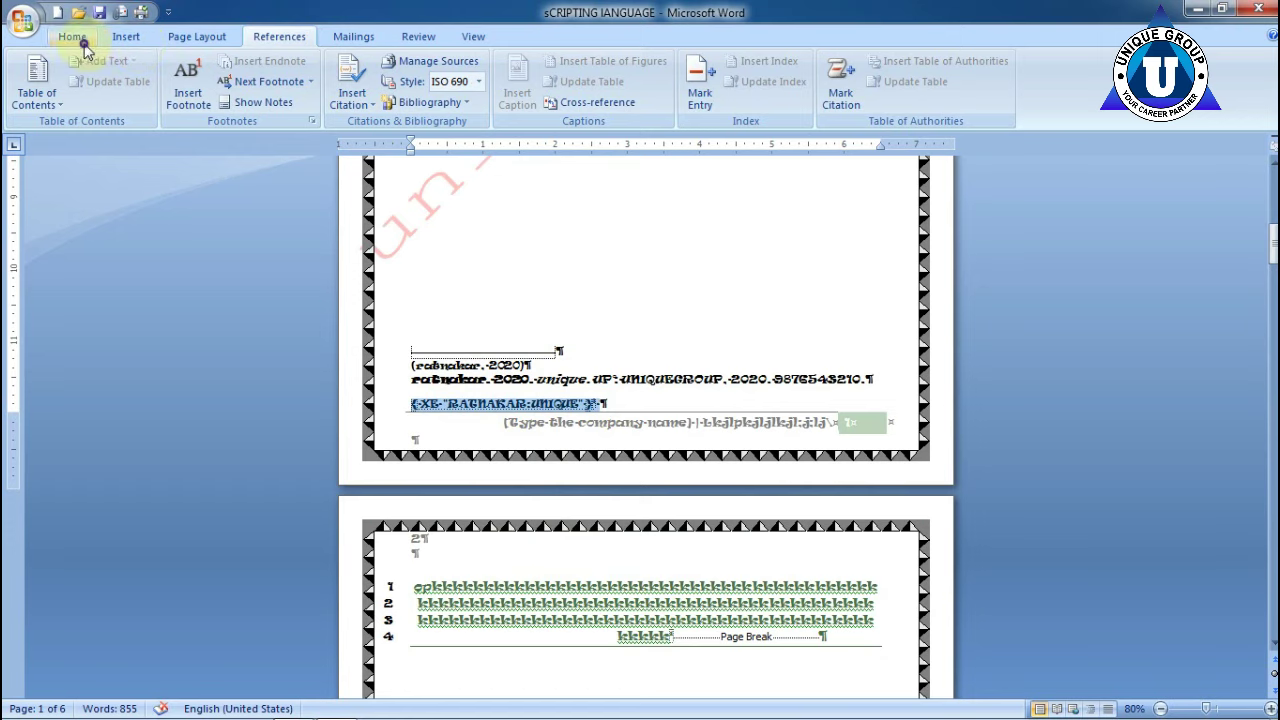
click(72, 36)
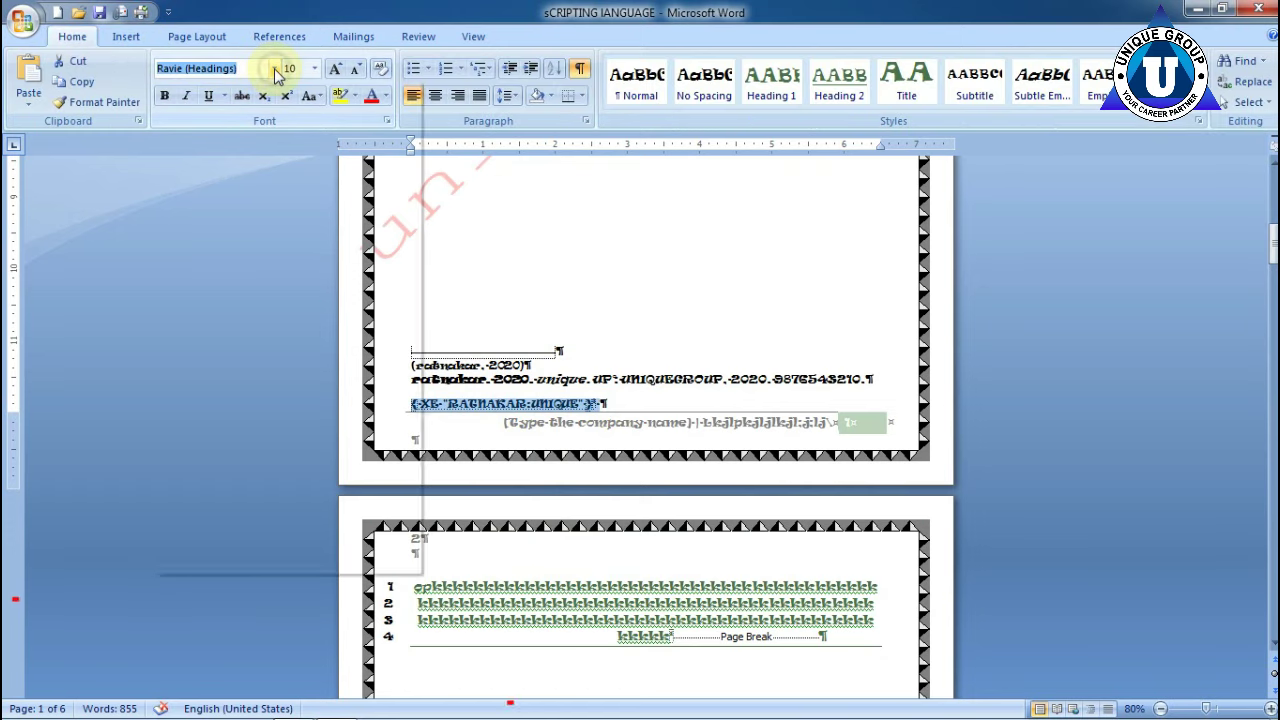
click(274, 68)
click(266, 155)
Open Mark Citation from References, with Cases as the citation category
click(530, 428)
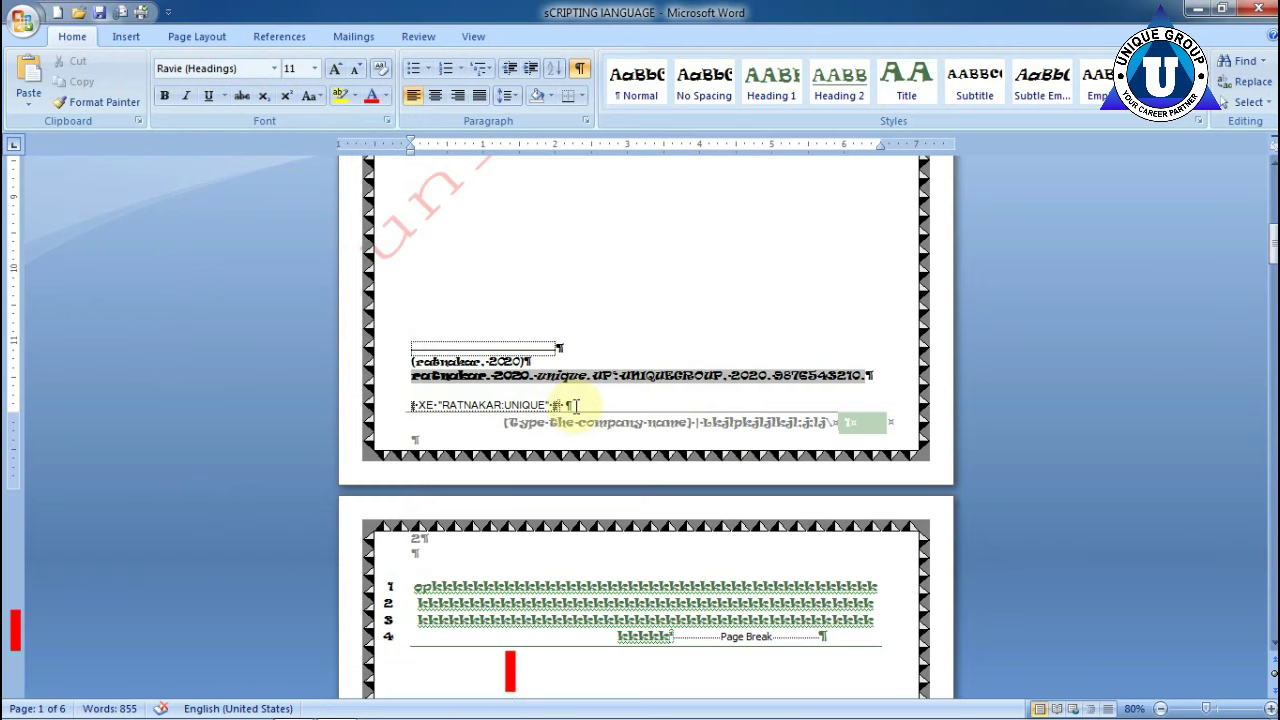
click(281, 36)
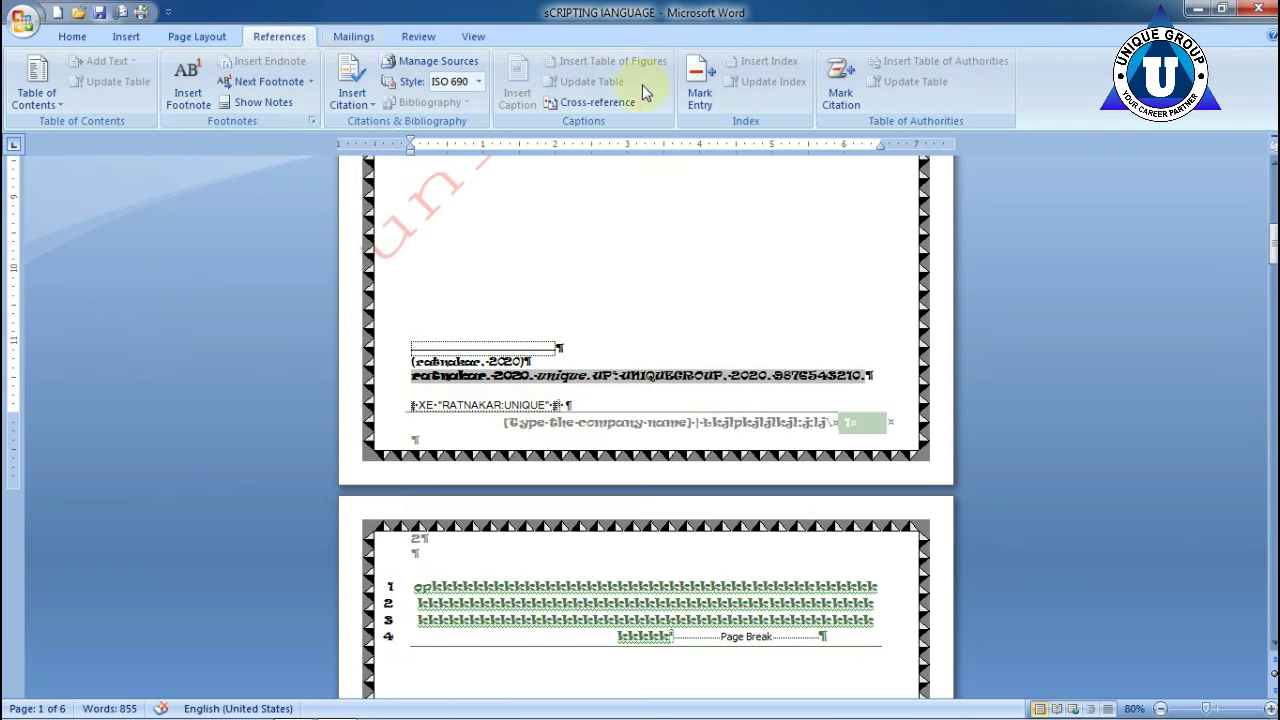
click(841, 85)
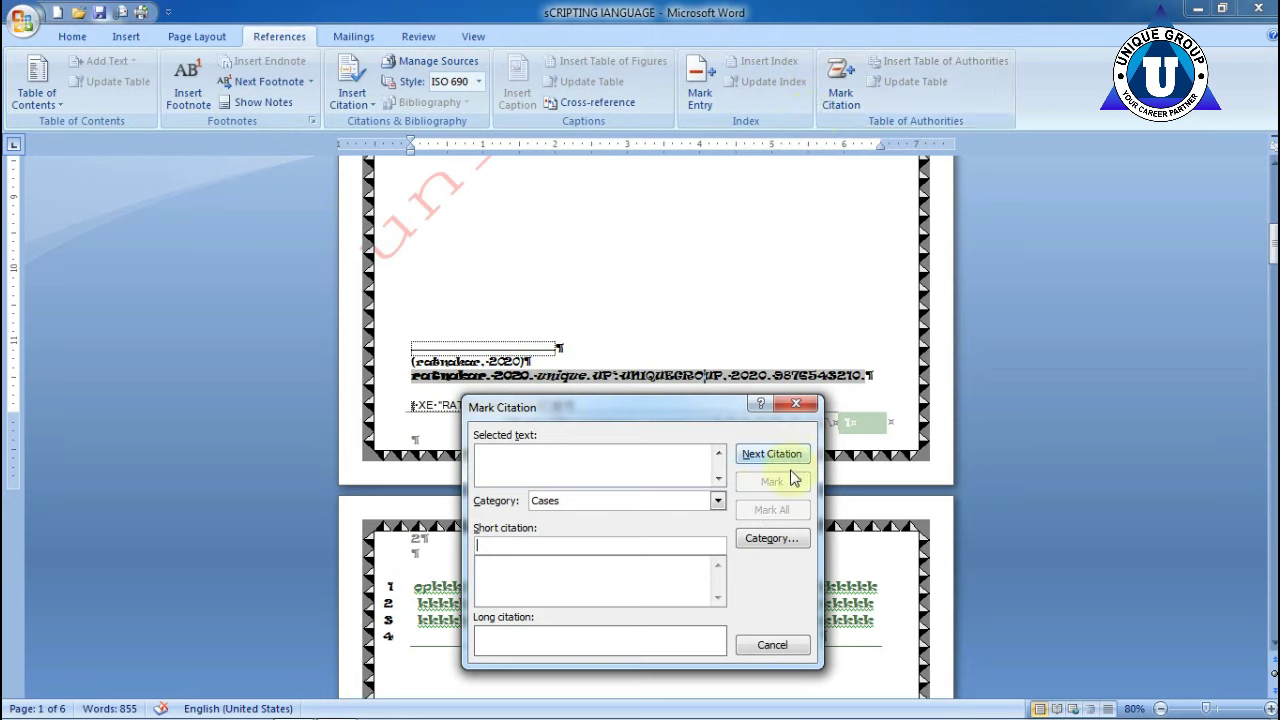
Close Mark Citation without changes and show the Mailings commands
click(797, 404)
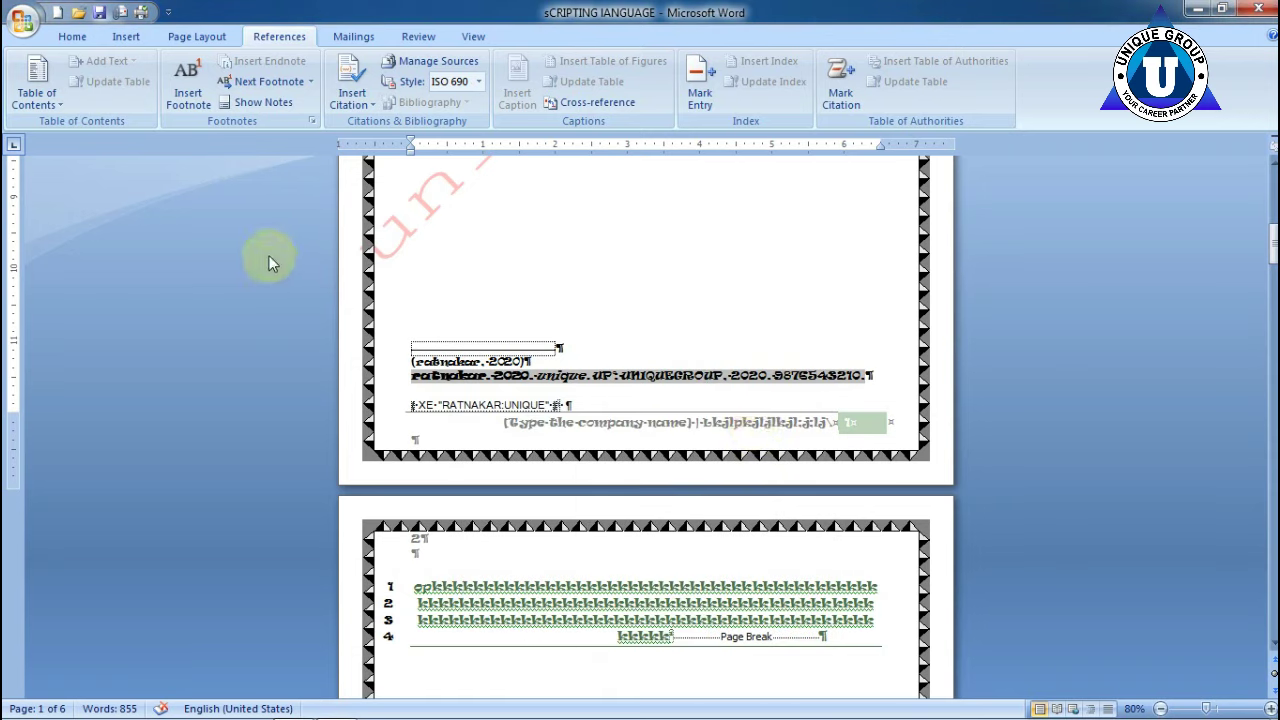
click(350, 37)
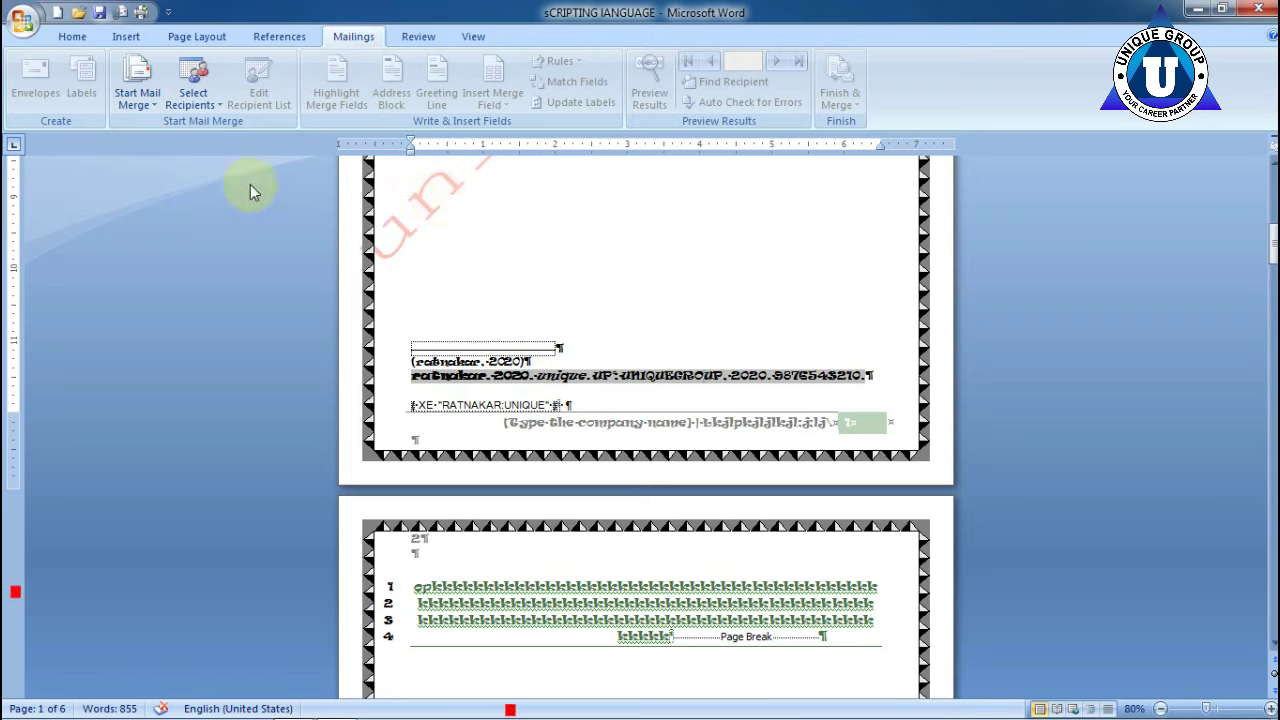
Start an envelope merge, keeping the Size 10 (4 1/8 x 9 1/2 in) envelope options
click(155, 99)
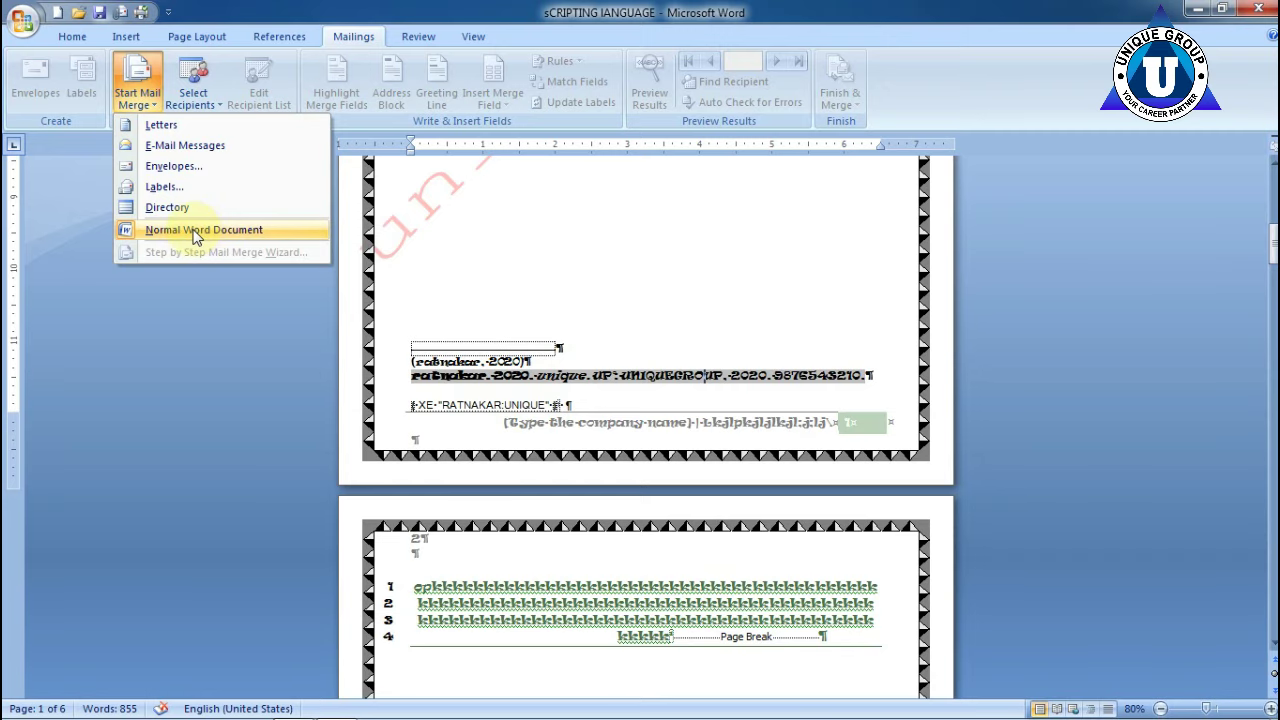
click(178, 166)
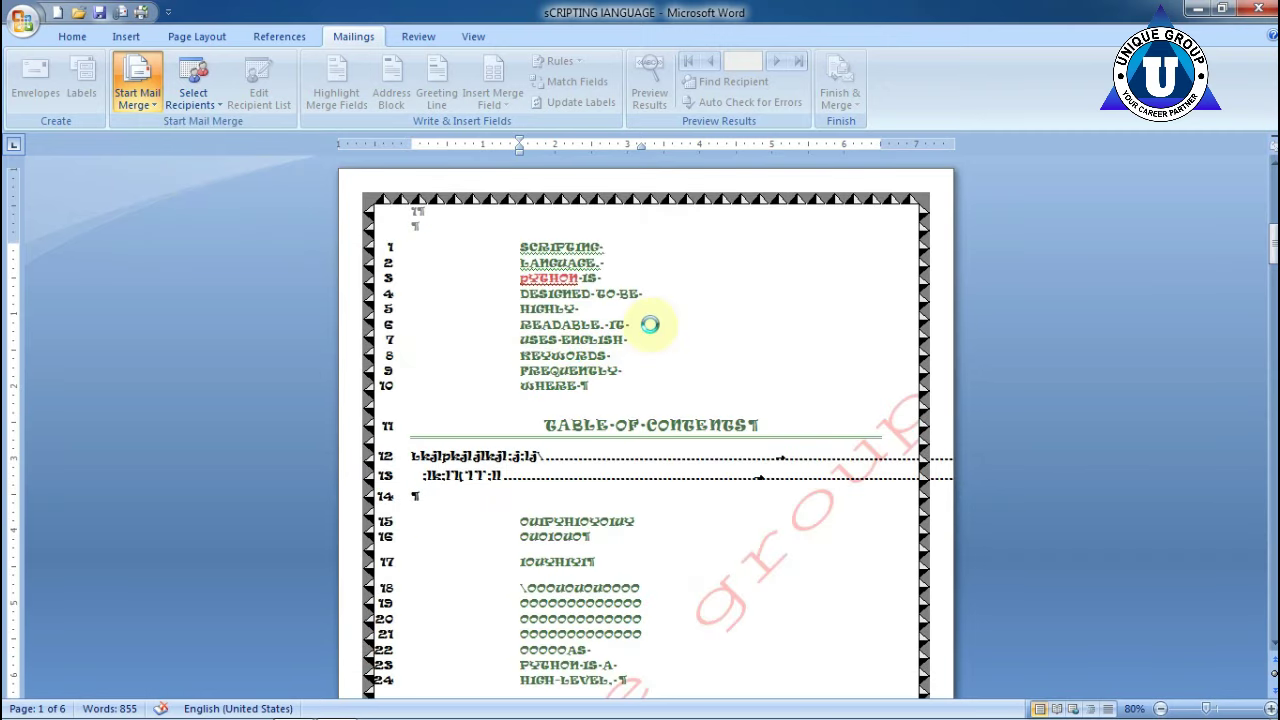
click(698, 521)
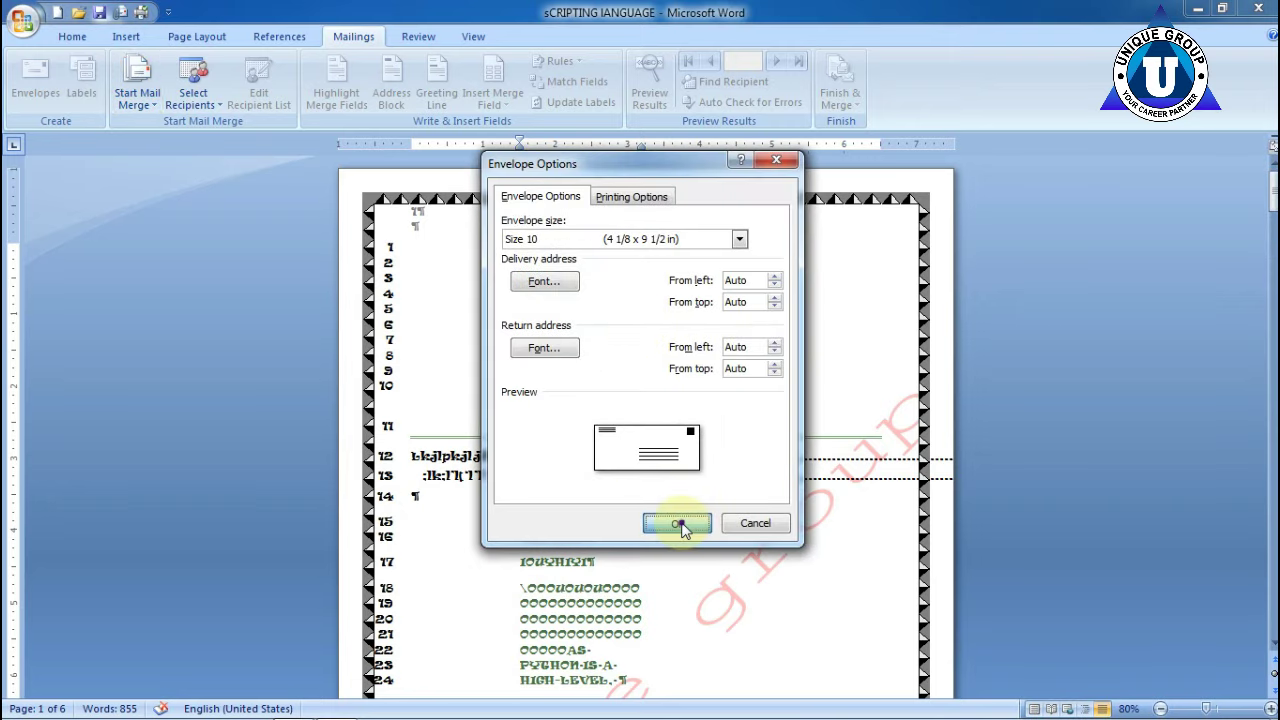
Confirm the envelope conversion and type return-address lines OYHHЭHK, HGP, ЭGK[` and UGKЭGK
click(607, 416)
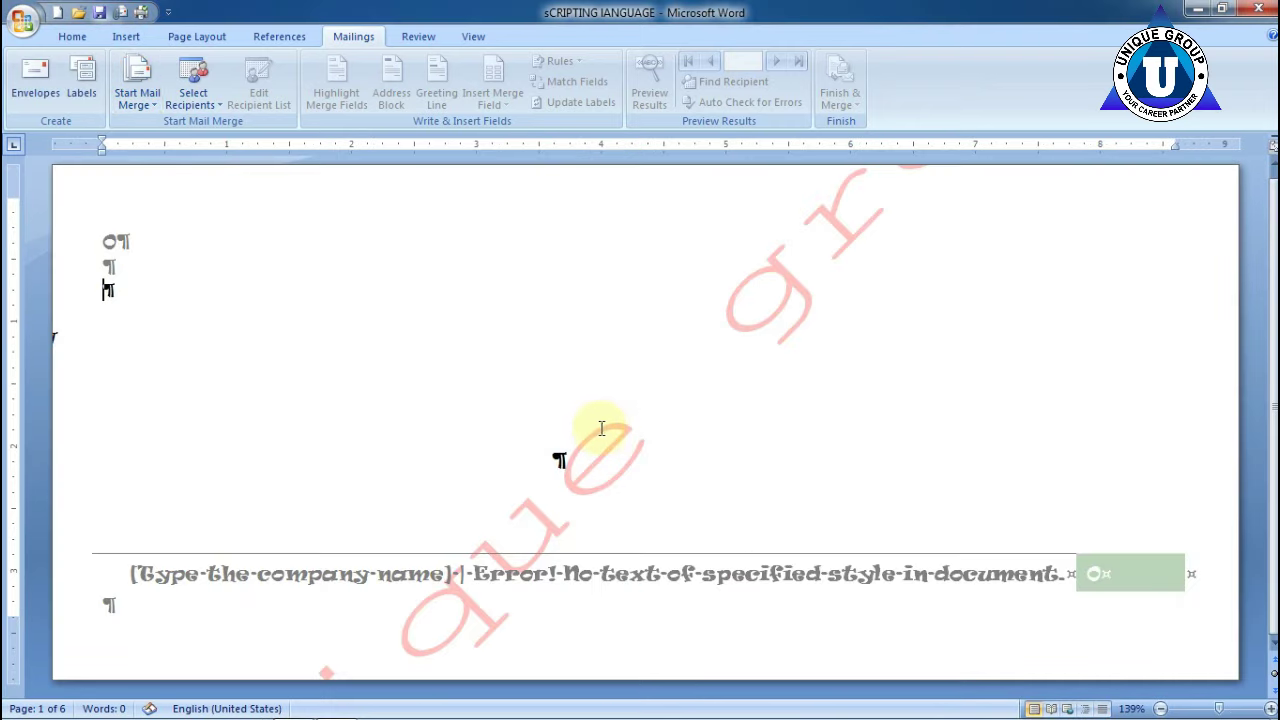
text(OYHHЭHK)
key(Return)
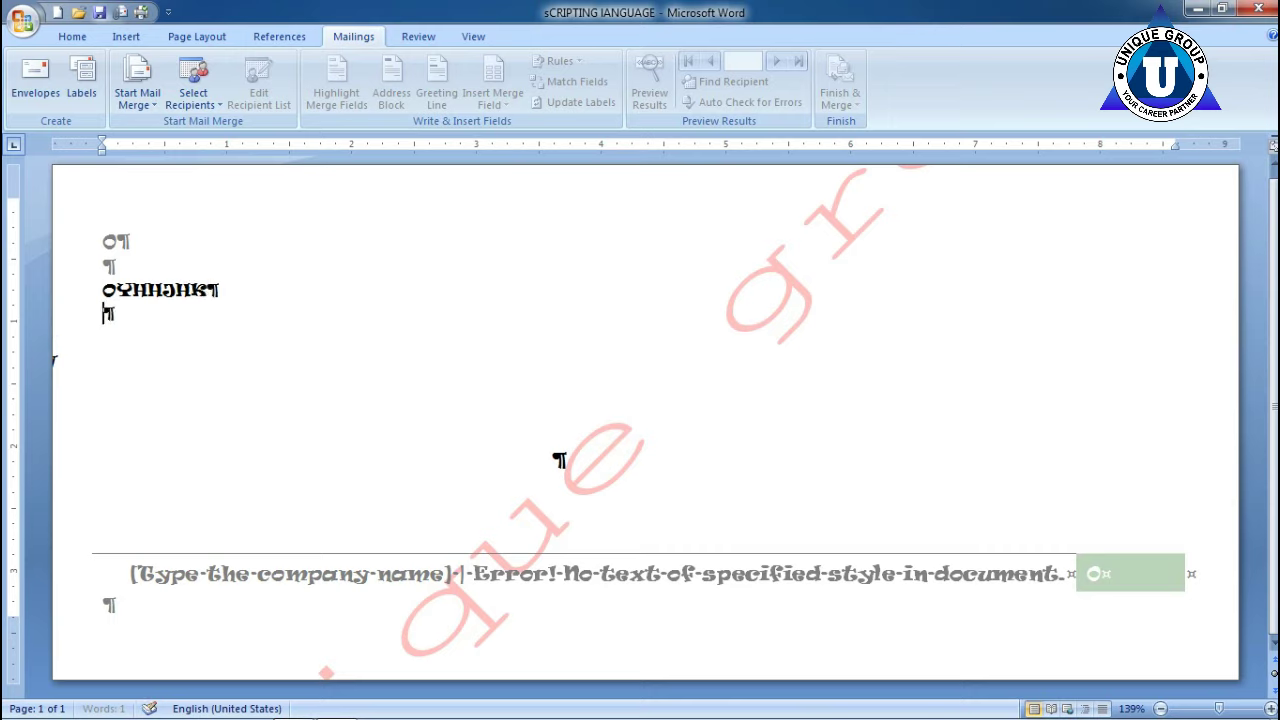
key(Return)
text(HGP)
key(Return)
text(ЭGK[`)
key(Return)
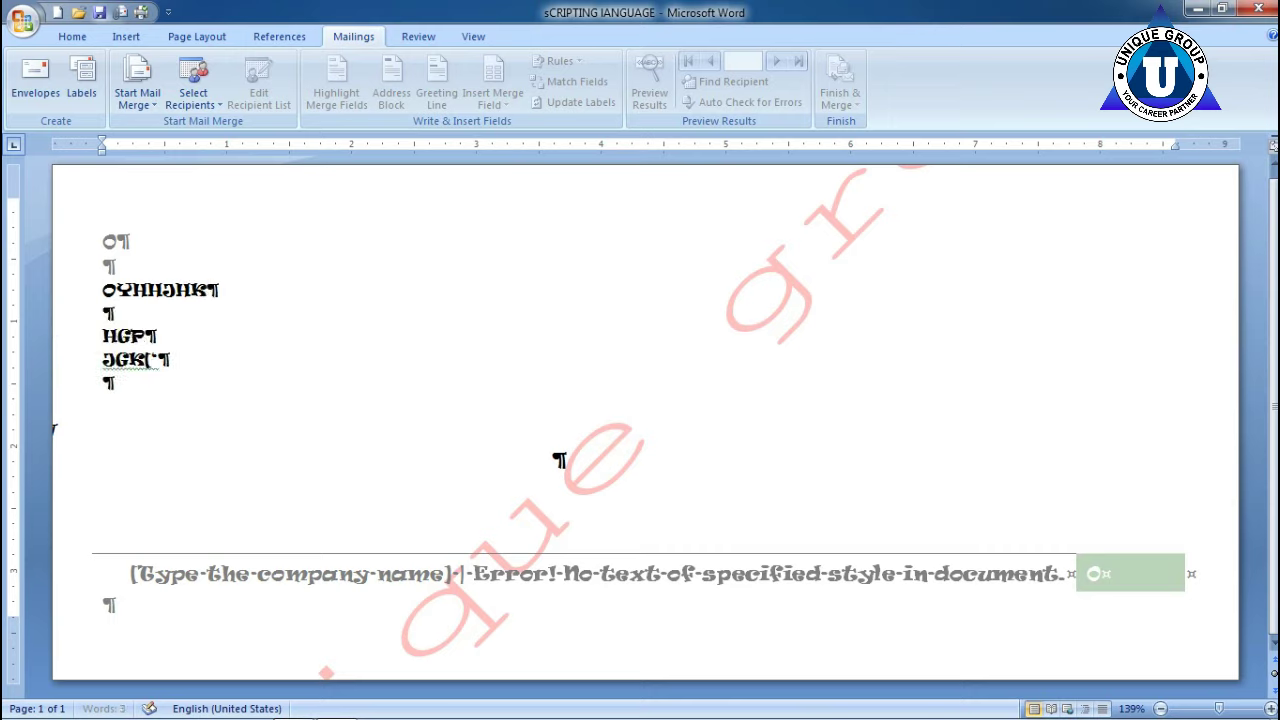
text(UGK)
text(ЭGK)
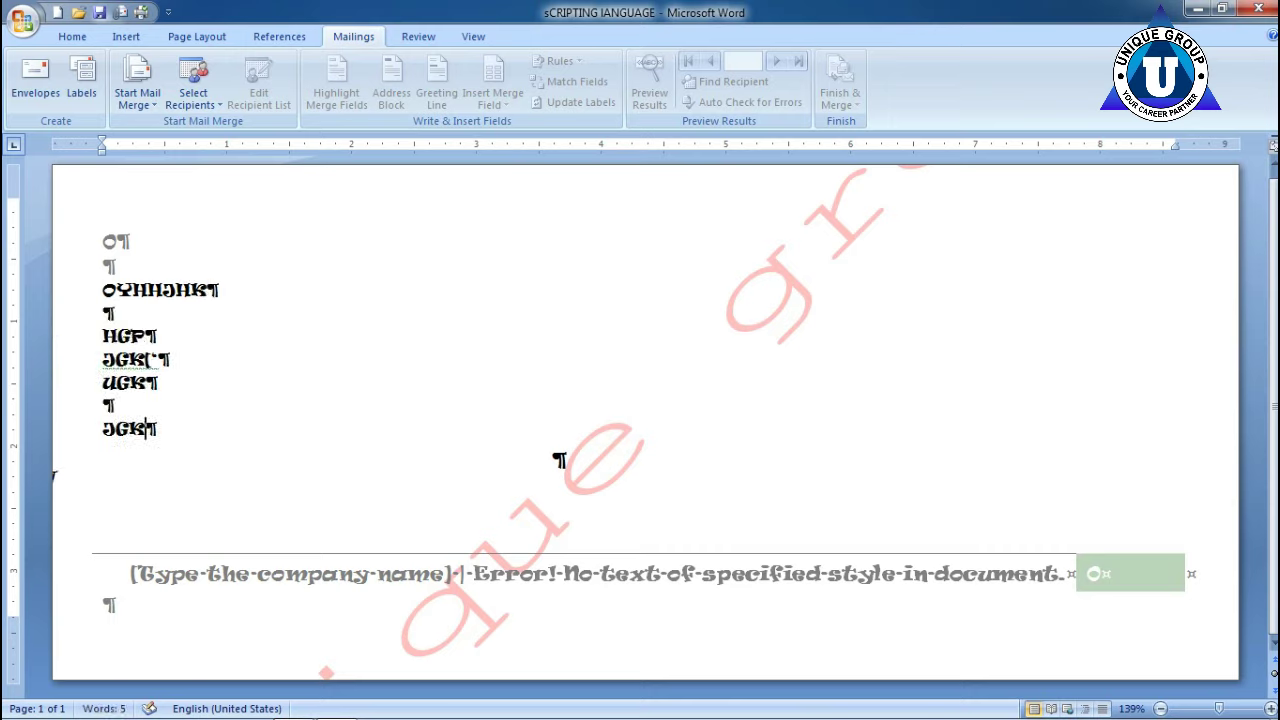
Switch the merge document type to E-mail Messages, then back to Letters
click(137, 95)
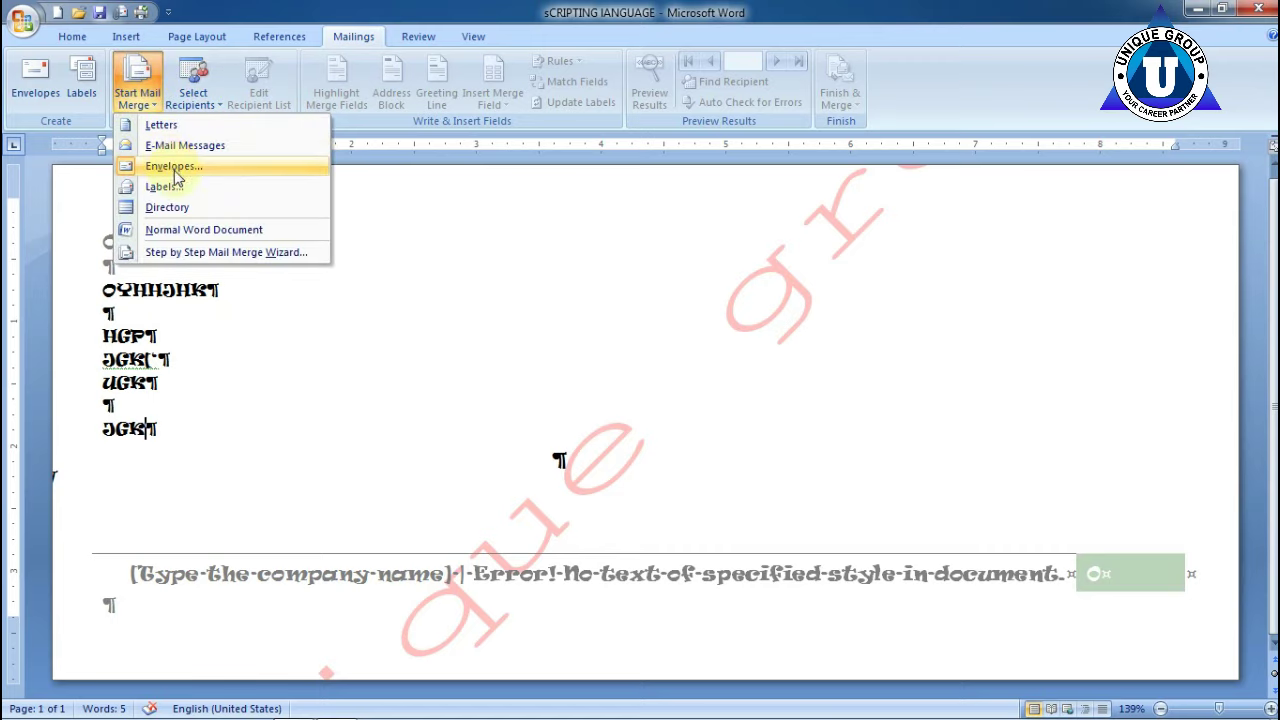
click(200, 146)
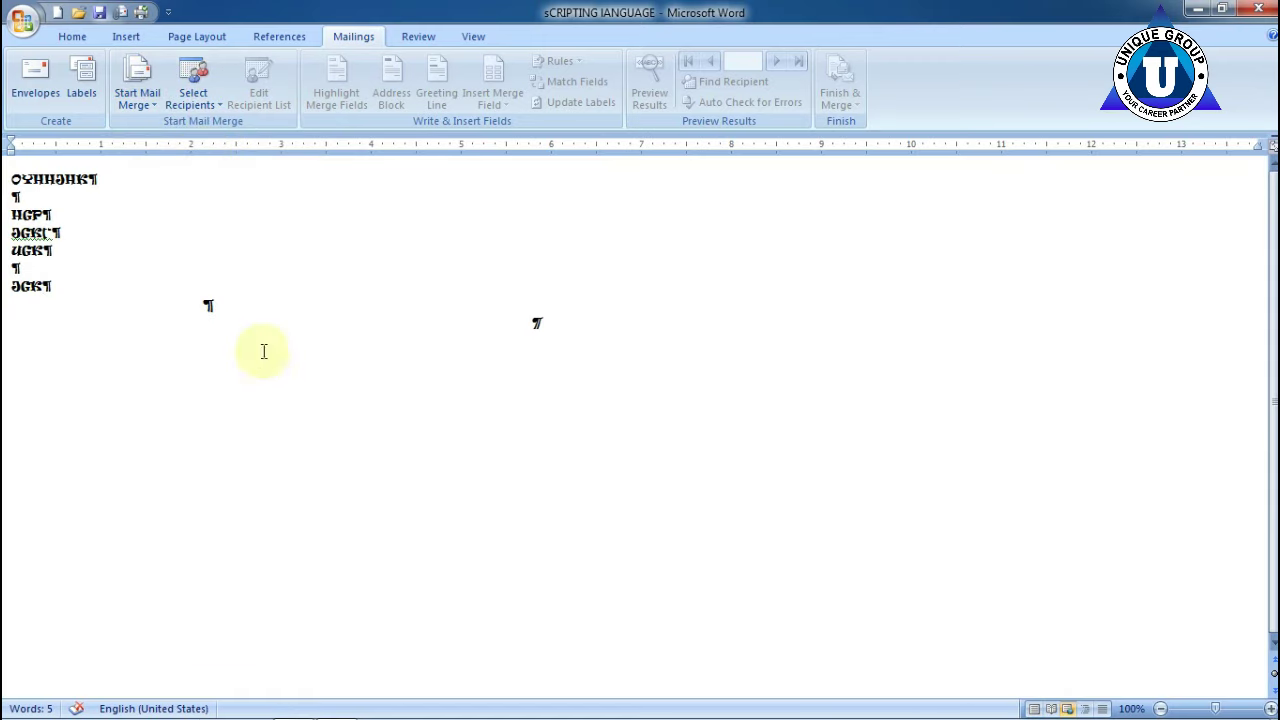
click(137, 90)
click(186, 124)
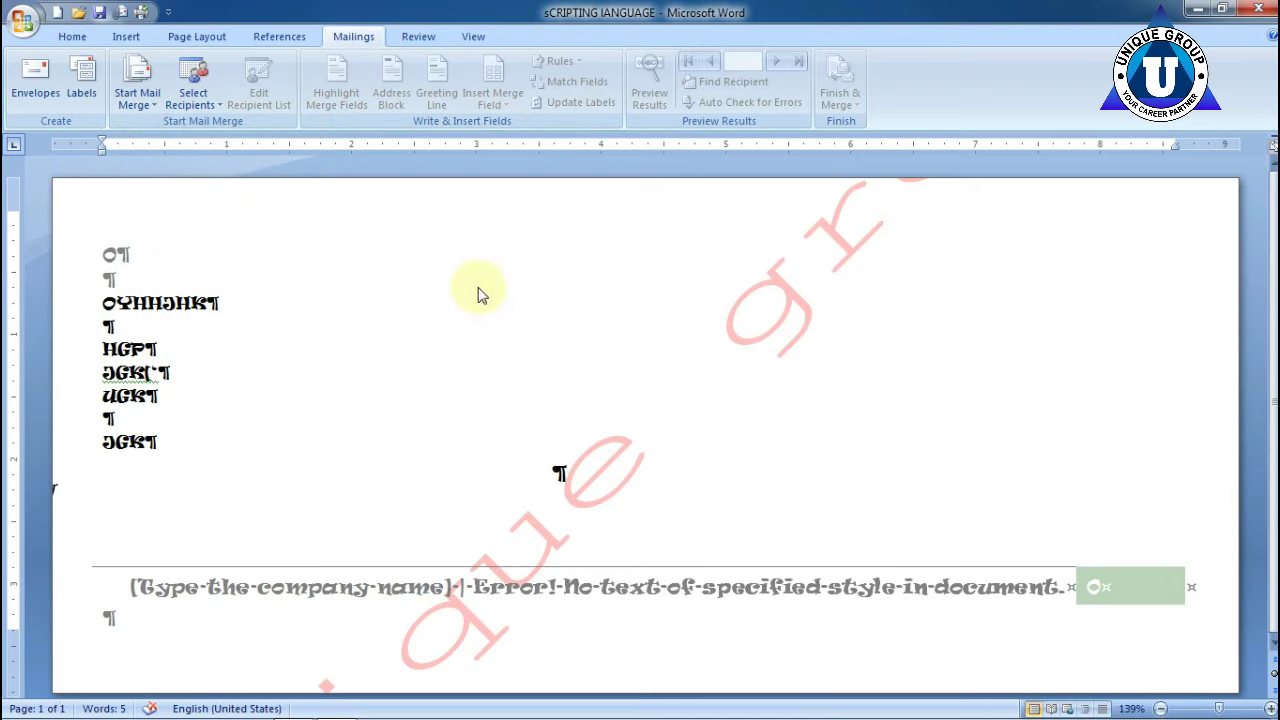
Start a new recipient list with Type New List and scroll across its columns
click(190, 92)
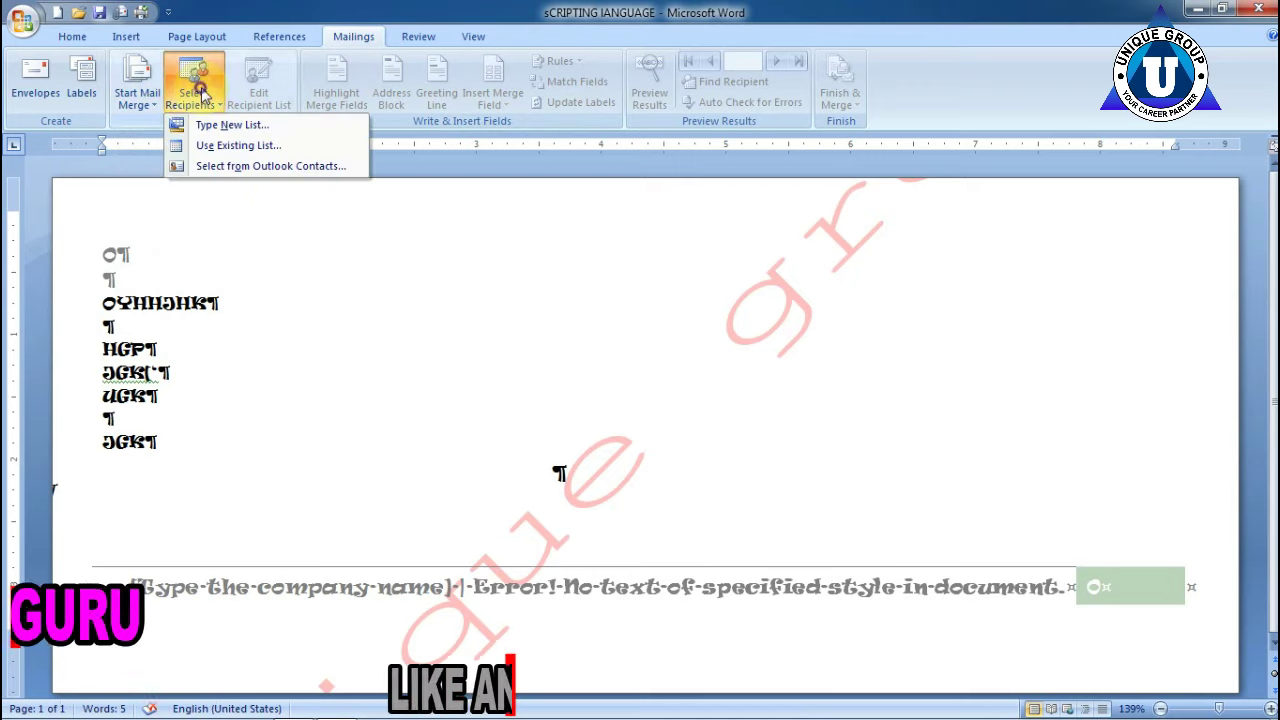
click(252, 127)
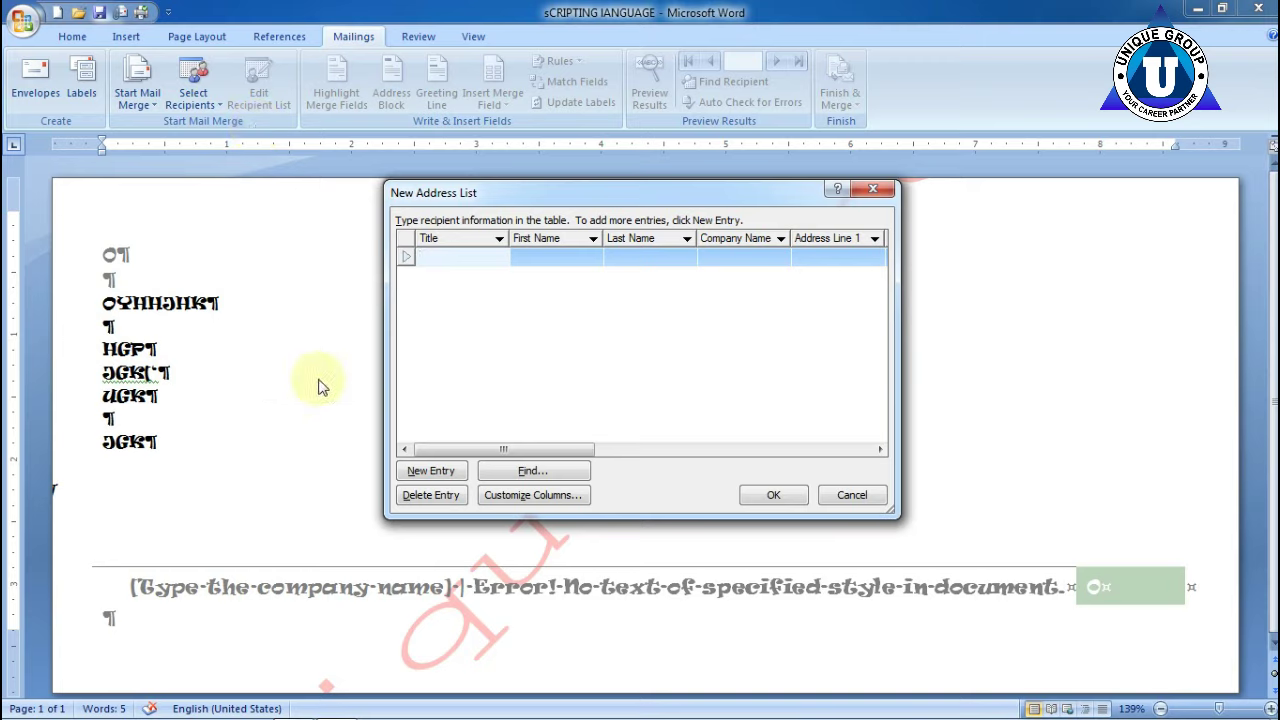
click(436, 261)
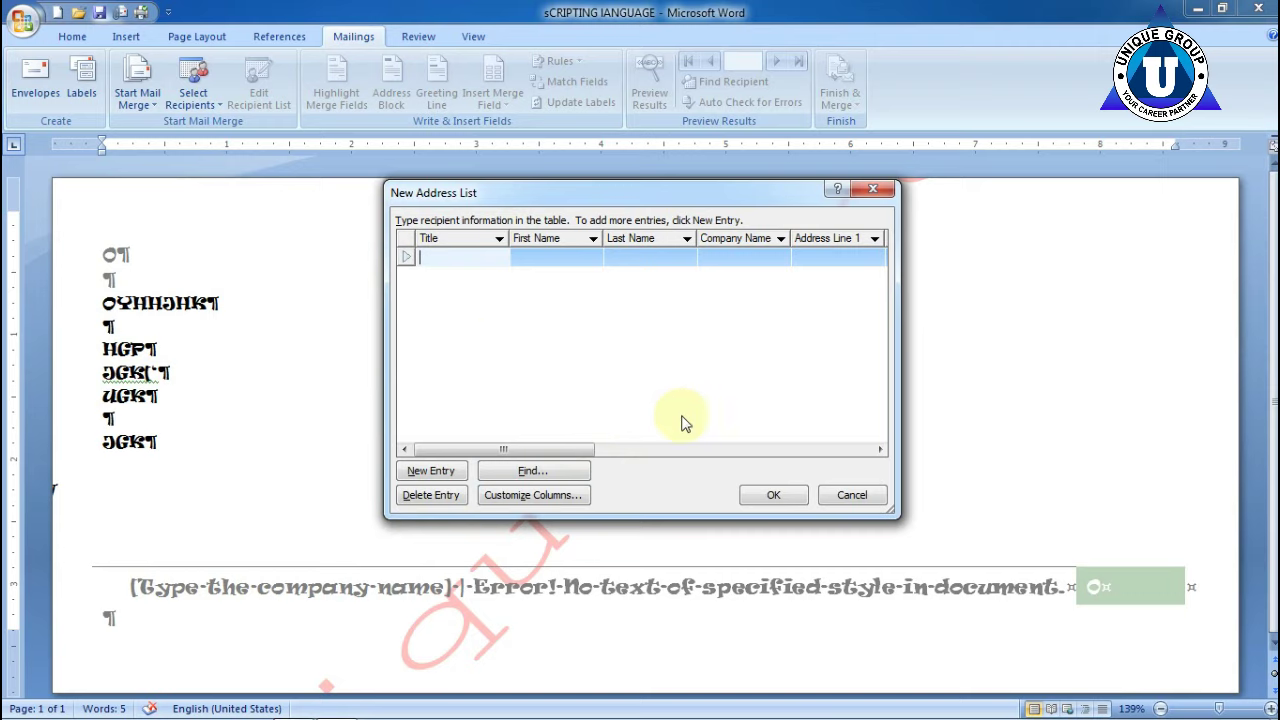
mouse_move(523, 449)
mouse_down()
mouse_move(612, 449)
mouse_move(388, 455)
mouse_up()
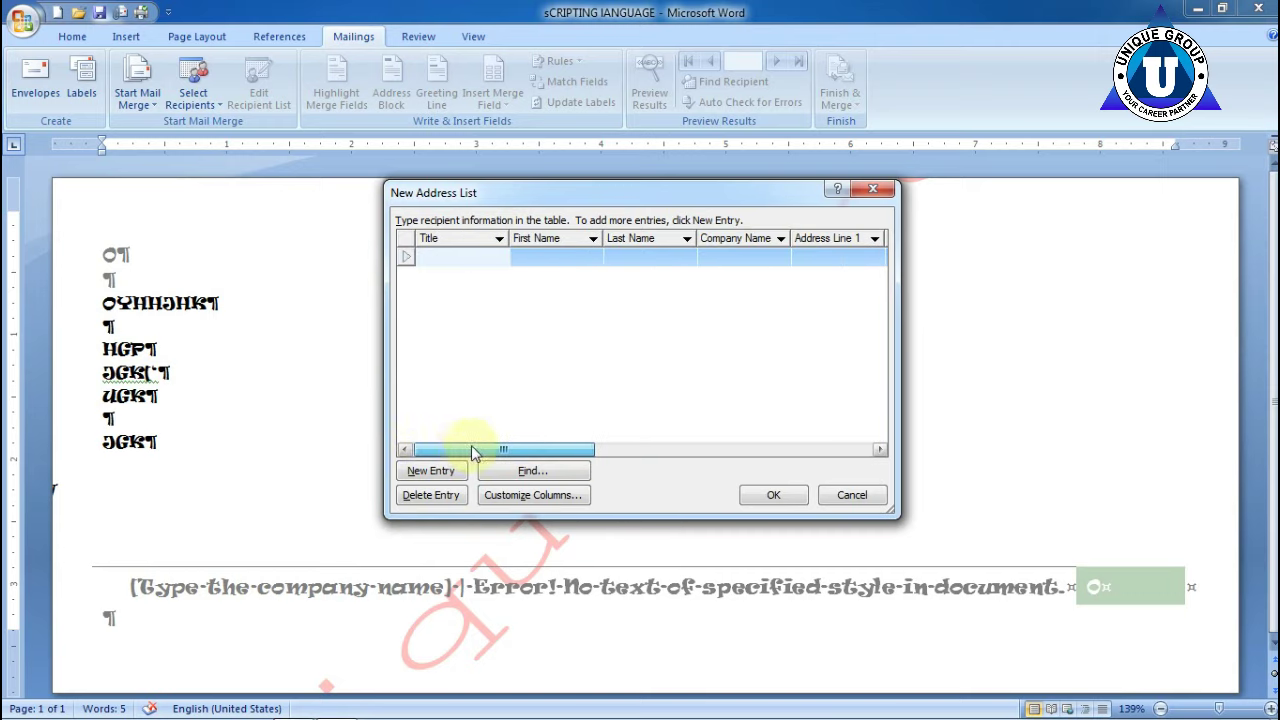
drag(473, 452, 780, 459)
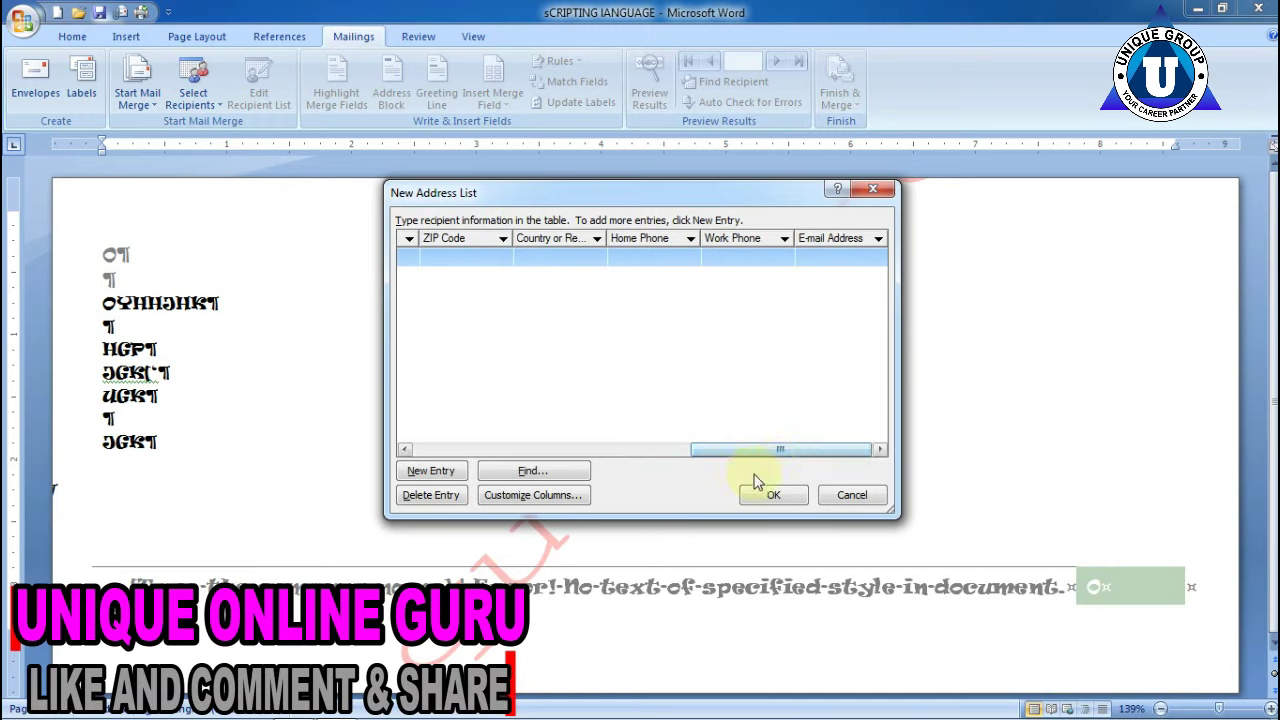
Cancel deleting the empty entry and open Customize Columns for the list
click(430, 494)
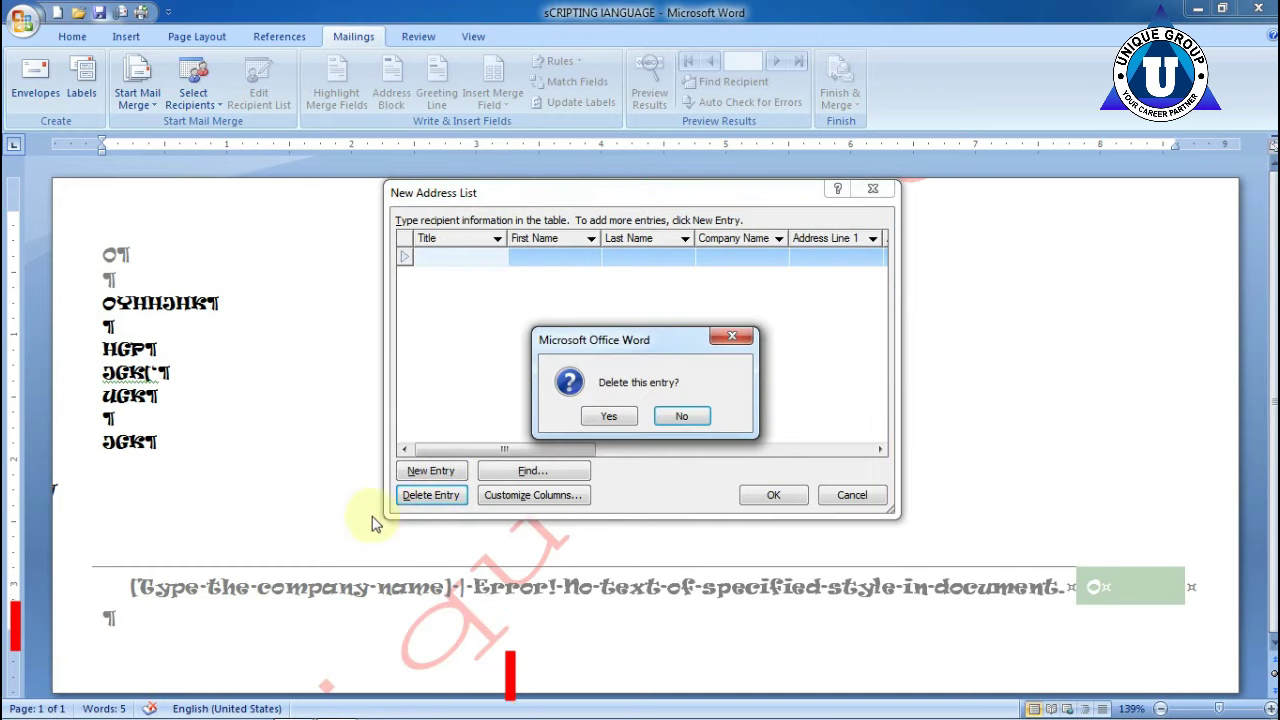
click(681, 416)
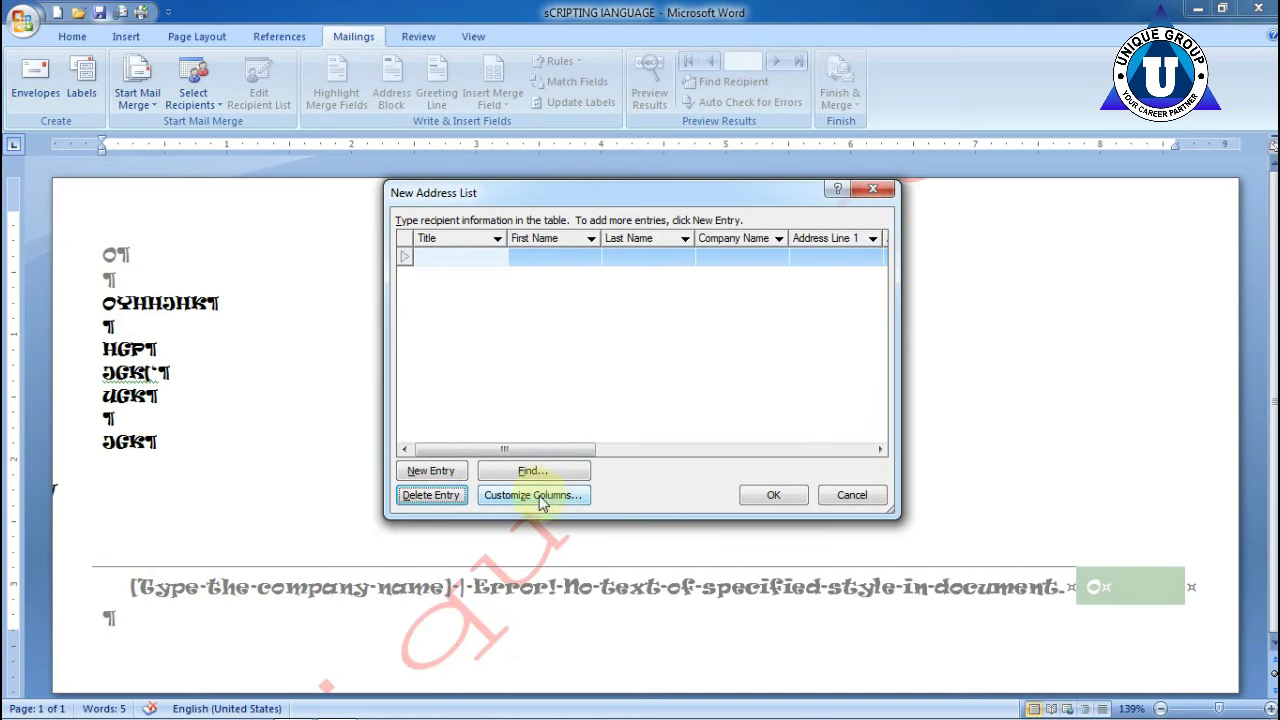
click(538, 497)
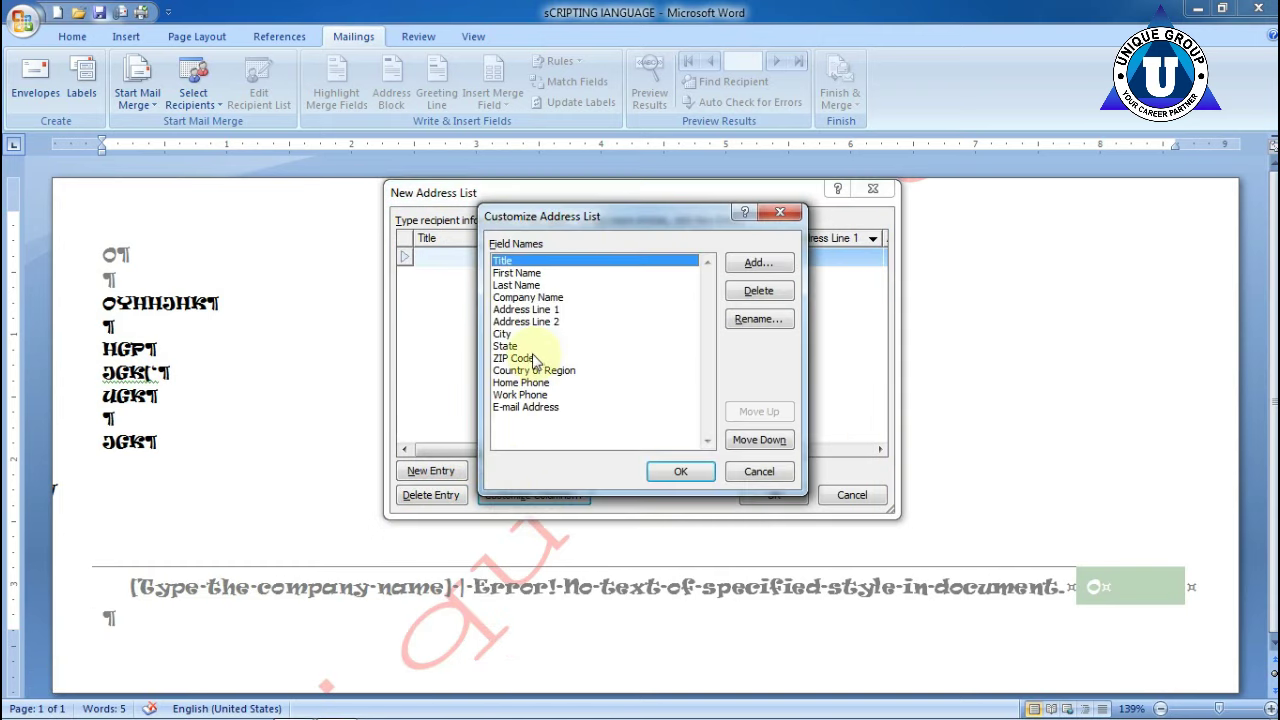
Delete the Last Name, Address Line 2 and Country or Region fields from the list
click(526, 273)
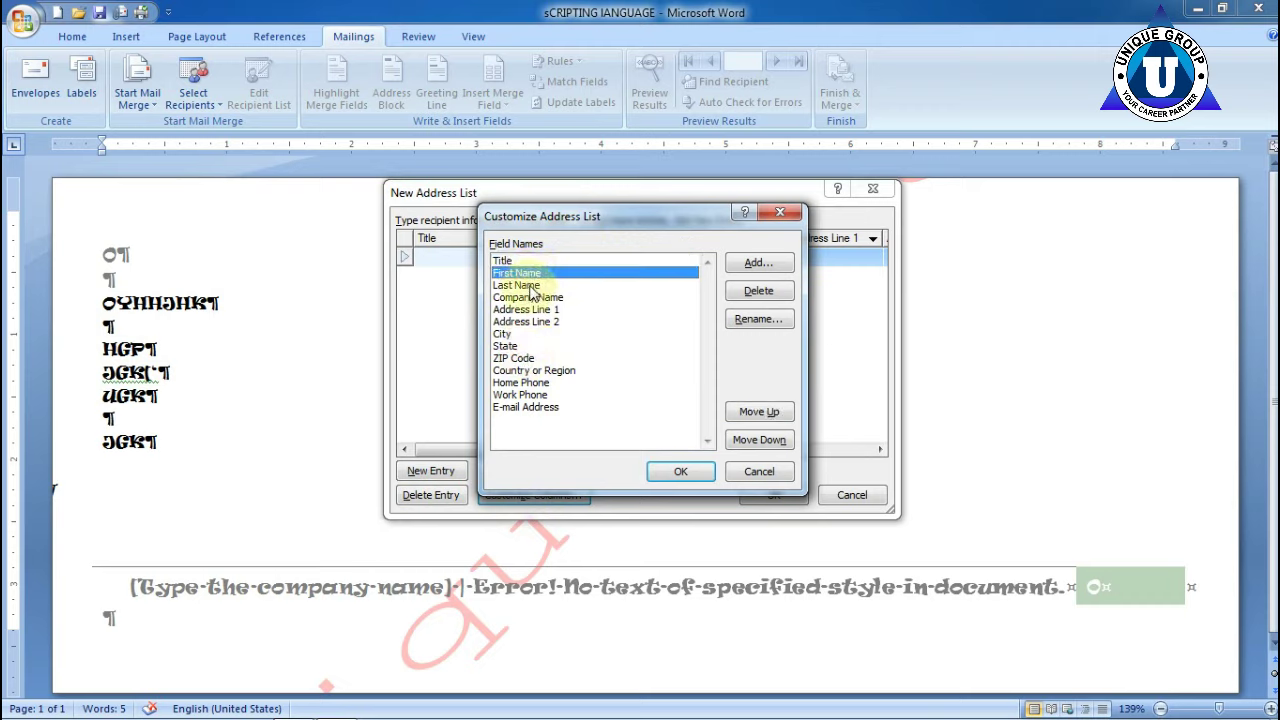
click(531, 286)
click(758, 290)
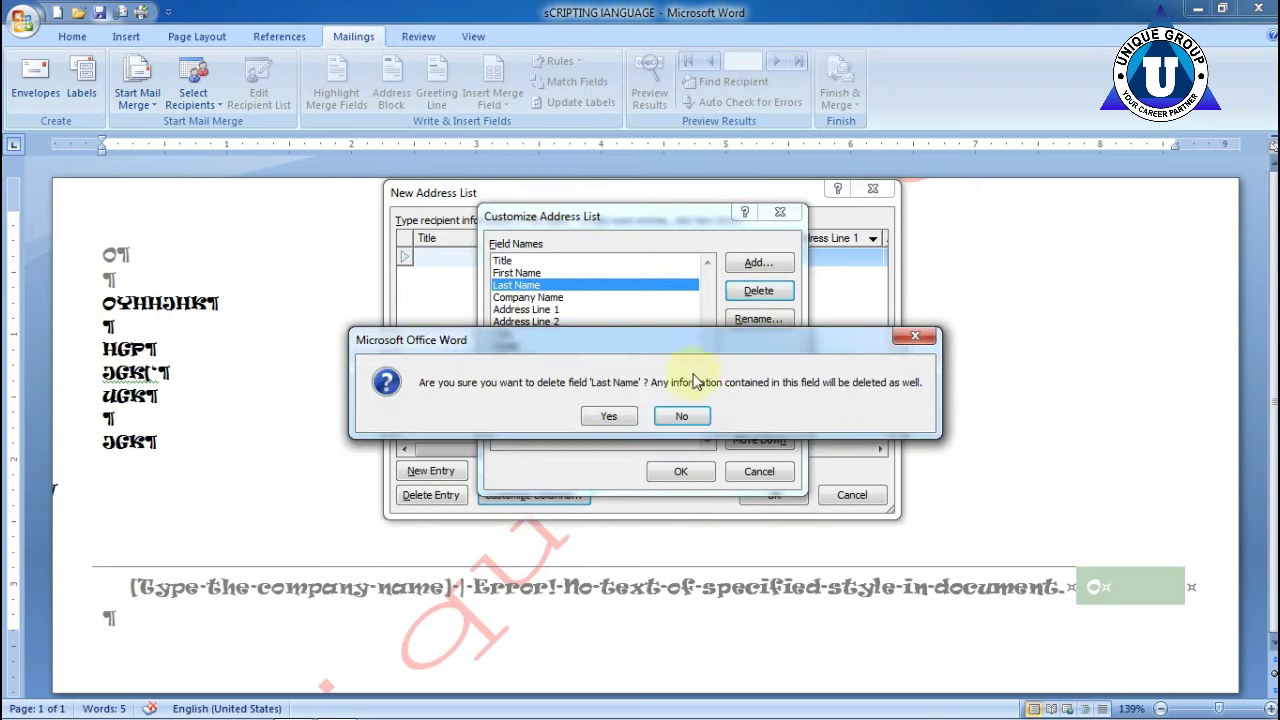
click(607, 415)
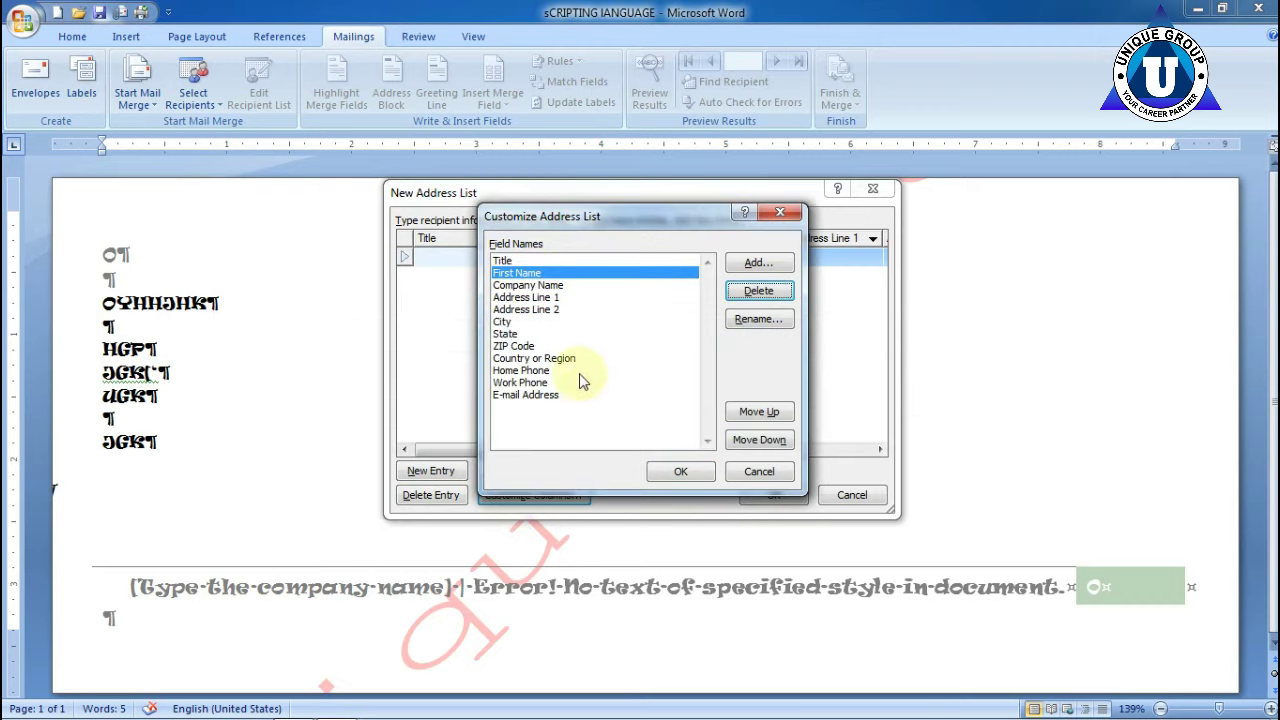
click(590, 310)
click(758, 290)
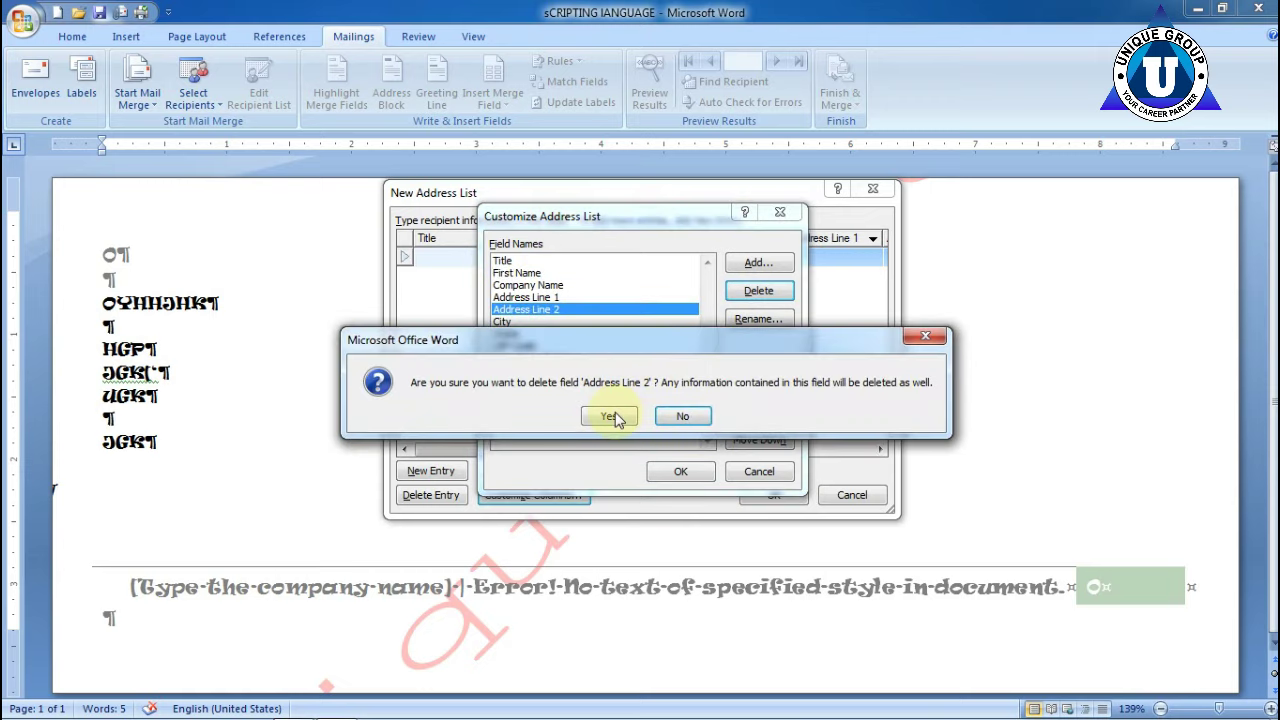
click(609, 416)
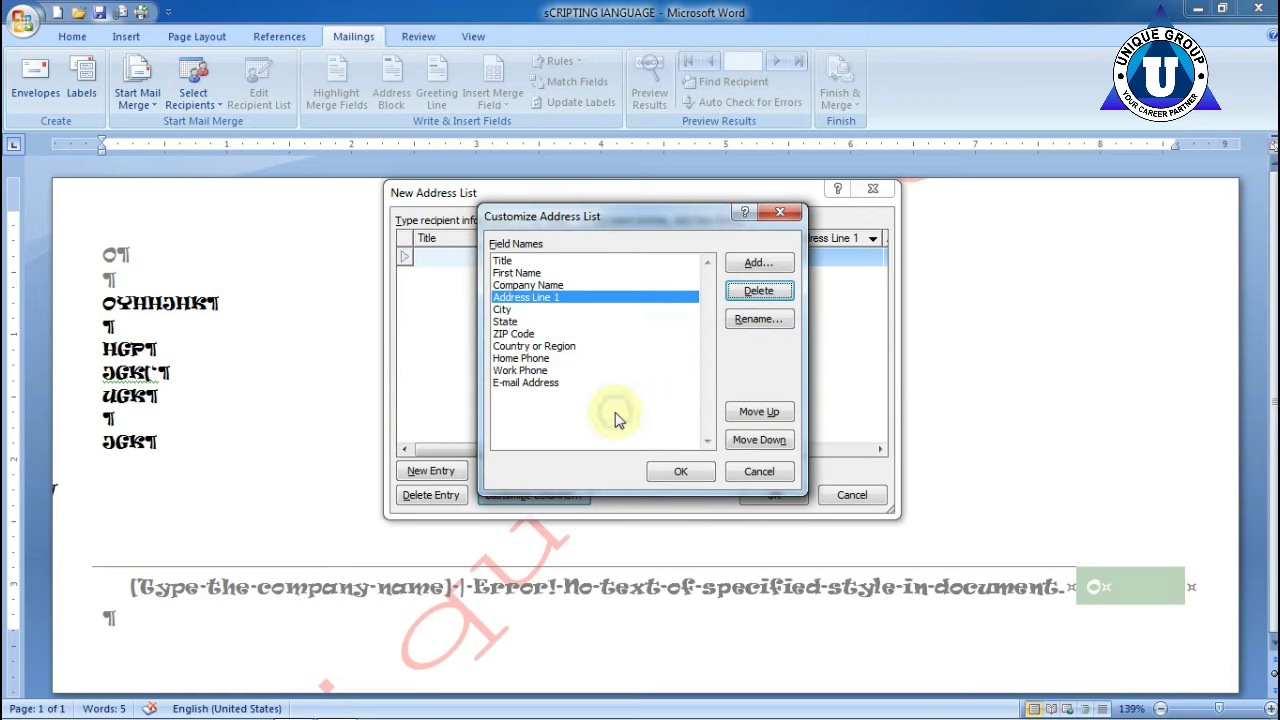
click(539, 346)
click(758, 290)
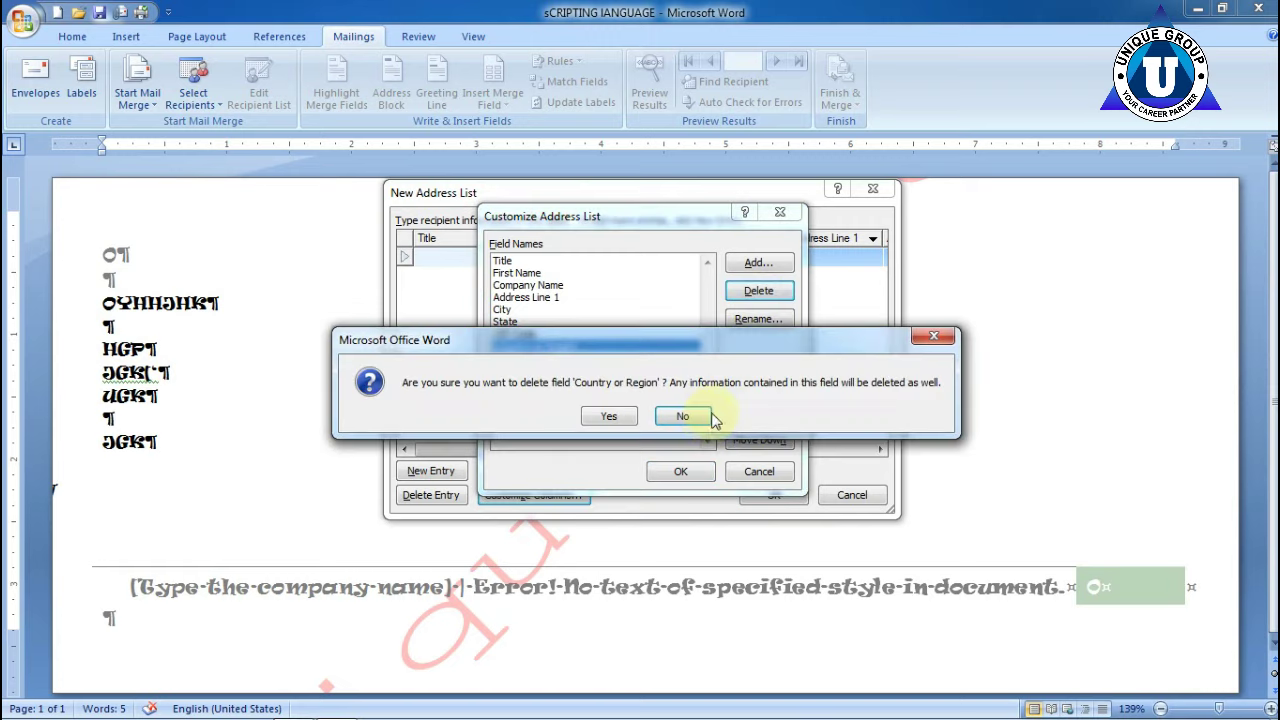
click(621, 418)
Delete the Work Phone and Home Phone fields and accept the eight-field list
click(538, 358)
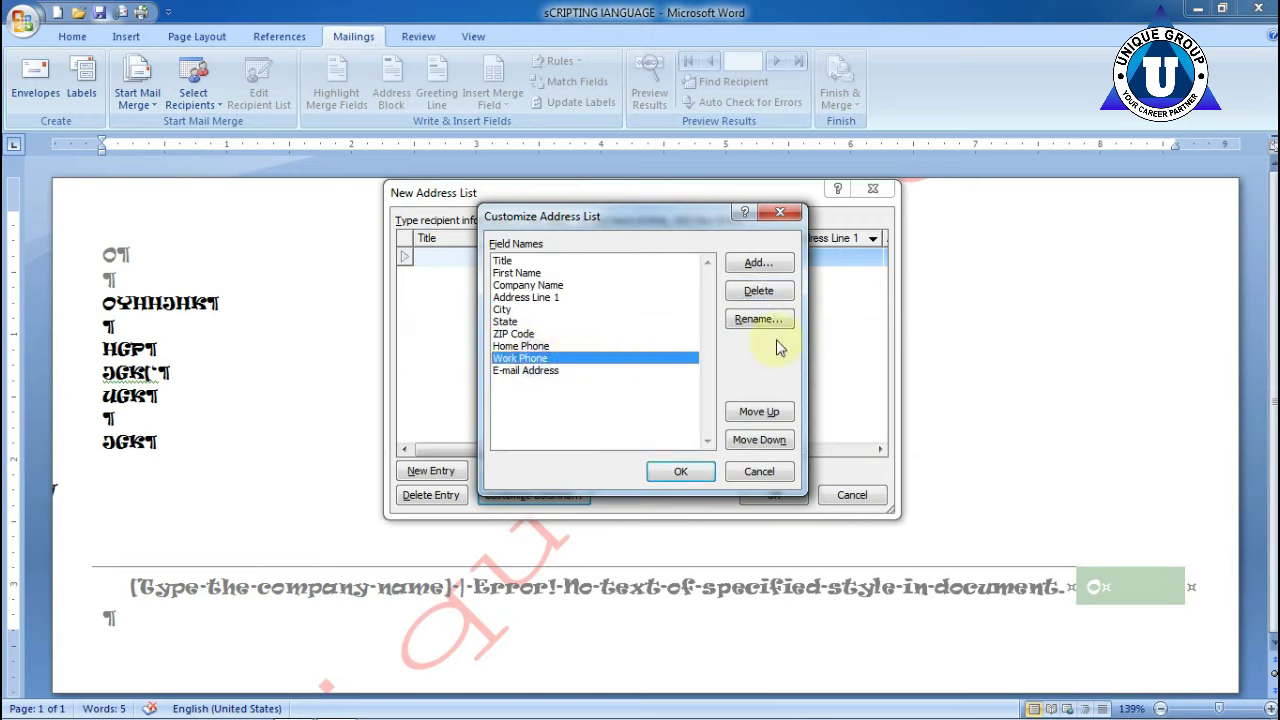
click(766, 291)
click(626, 419)
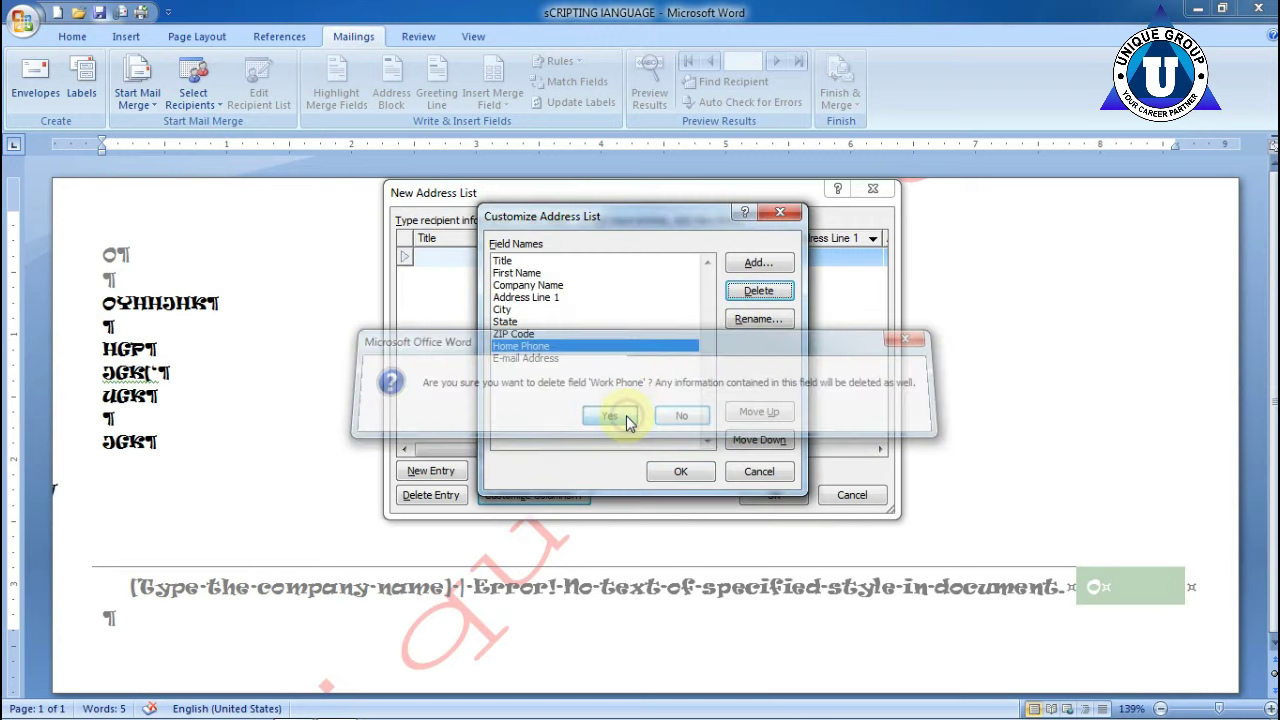
click(587, 360)
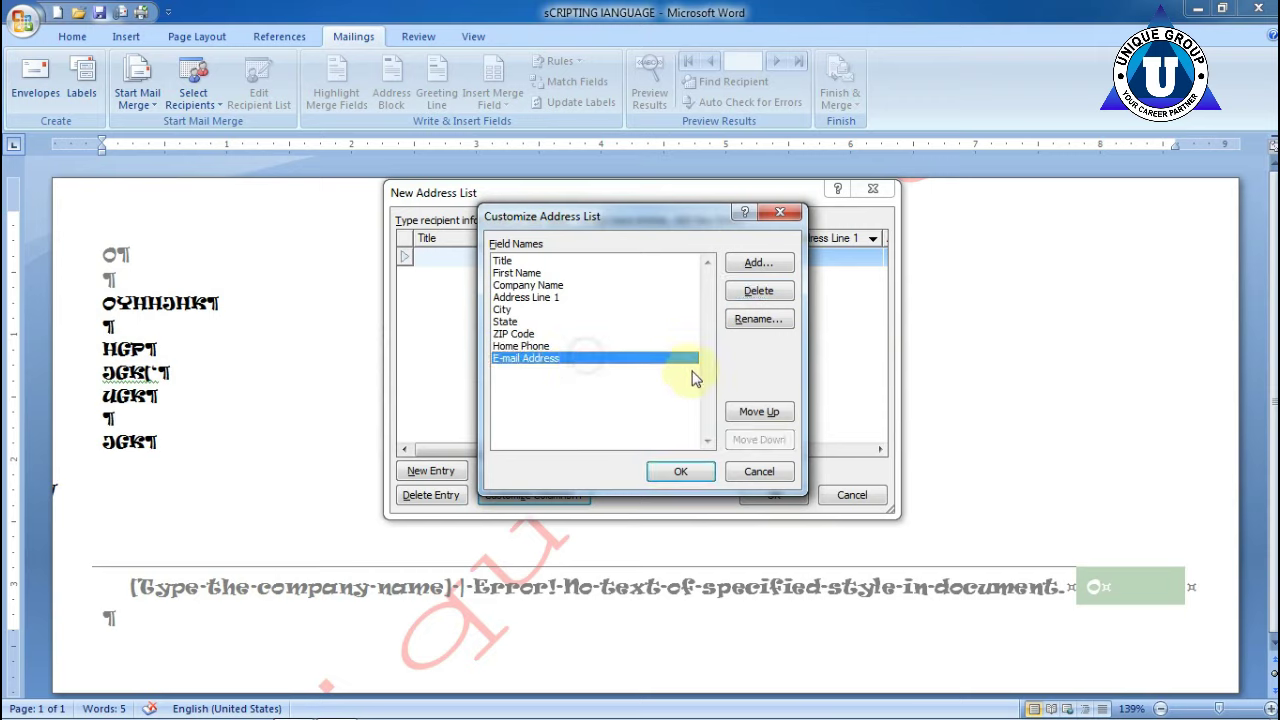
click(557, 347)
click(758, 291)
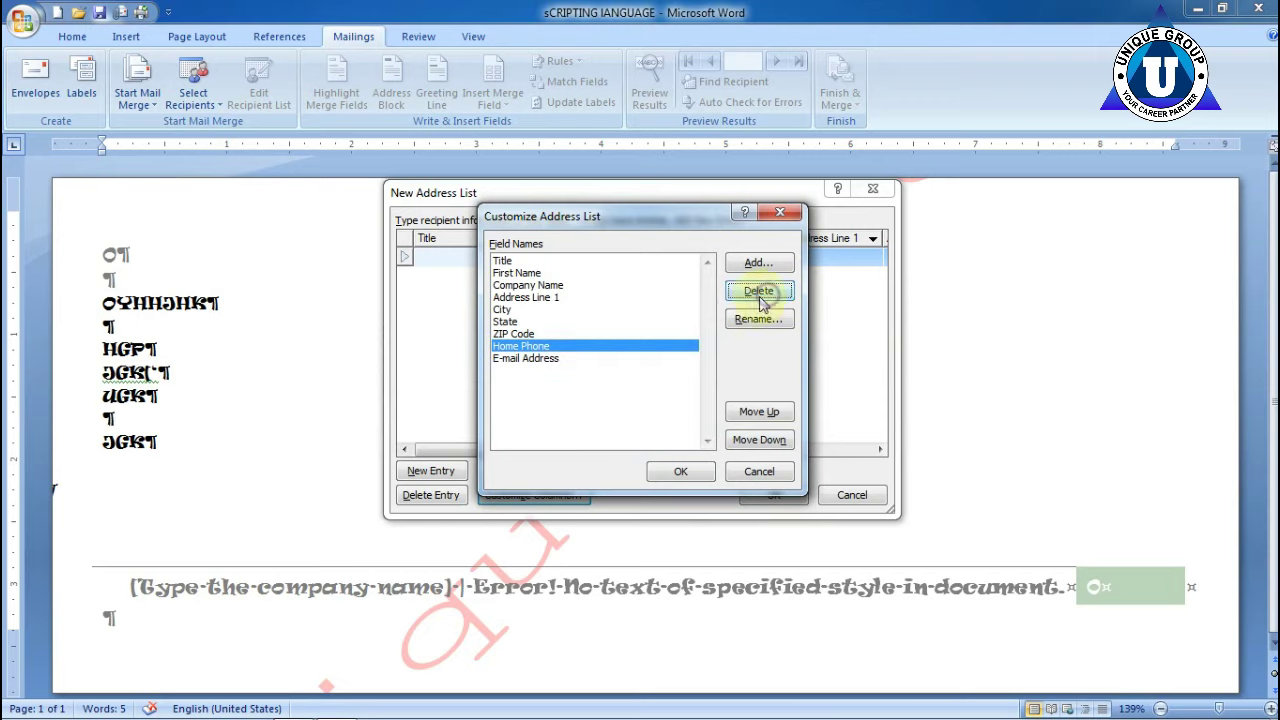
click(626, 419)
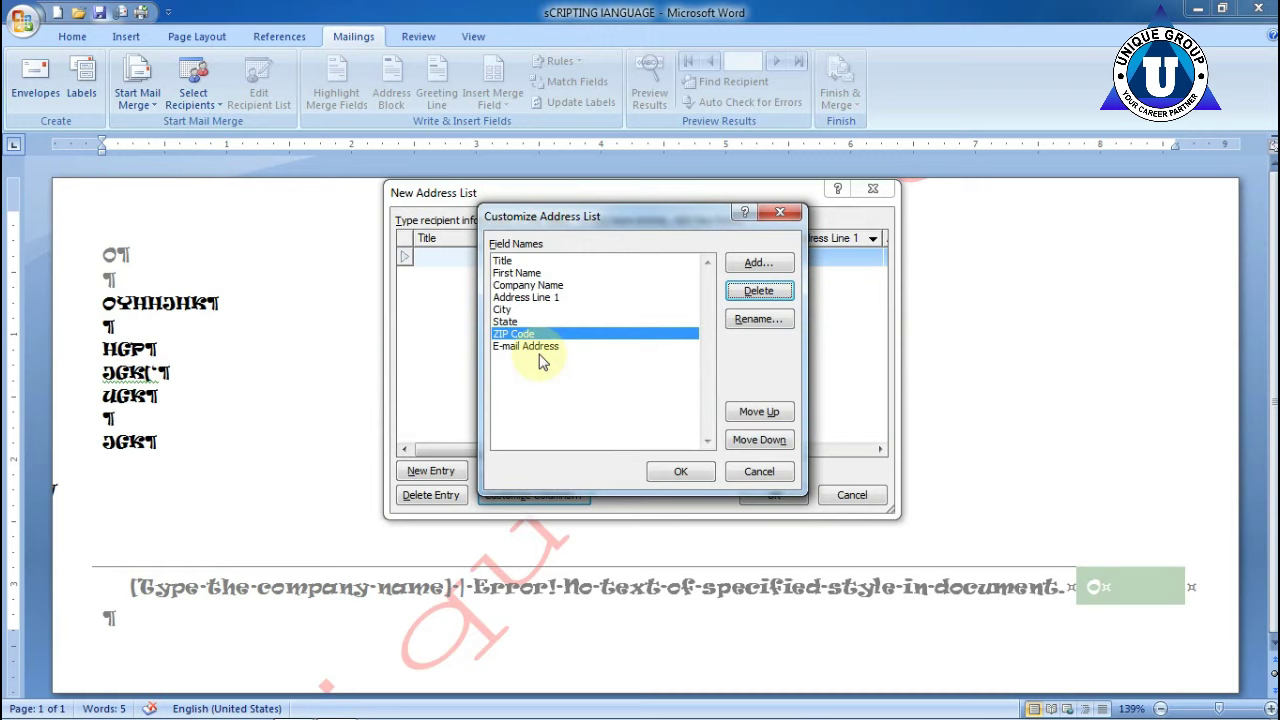
click(681, 470)
mouse_move(604, 453)
mouse_down()
mouse_move(820, 451)
mouse_move(640, 460)
mouse_move(571, 449)
mouse_move(852, 444)
mouse_up()
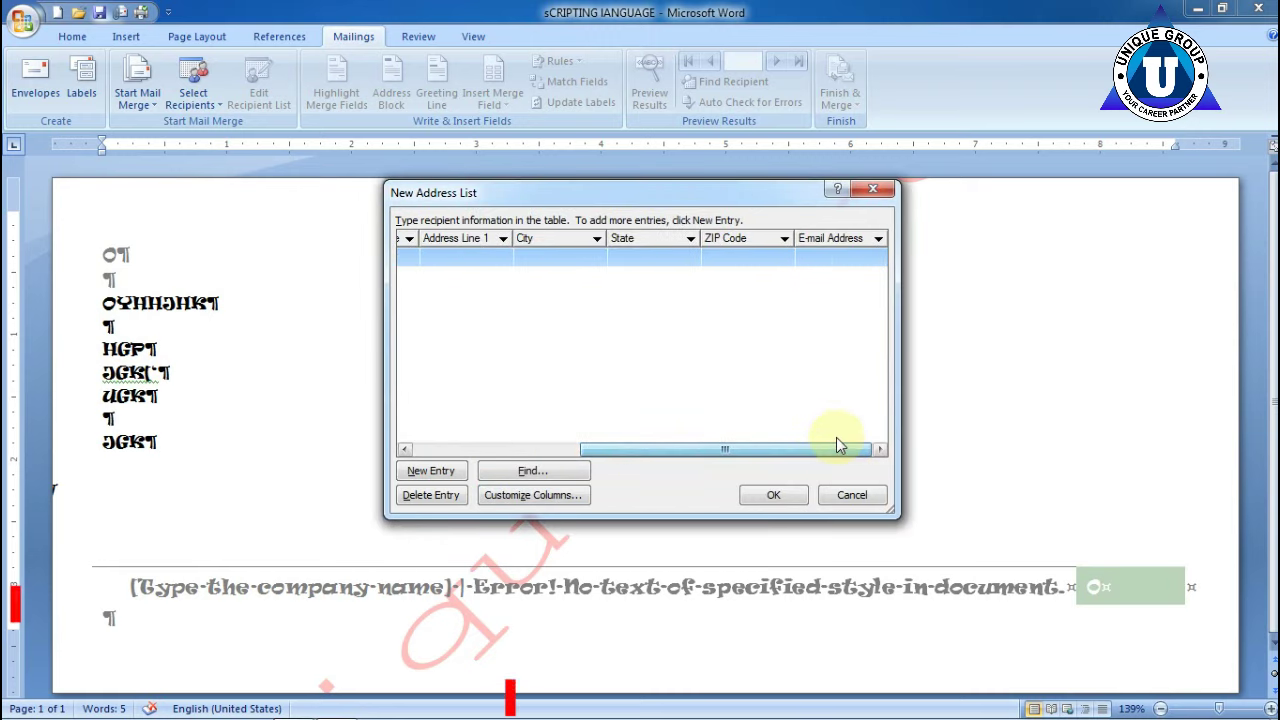
Enter the first recipient: company RATNAKAR with address, city, state, ZIP and e-mail address
click(407, 256)
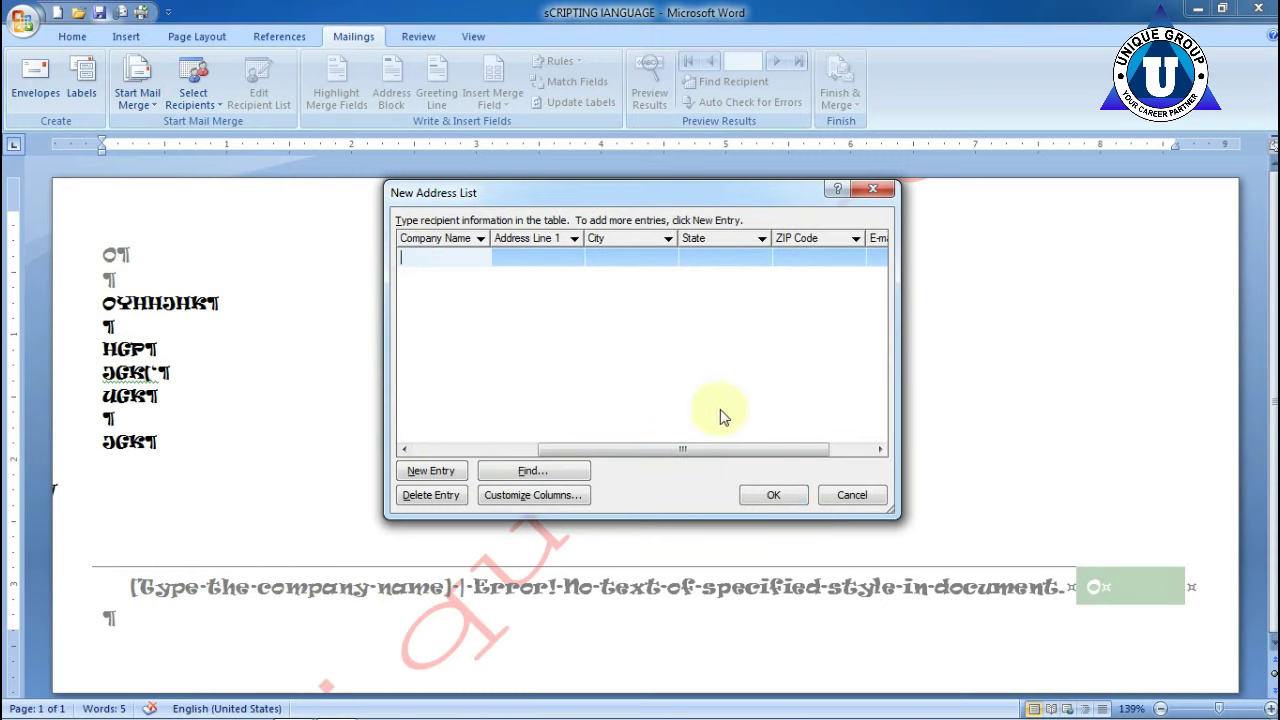
text(RATNAKA)
text(R)
key(Tab)
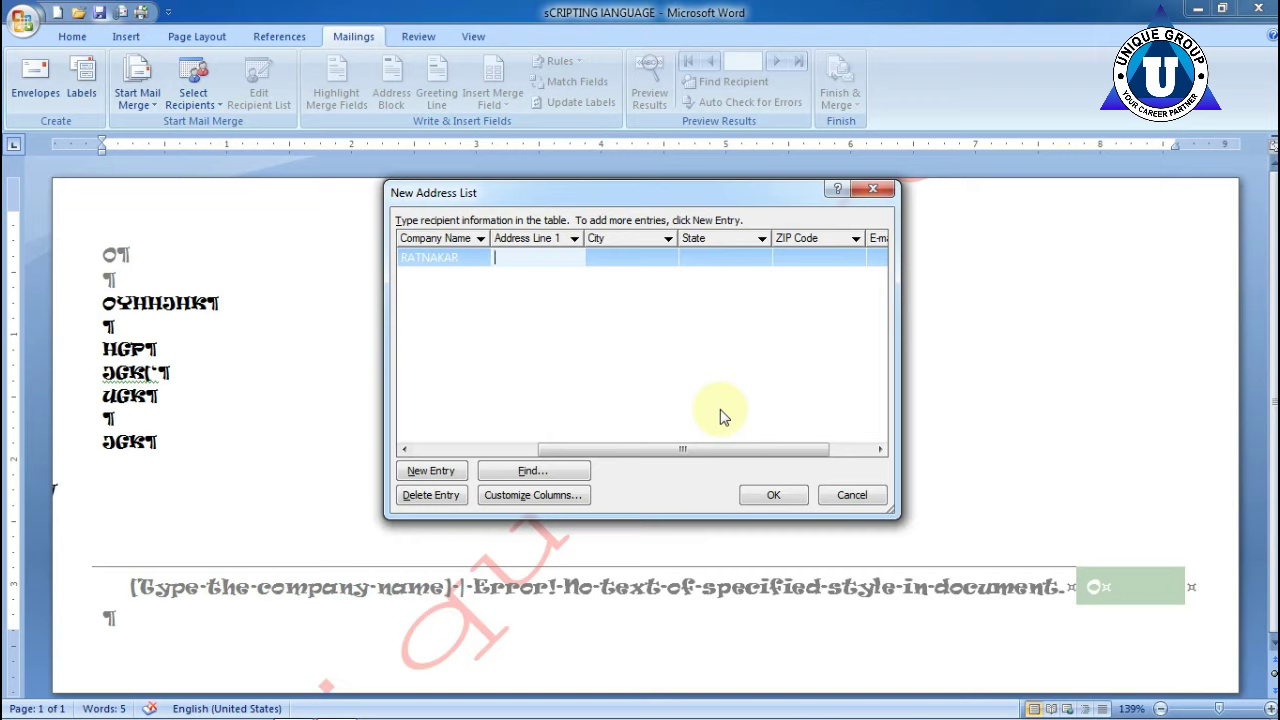
text(PRAYAGRA)
text(J)
key(Tab)
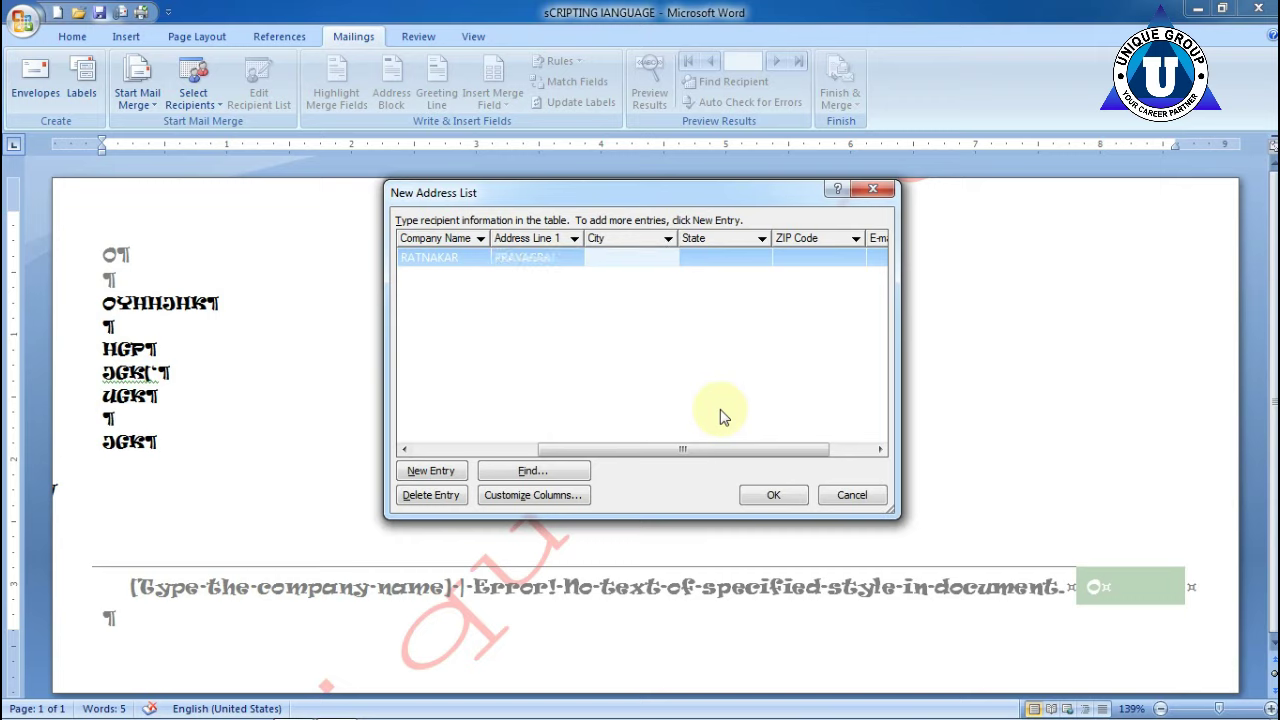
text(PRAYAGR)
text(AJ)
key(Tab)
text(U)
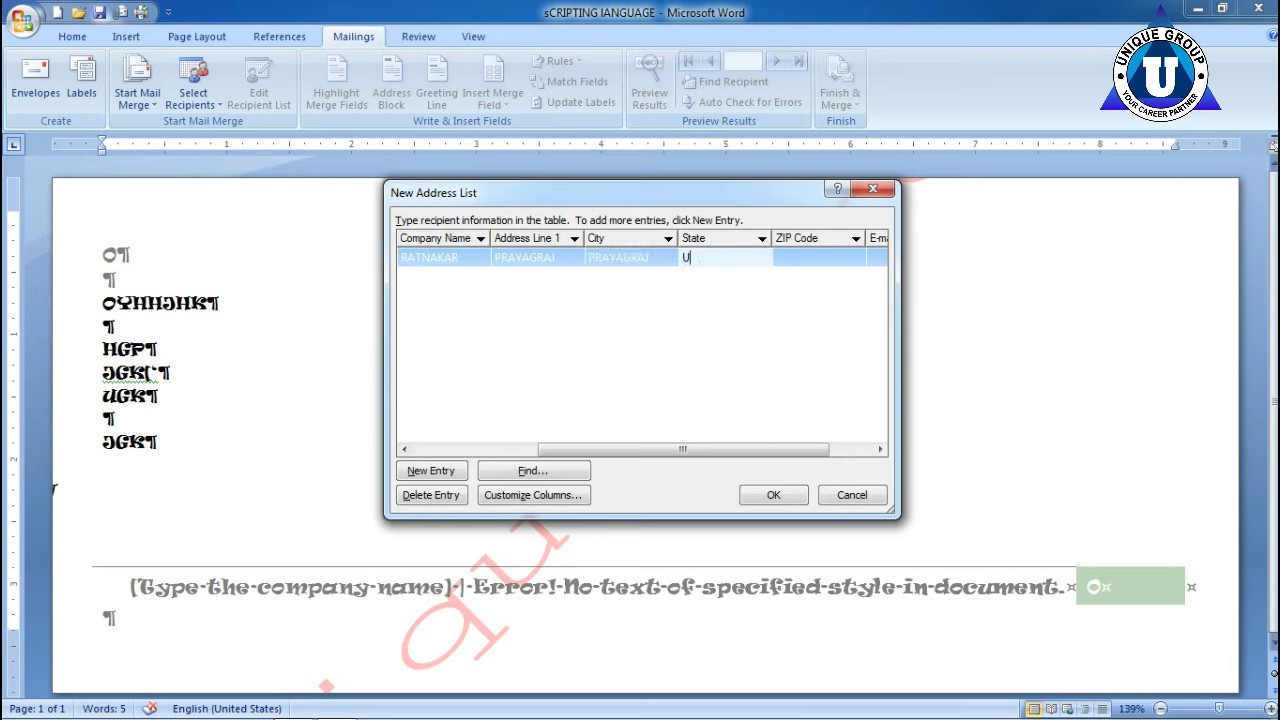
text(P)
key(Tab)
text(211004)
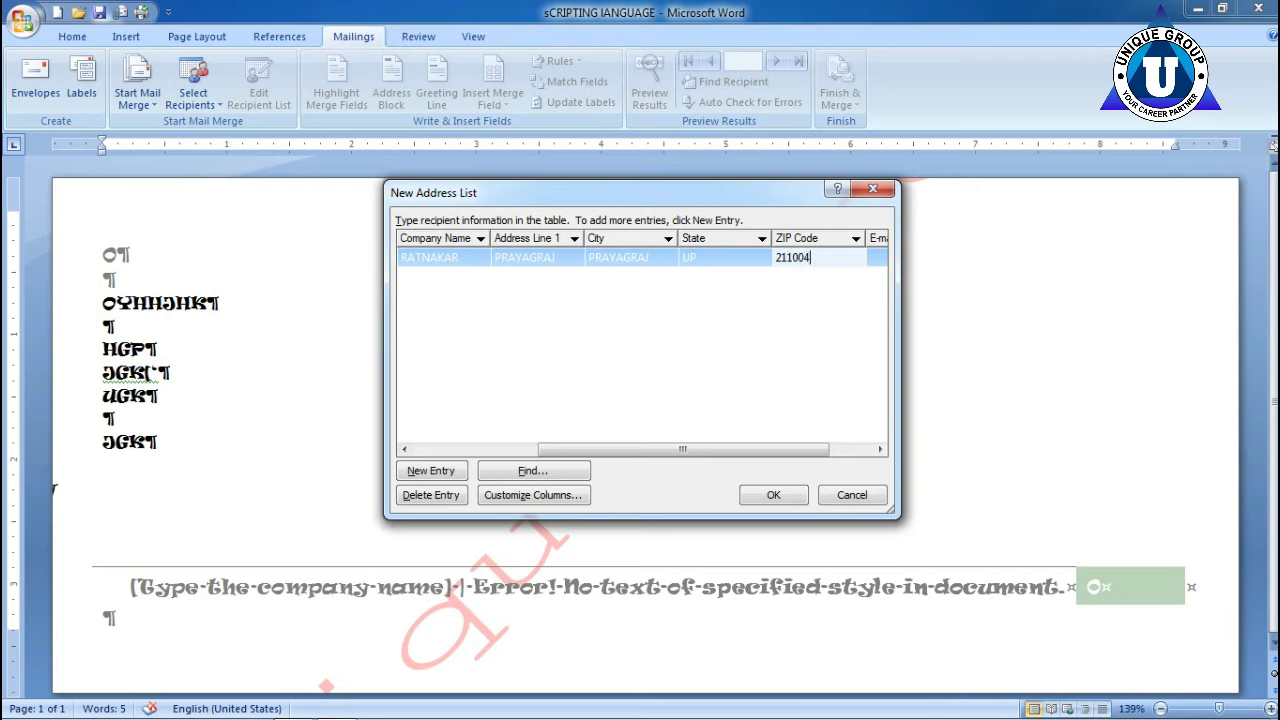
key(Tab)
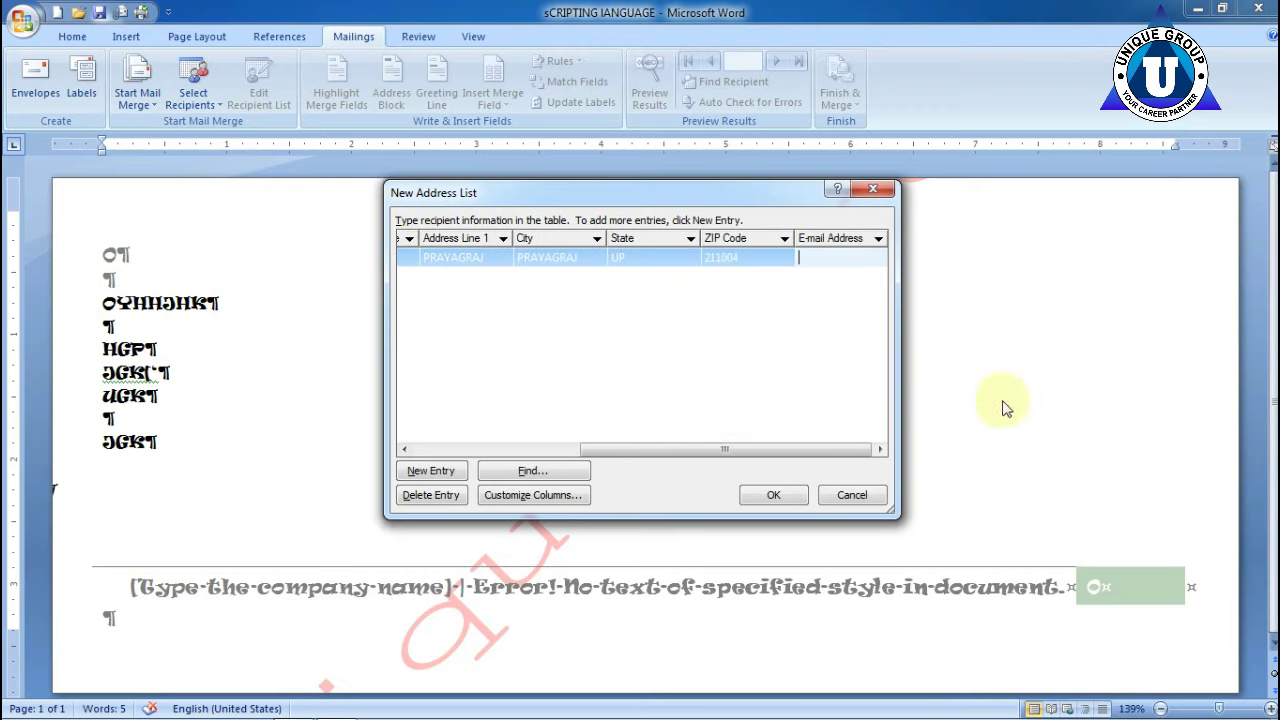
text(UNIQUE)
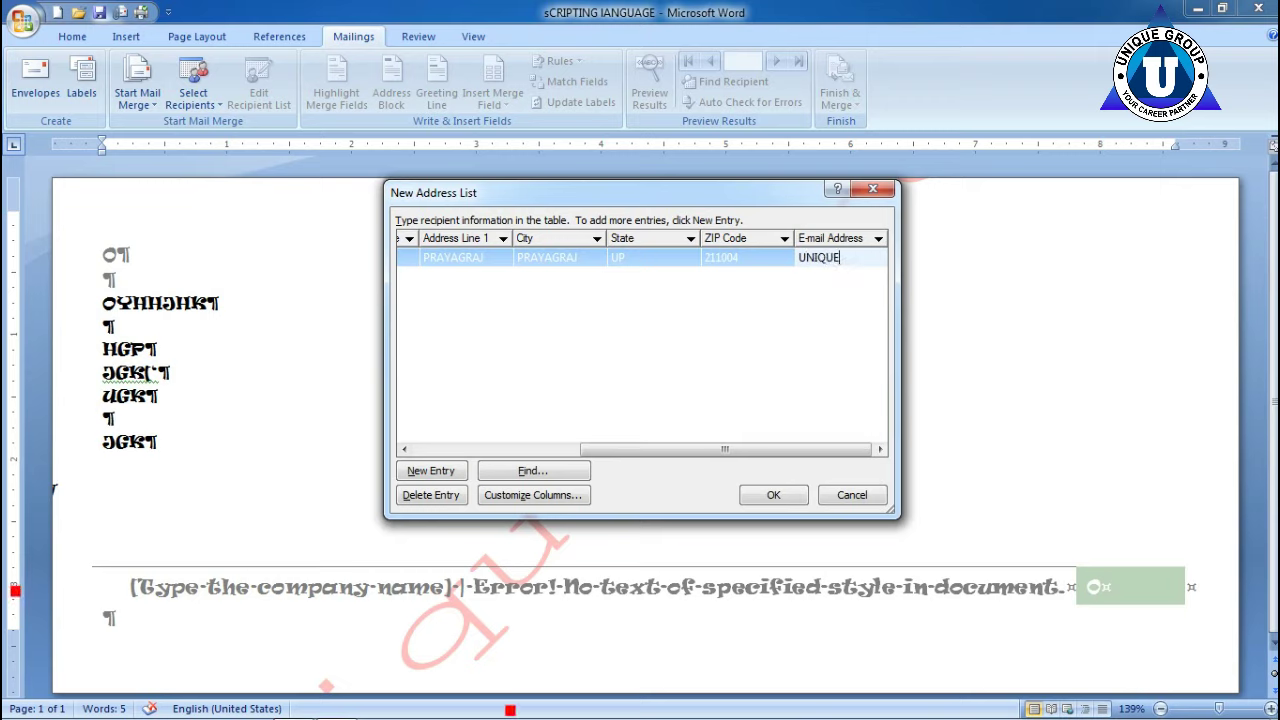
text(G)
key(BackSpace)
key(BackSpace)
key(BackSpace)
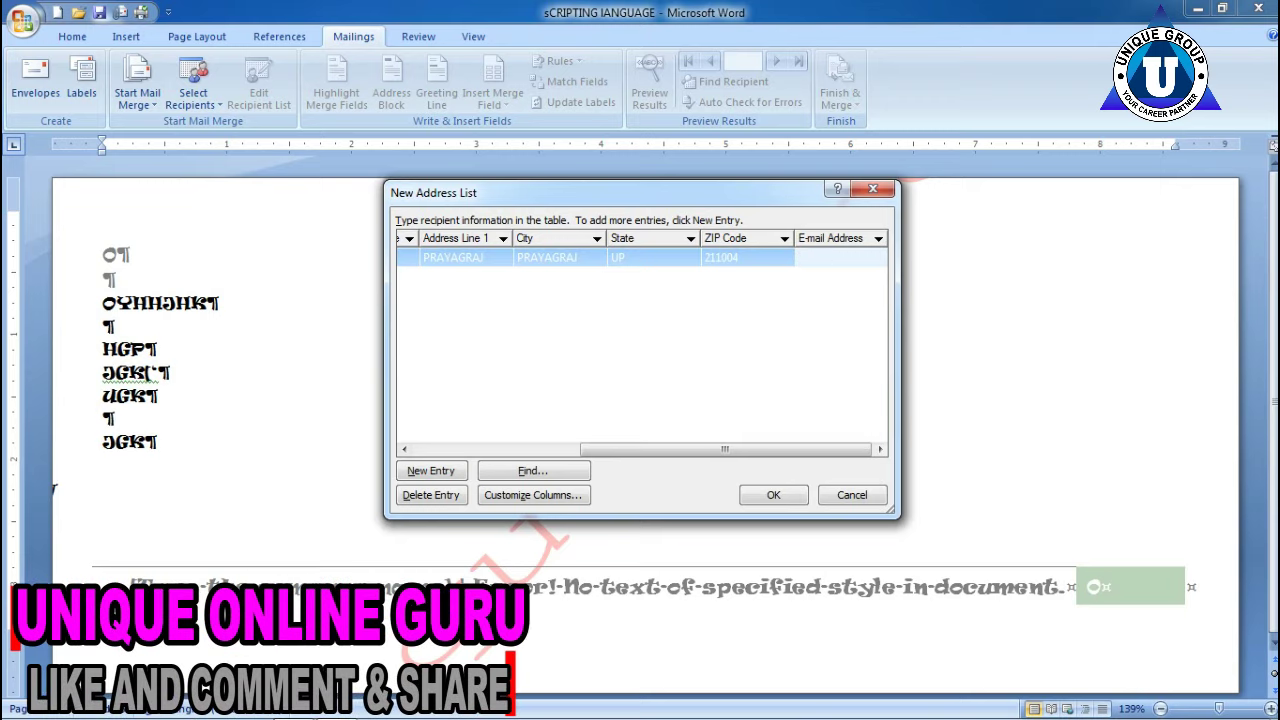
key(BackSpace)
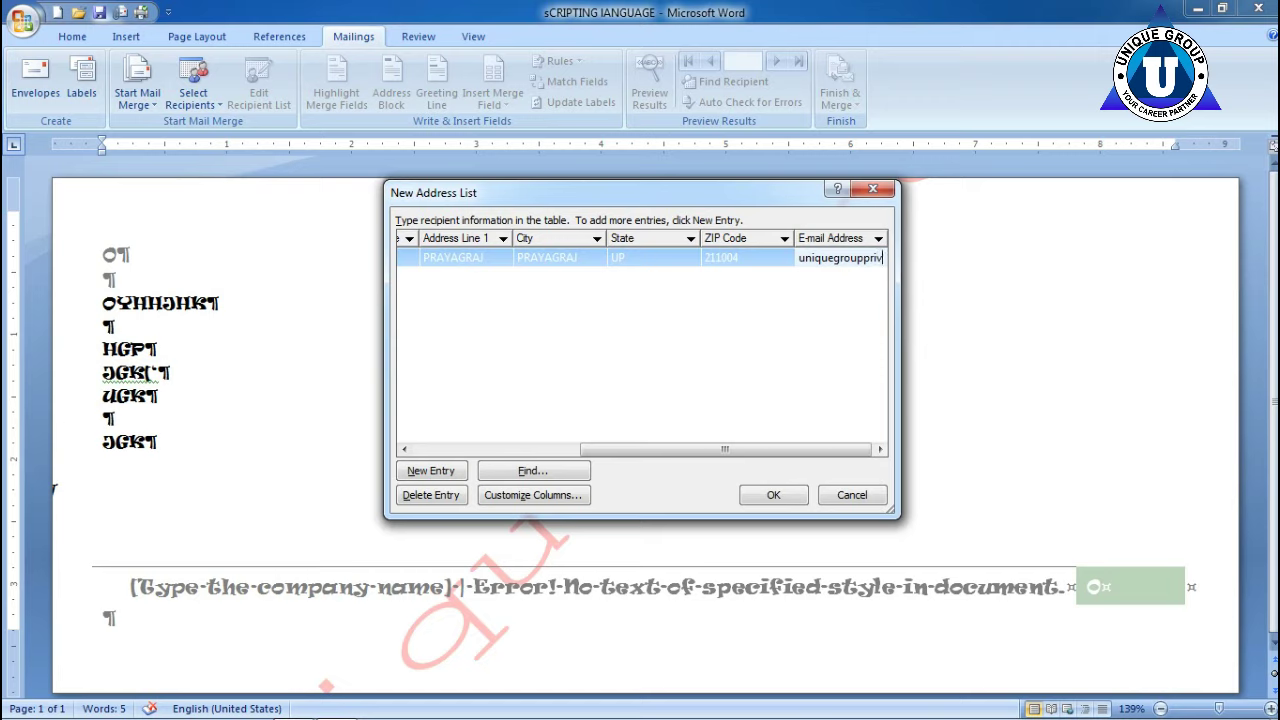
click(735, 452)
Add further recipient entries filled with random sample values
key(Tab)
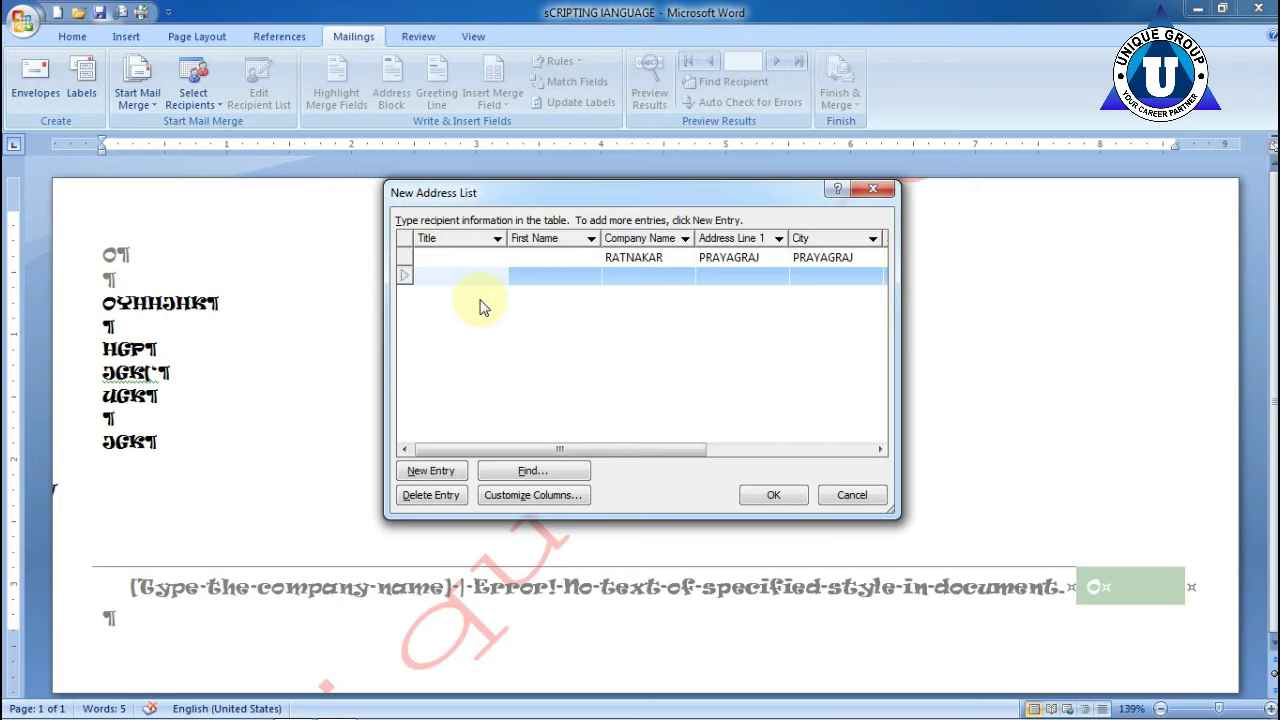
text(alsdkjflkaJKSLG)
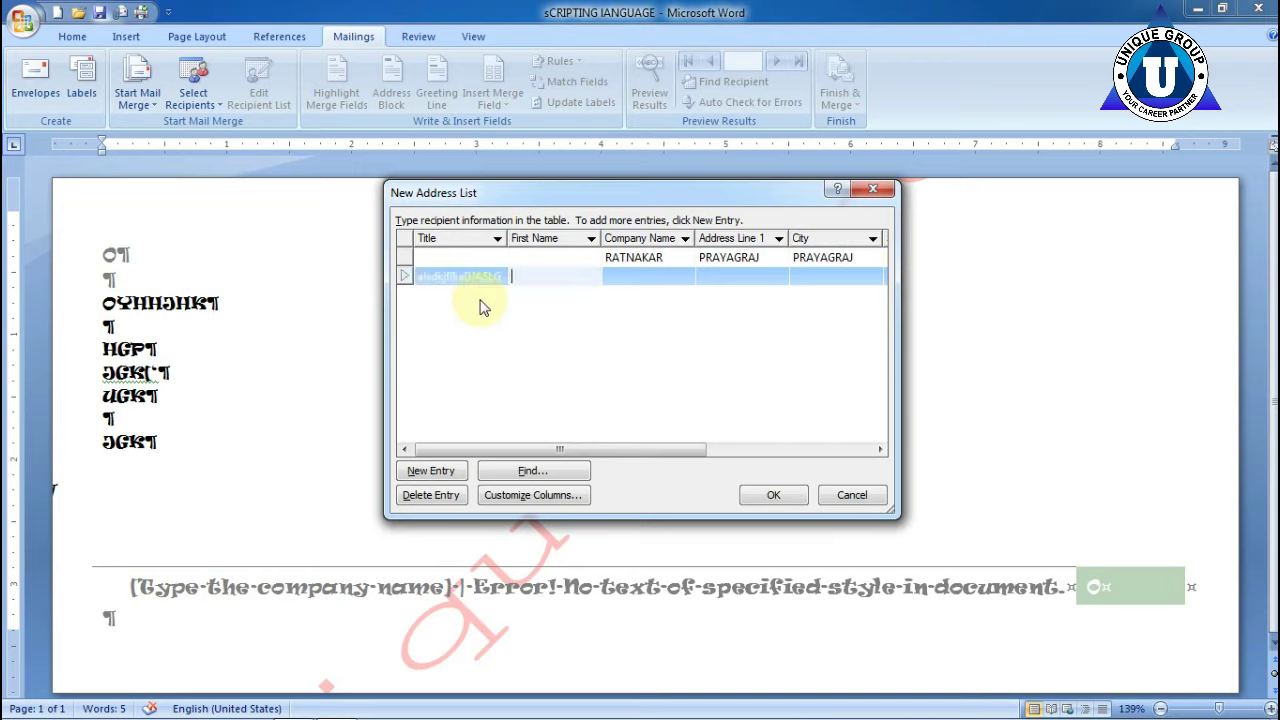
key(Tab)
key(Tab)
text(54)
key(Tab)
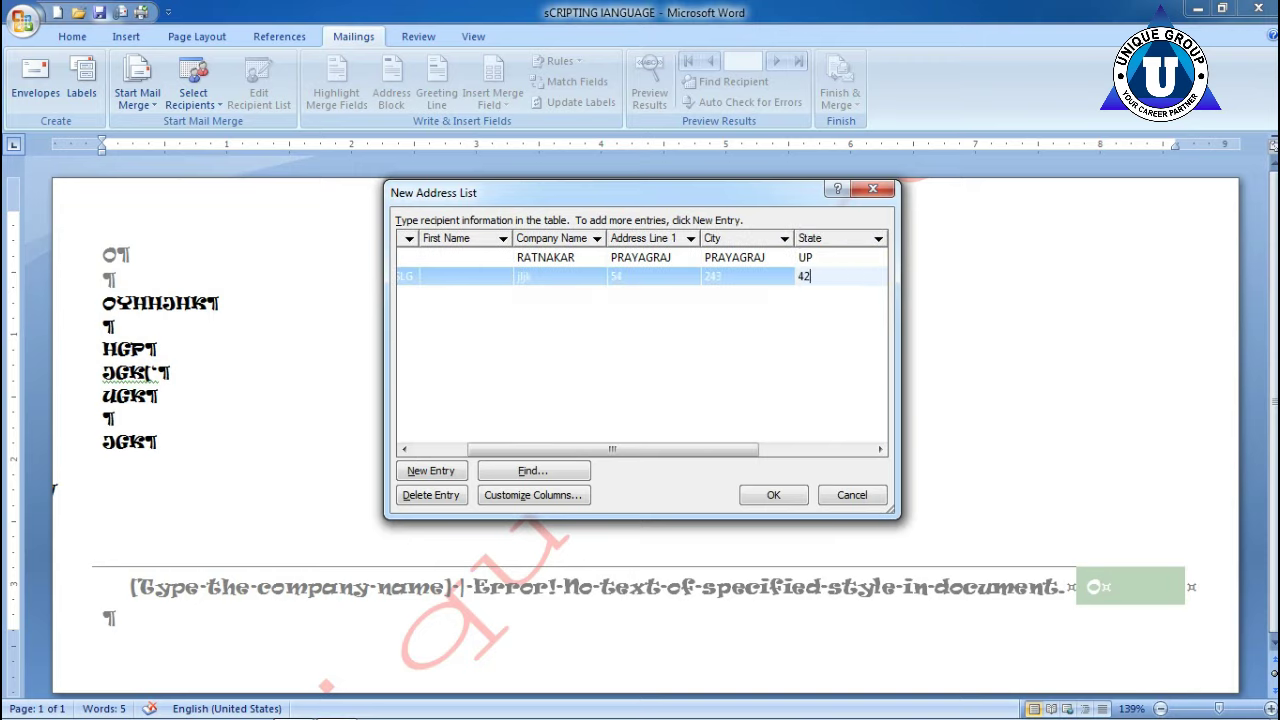
text(243	421	341	5)
key(Tab)
key(Tab)
key(Tab)
text(313	44	4	646	)
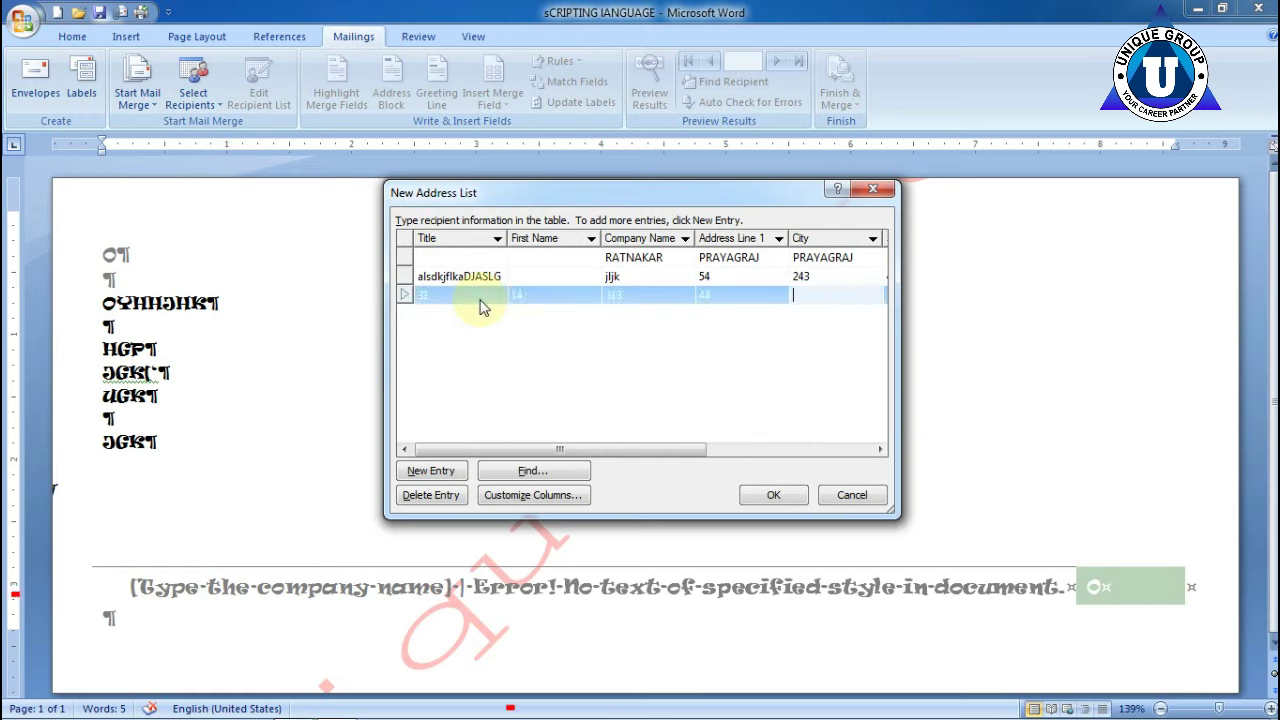
text(4)
key(Tab)
key(Tab)
key(Tab)
text(4	464	64	64	646	)
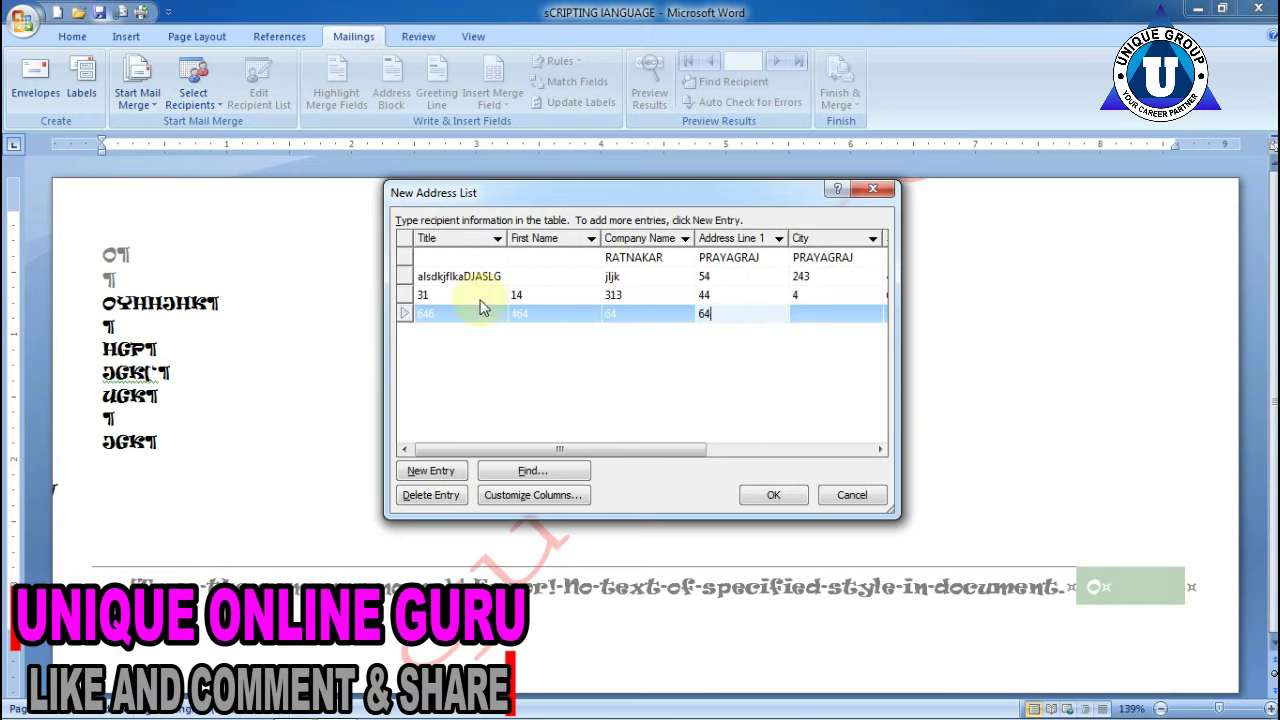
text(464)
key(Tab)
key(Tab)
text(646	464	)
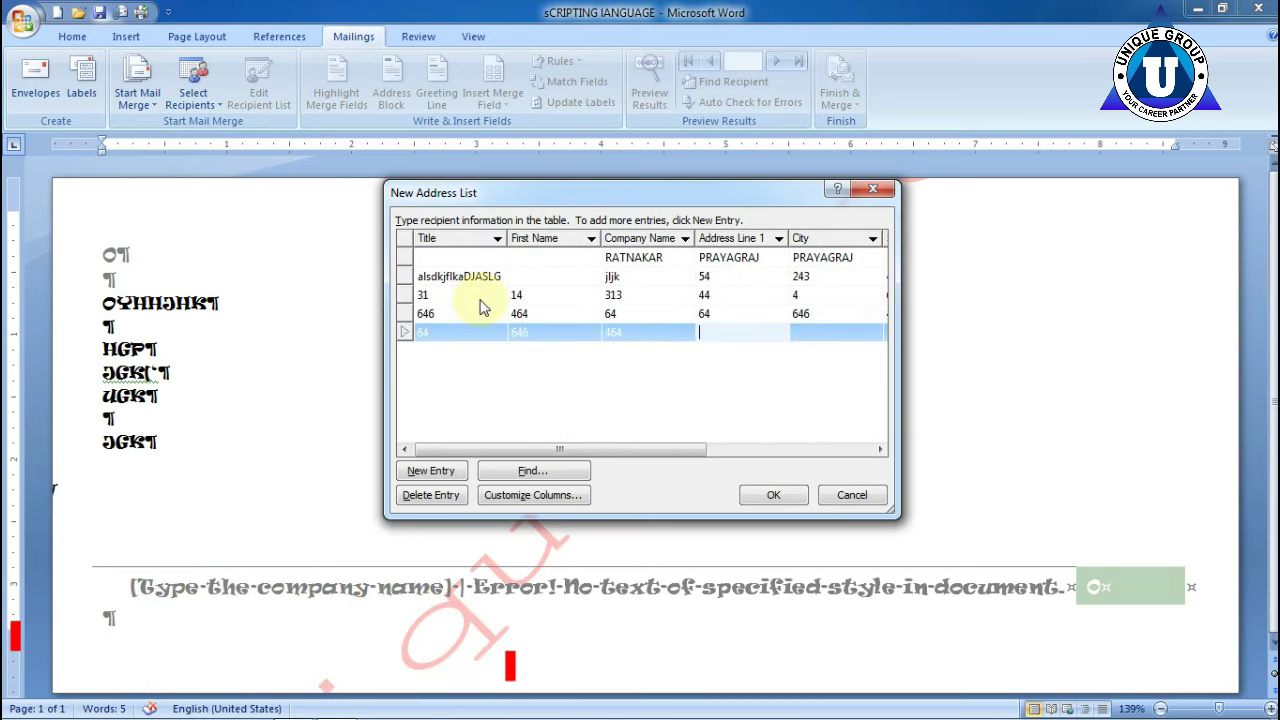
text(4	64	64)
key(Tab)
key(Tab)
key(Tab)
text(64	64	646	)
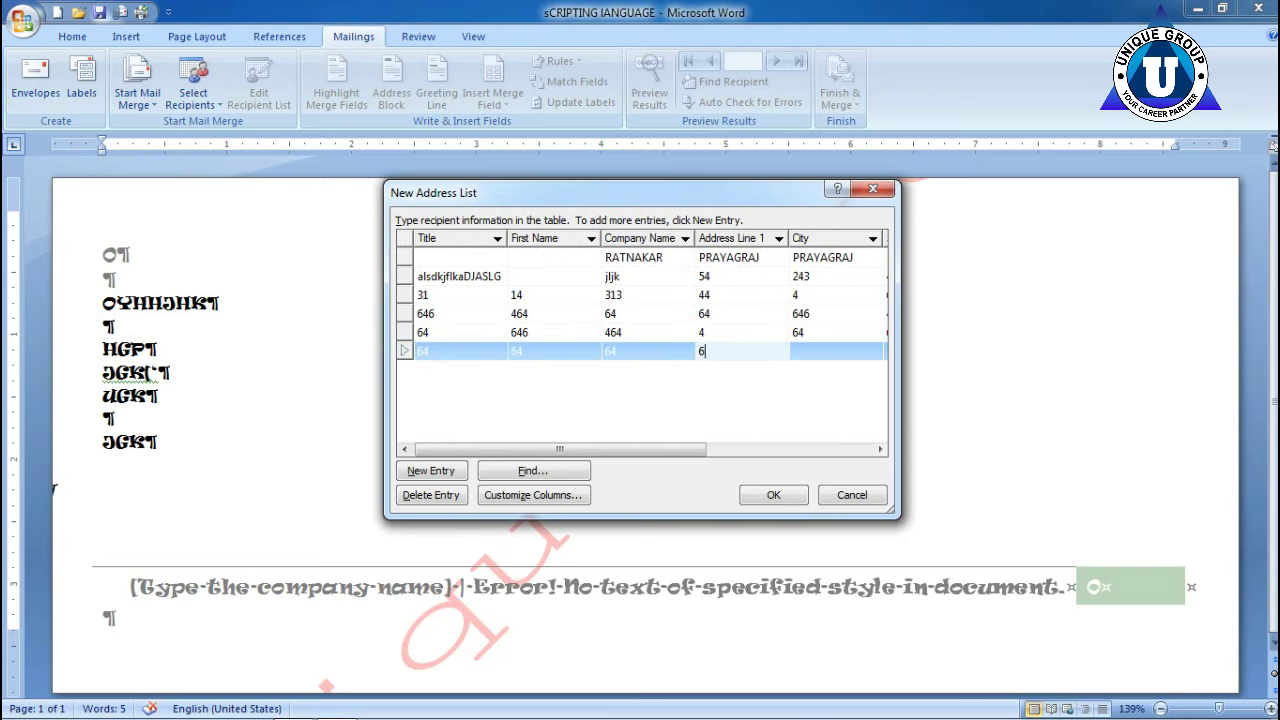
text(46	46)
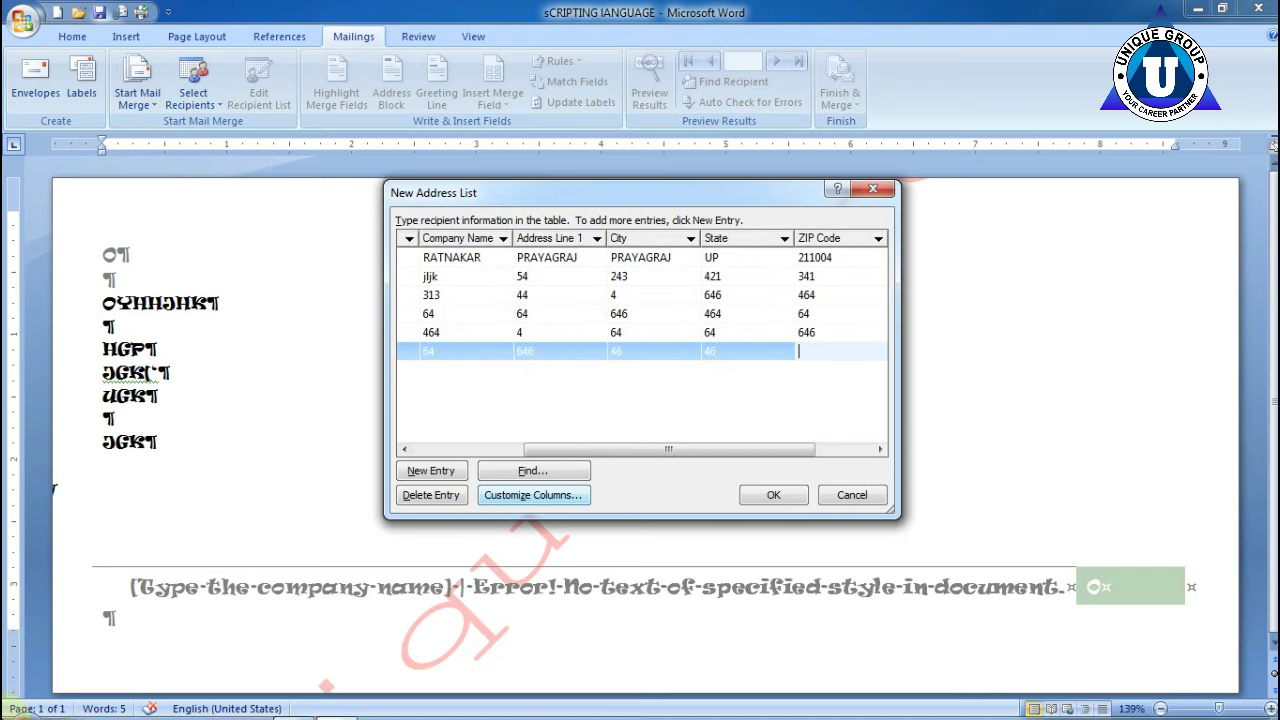
Save the new address list to the Desktop under the name 159
click(775, 494)
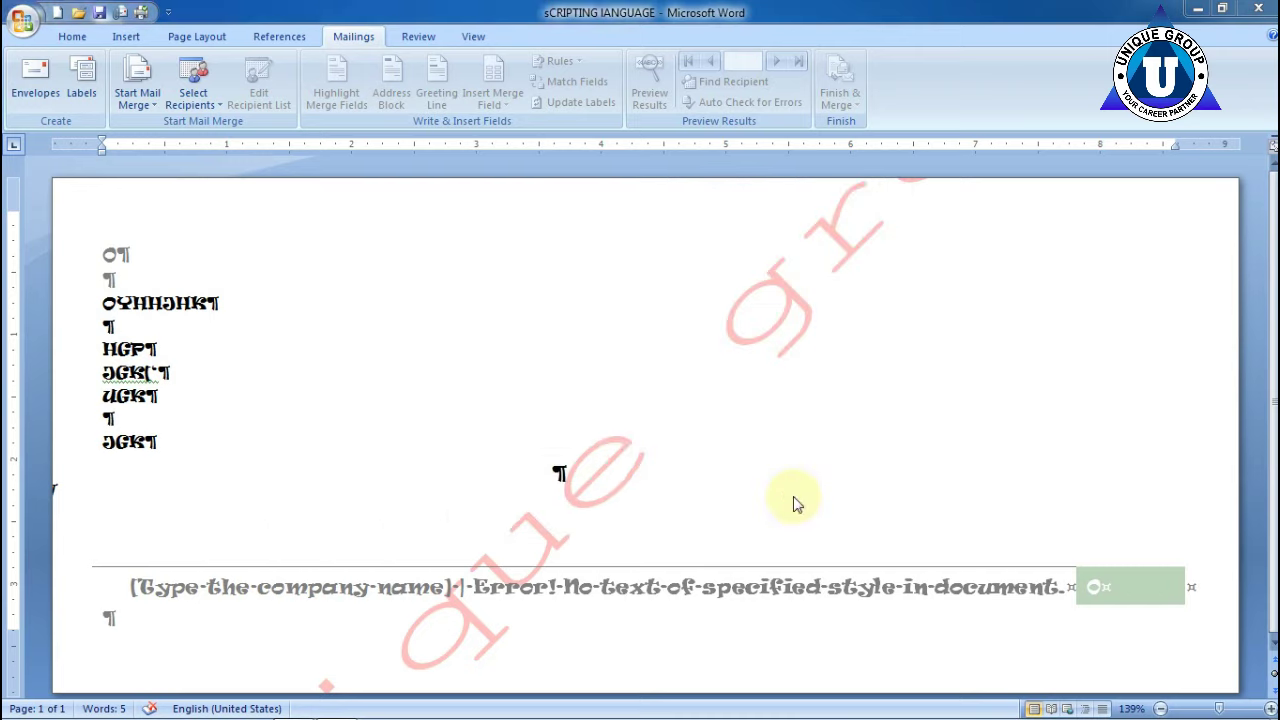
mouse_move(84, 187)
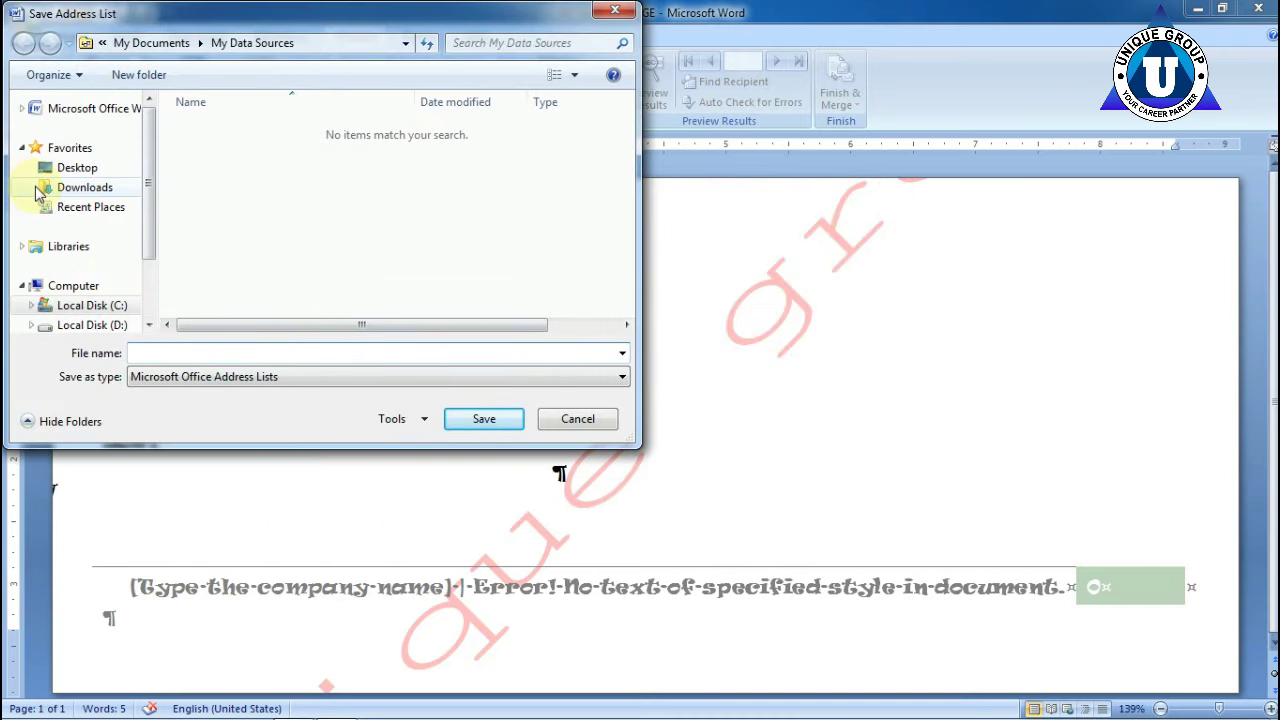
click(70, 167)
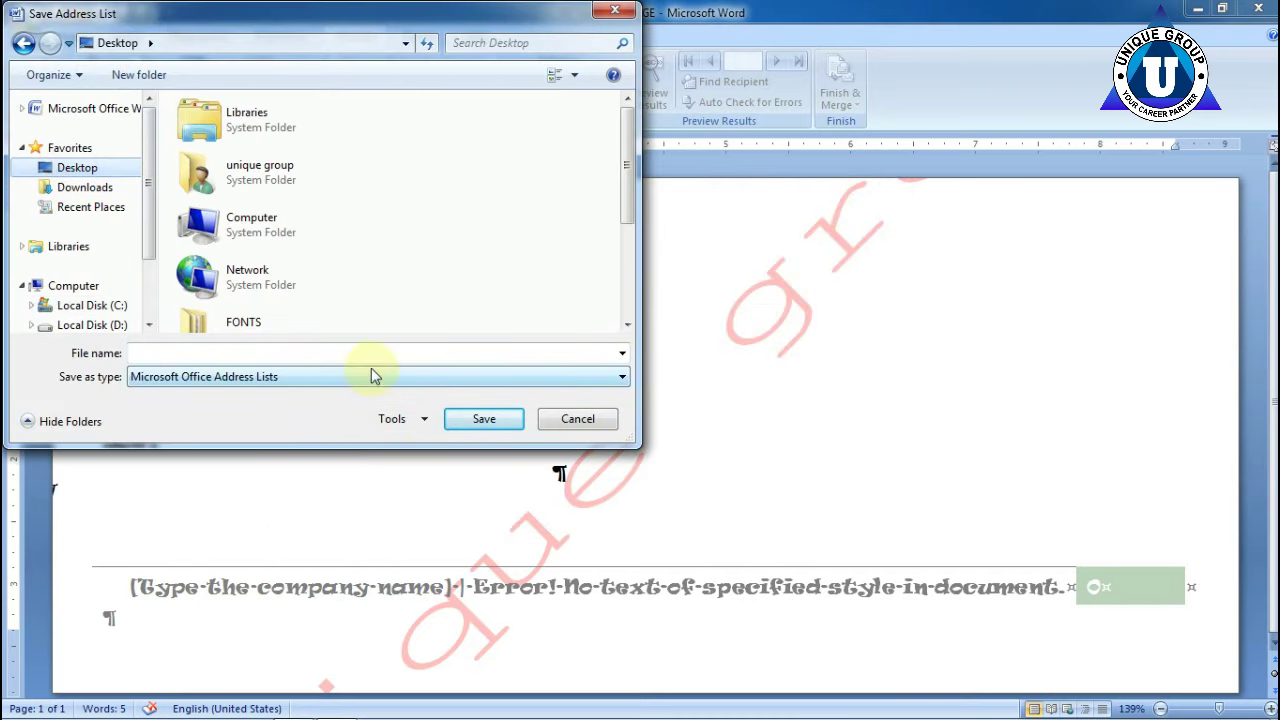
click(368, 350)
text(159*)
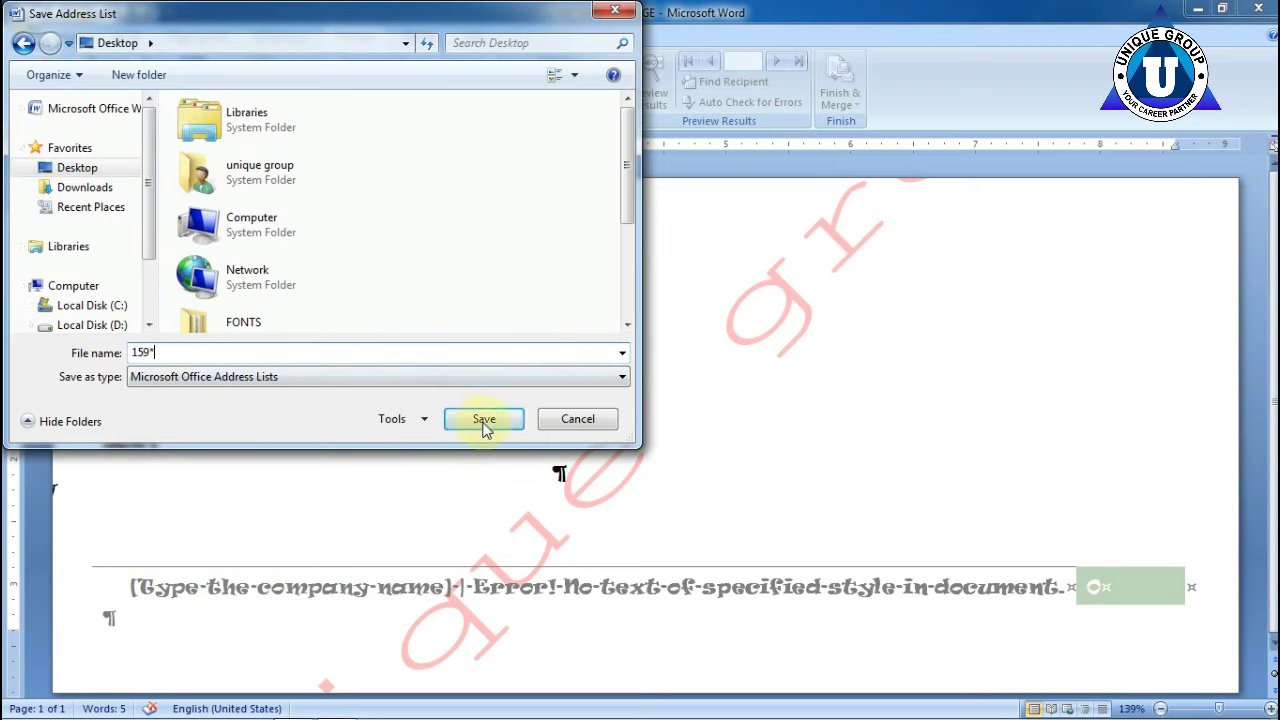
click(482, 418)
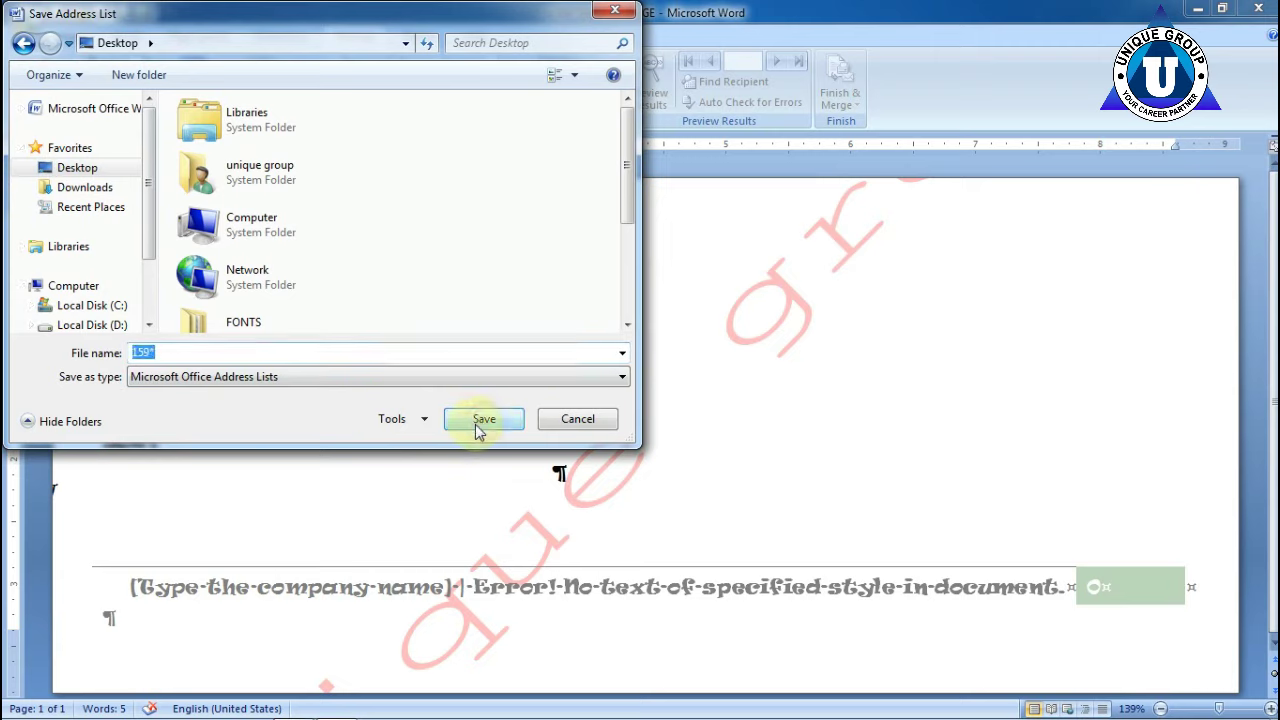
click(277, 355)
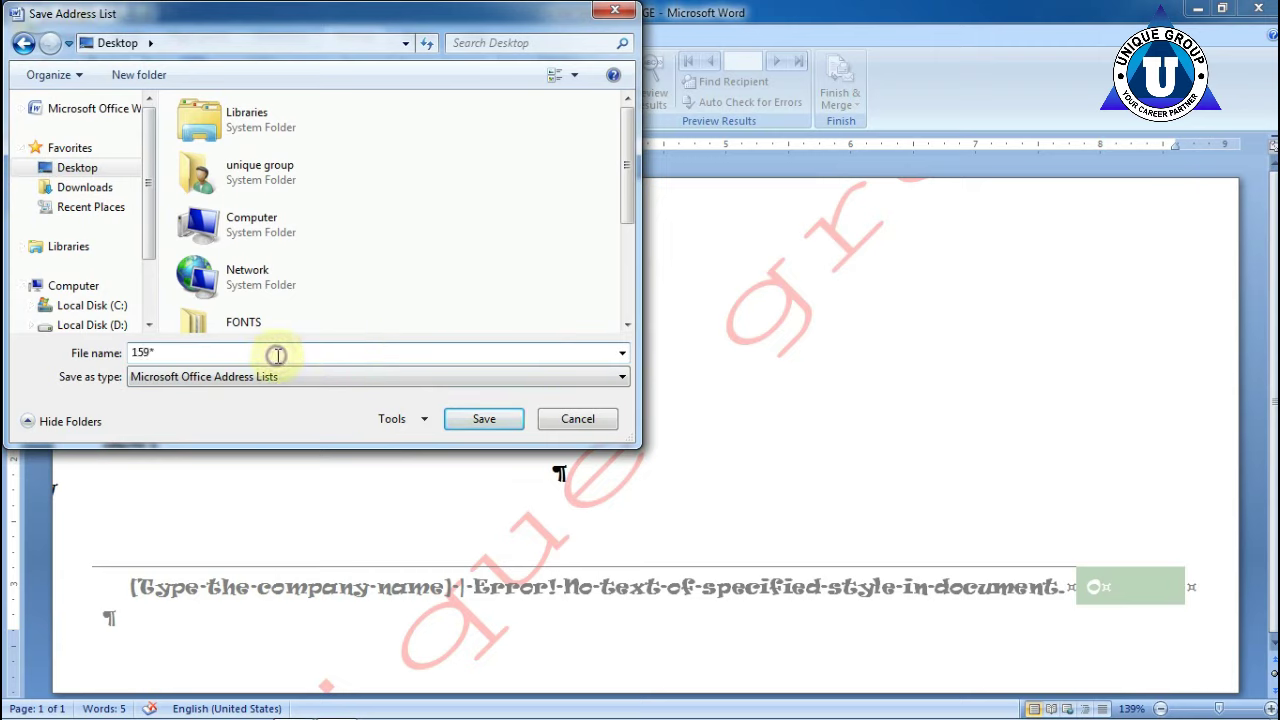
key(Return)
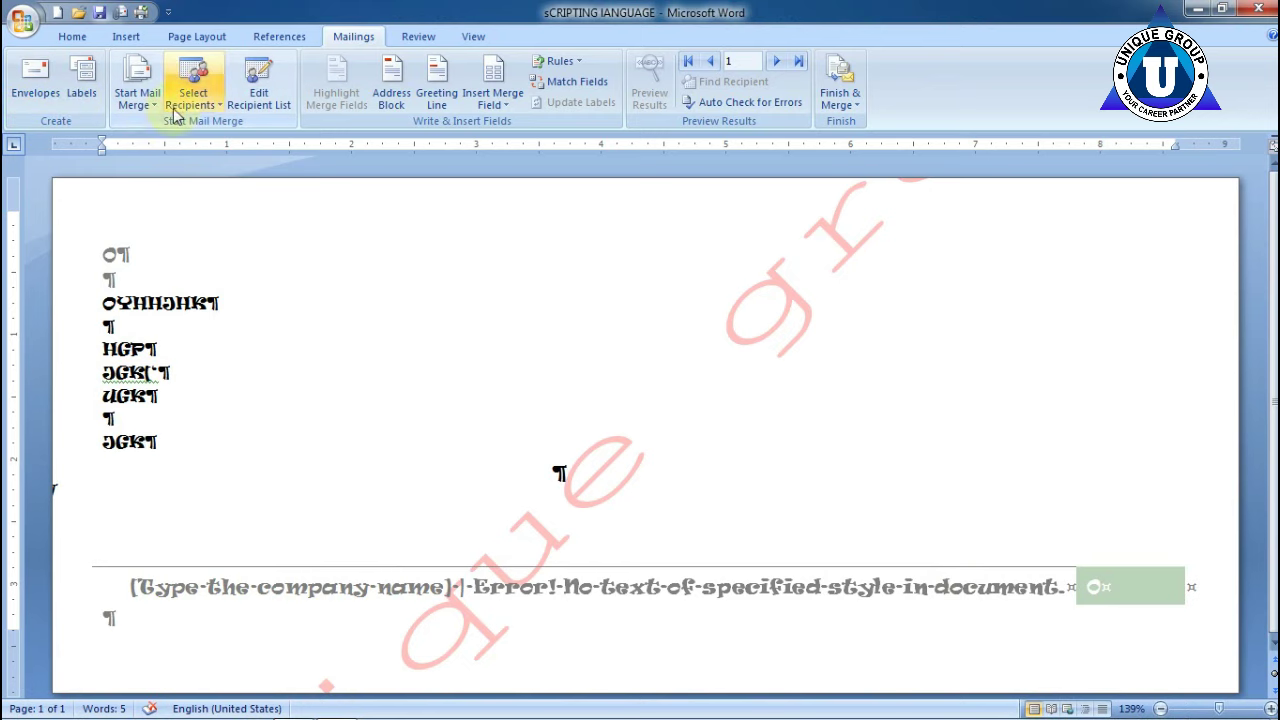
Review the 159.mdb recipients' sort, filter and duplicate checks without changes, then close it
click(265, 100)
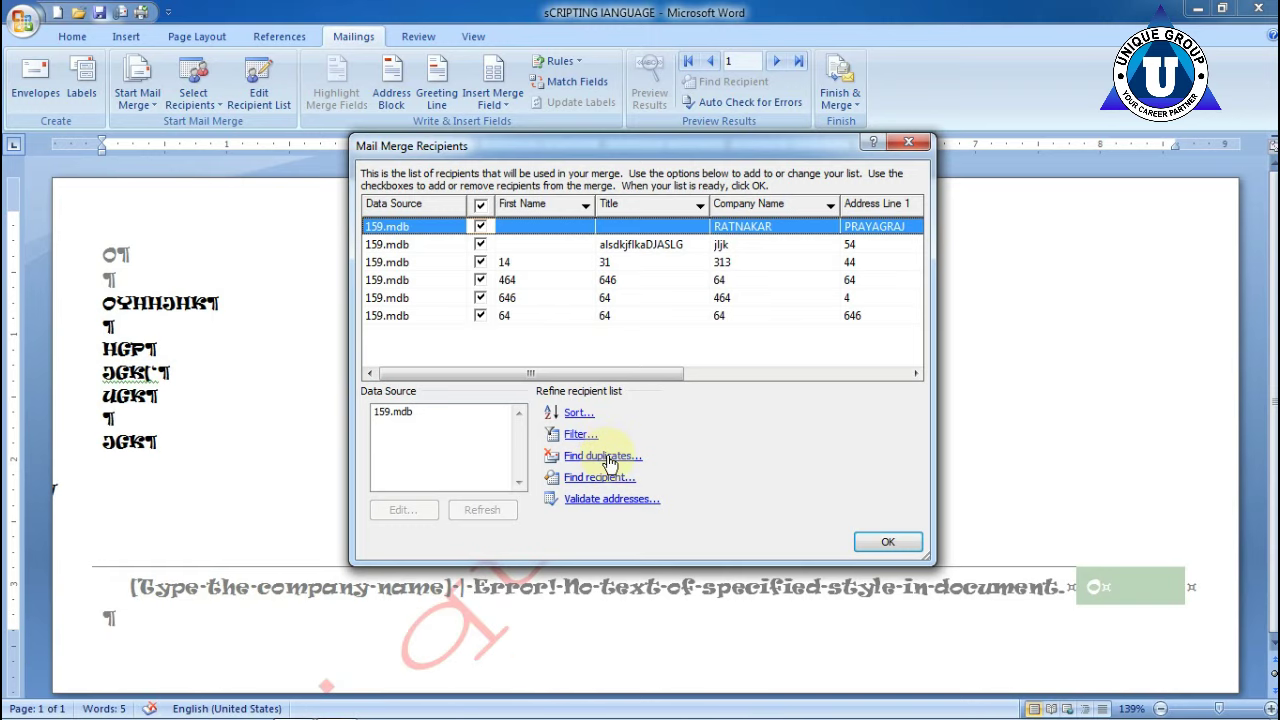
click(576, 413)
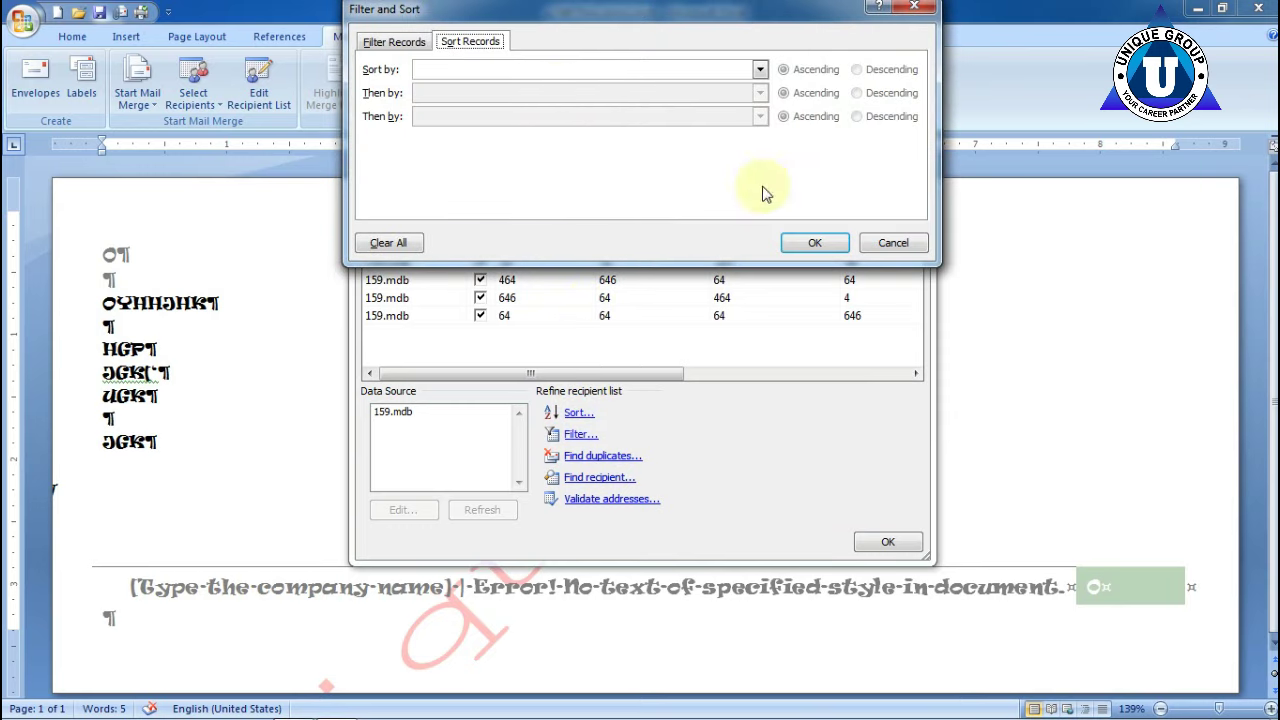
click(815, 242)
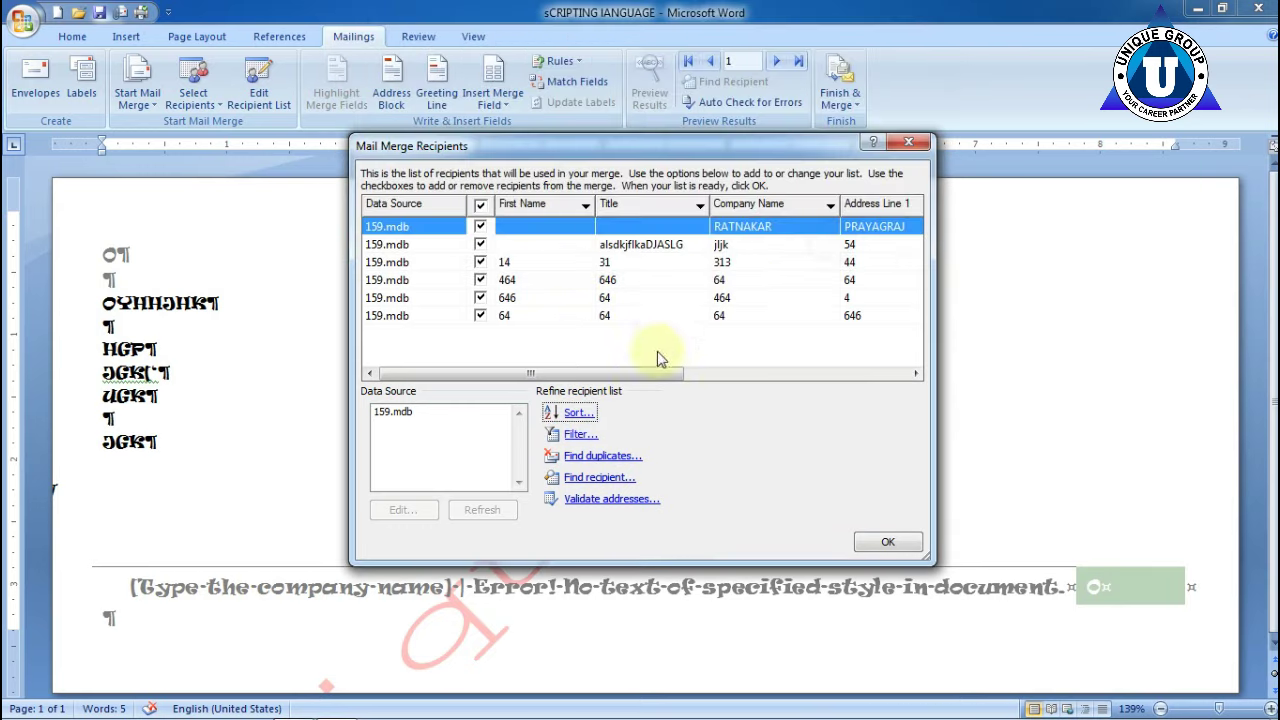
click(580, 435)
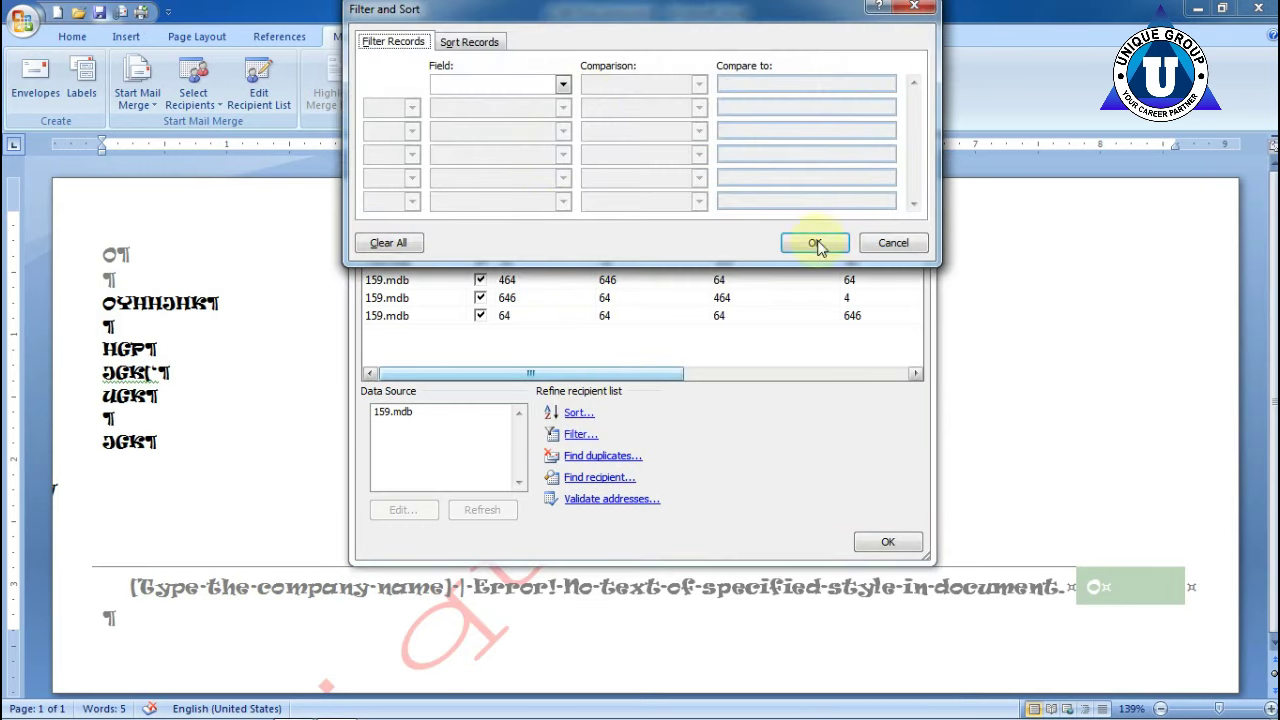
click(843, 252)
click(605, 456)
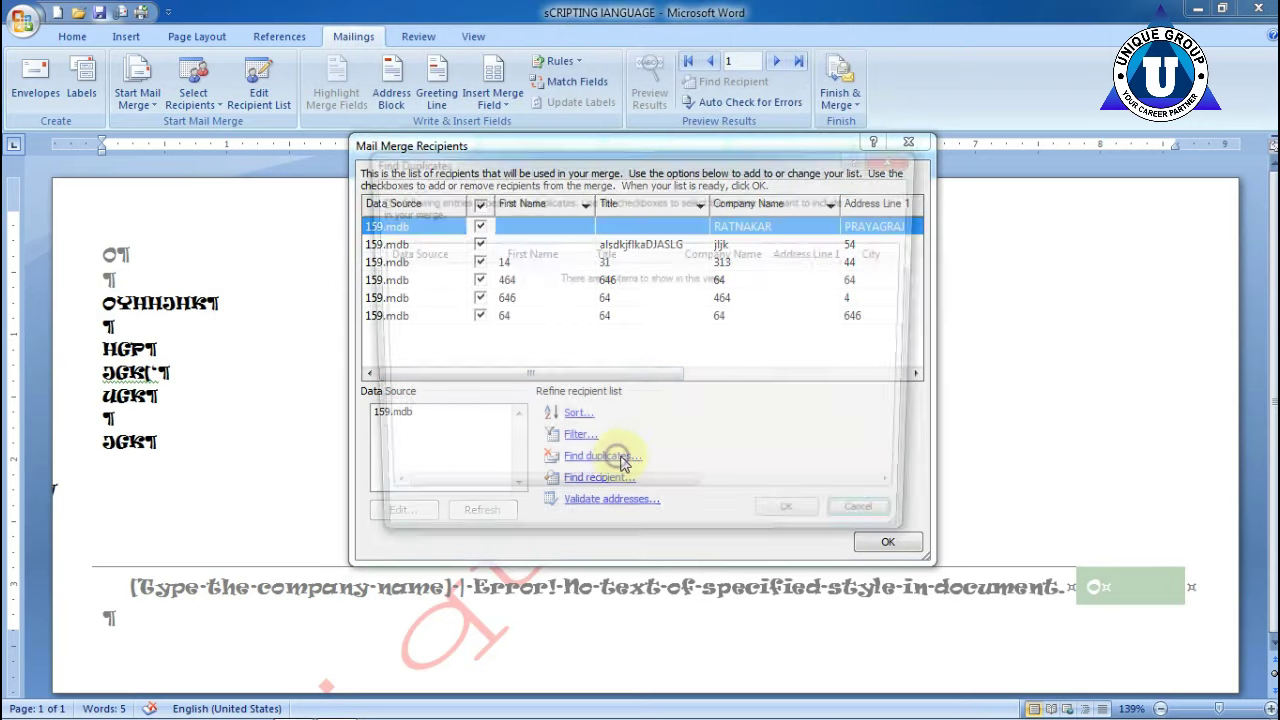
click(799, 526)
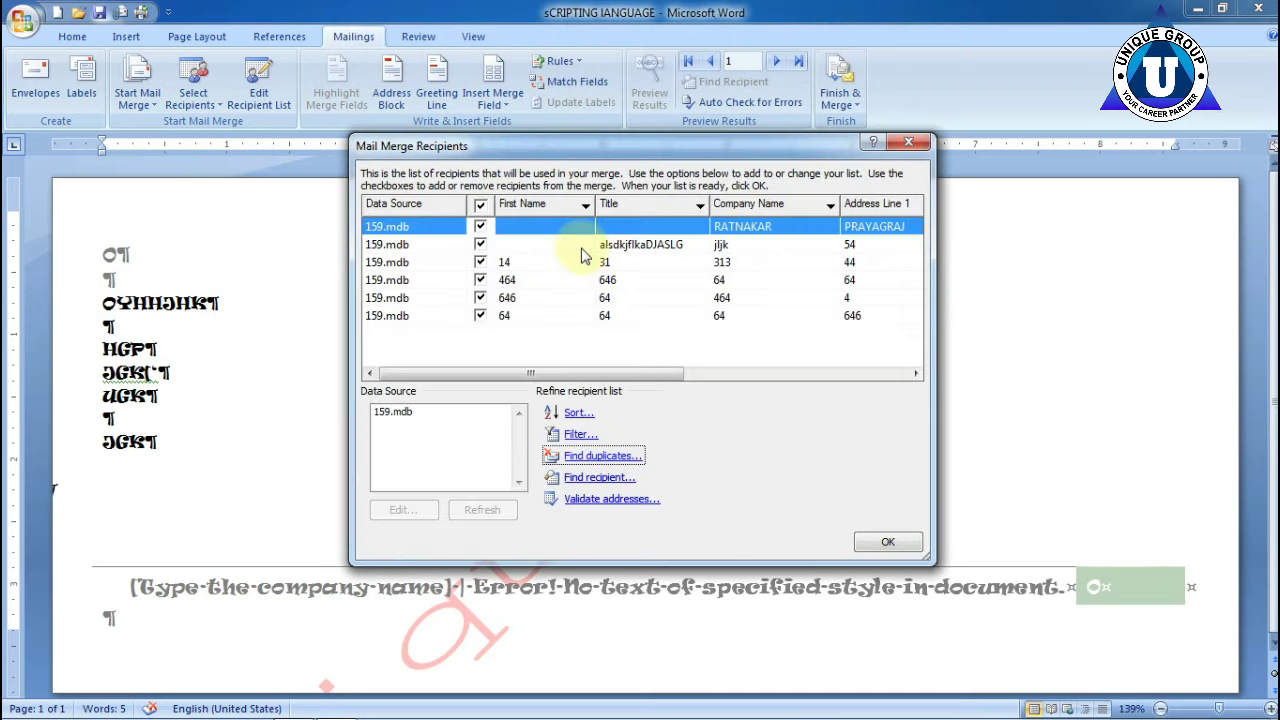
click(908, 142)
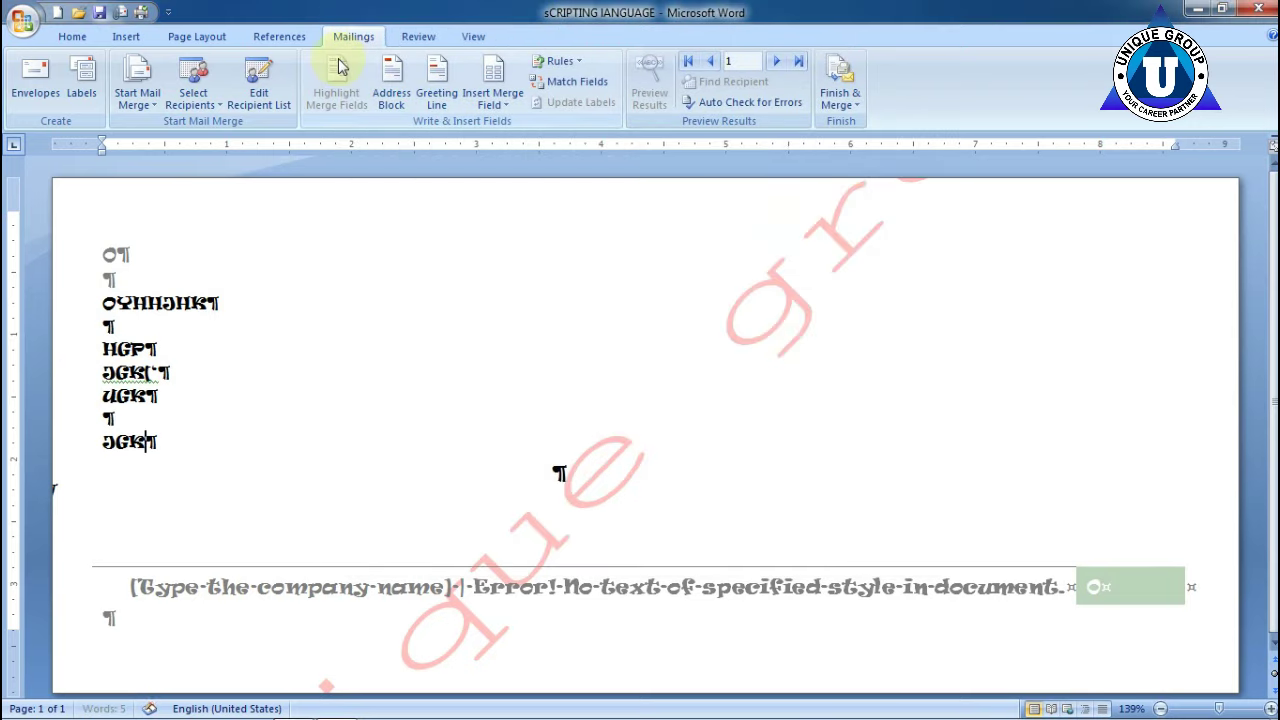
click(275, 108)
click(908, 142)
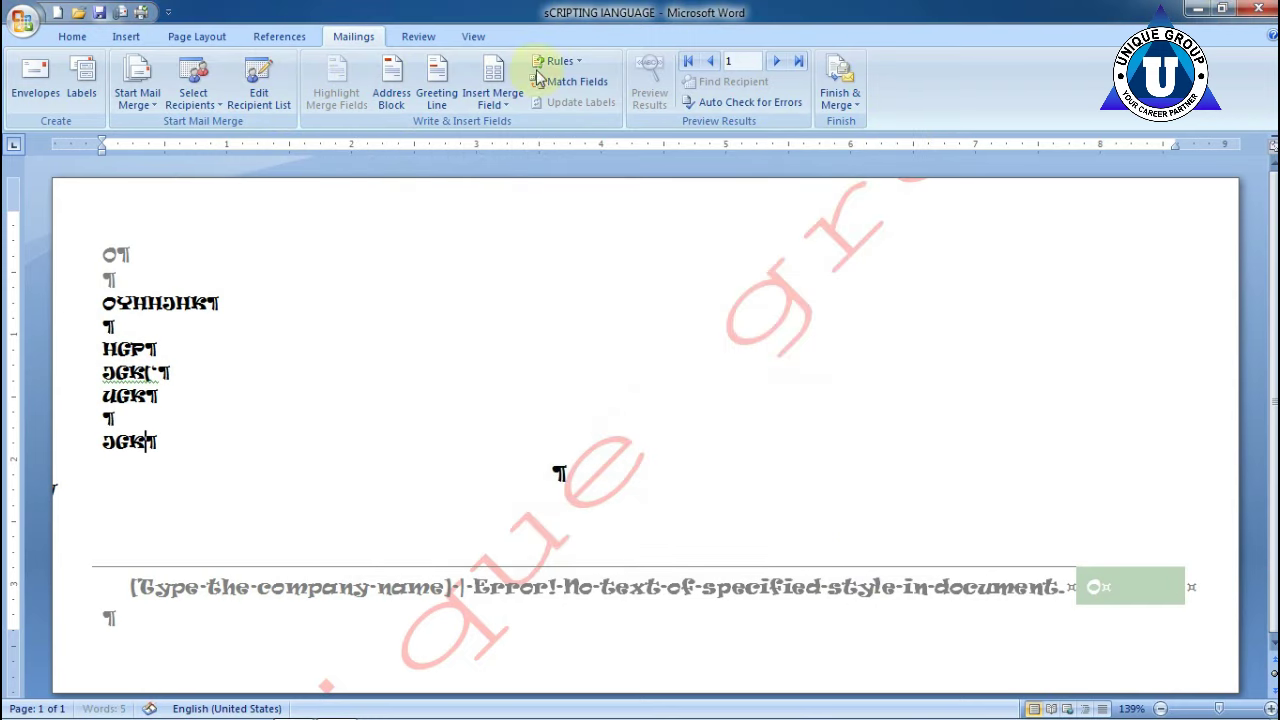
click(400, 79)
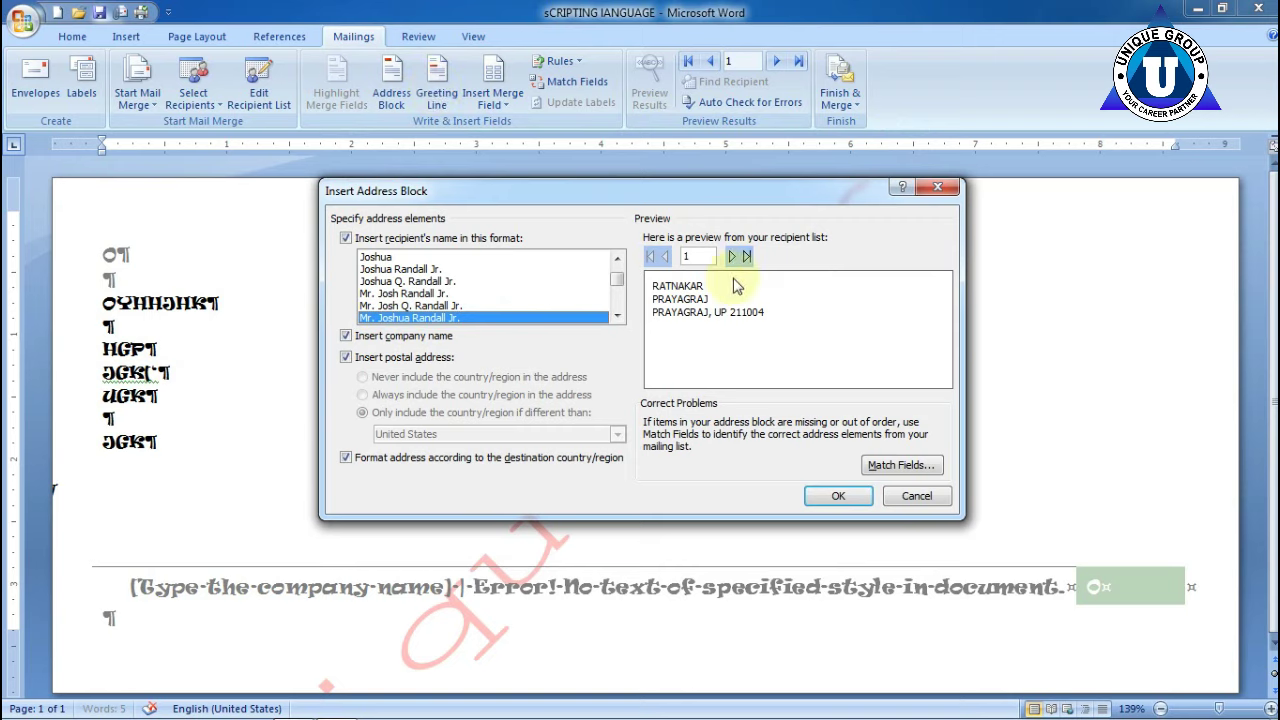
click(938, 189)
click(35, 78)
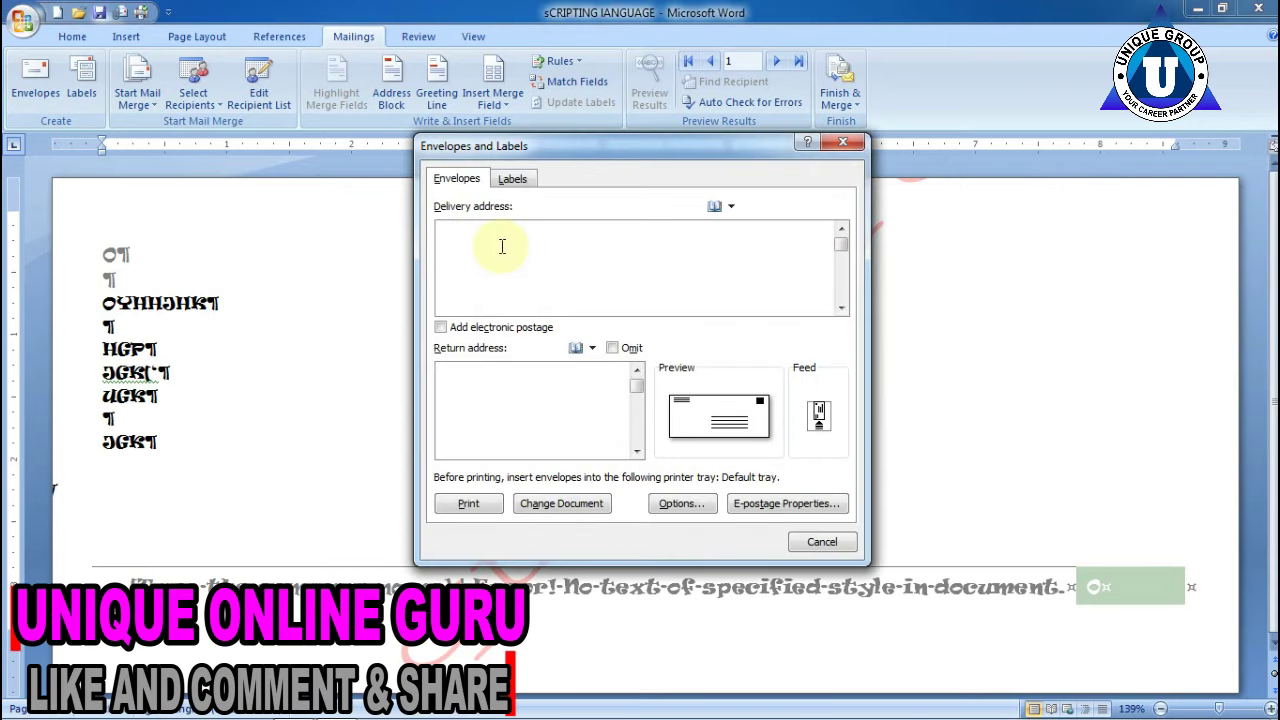
click(502, 365)
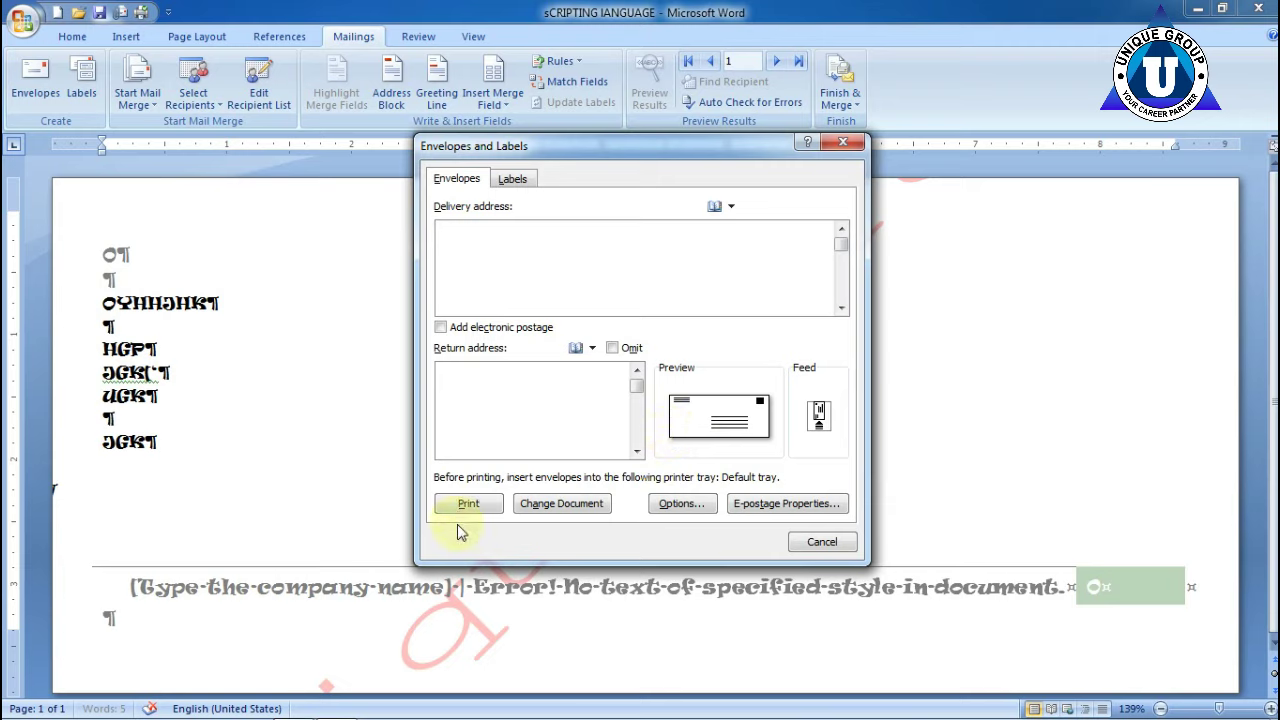
click(843, 143)
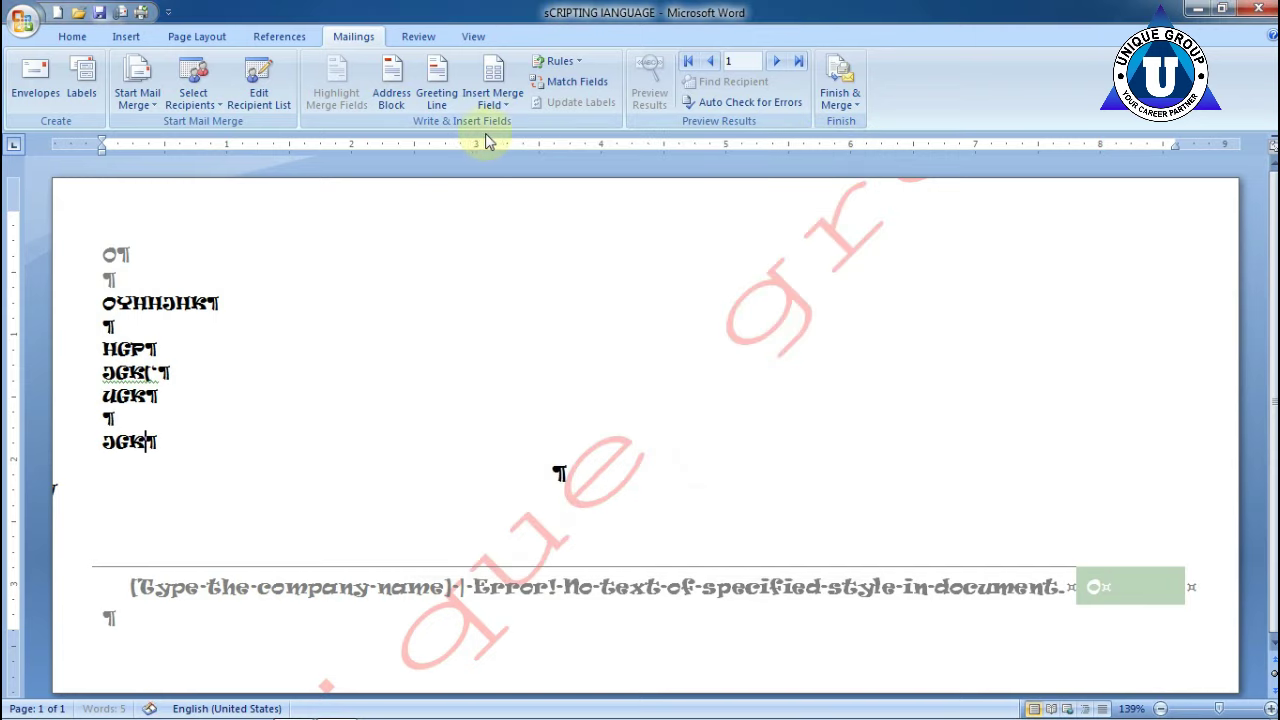
Glance at Greeting Line, then insert the «First_Name» merge field after JGK
click(440, 104)
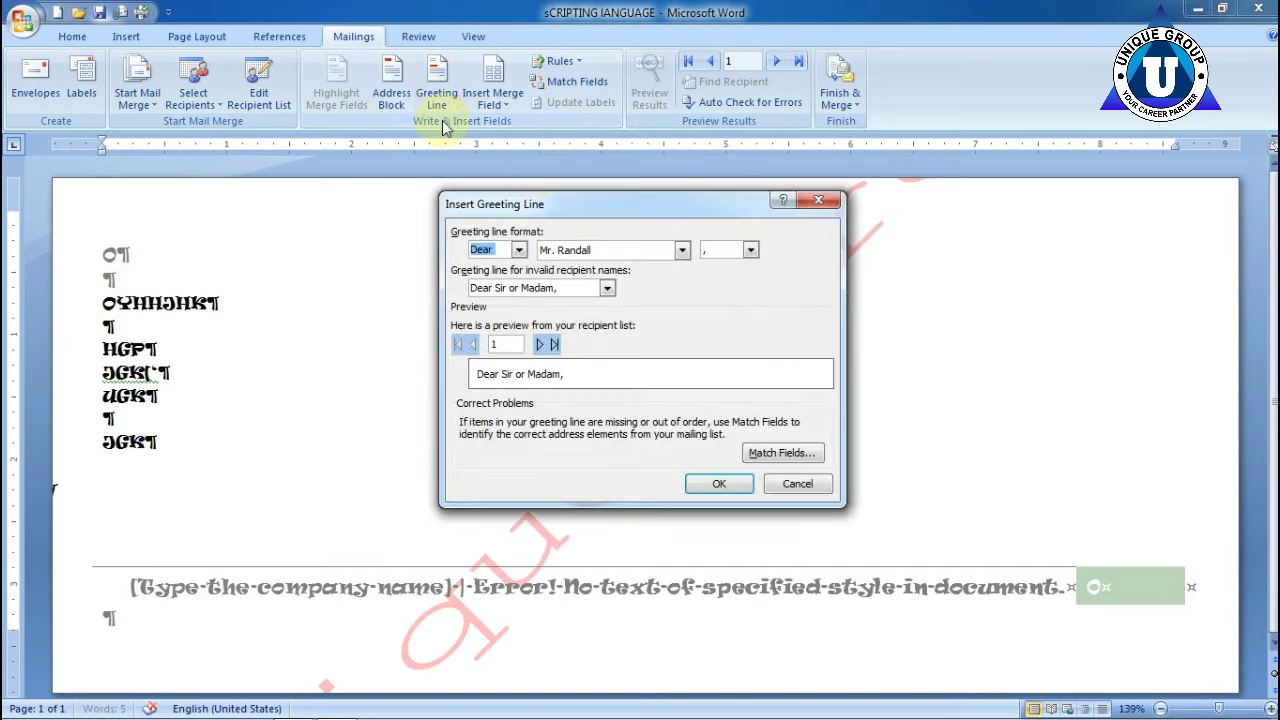
click(818, 200)
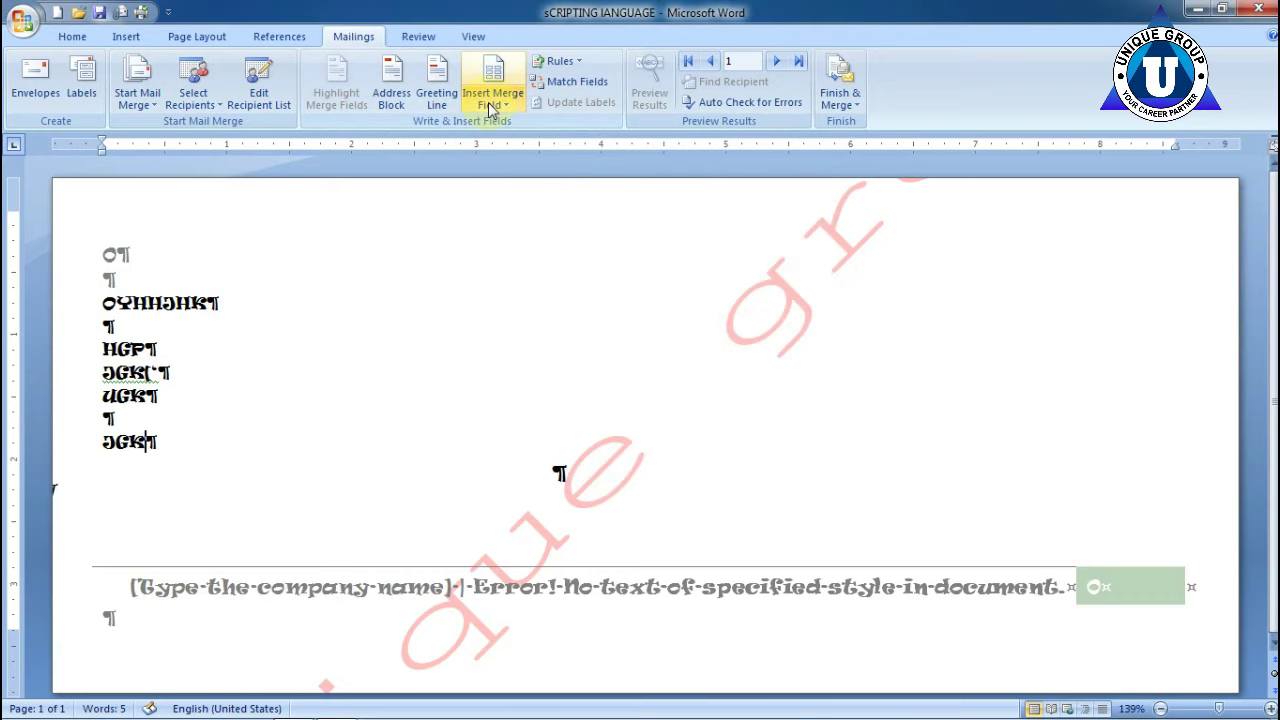
click(492, 106)
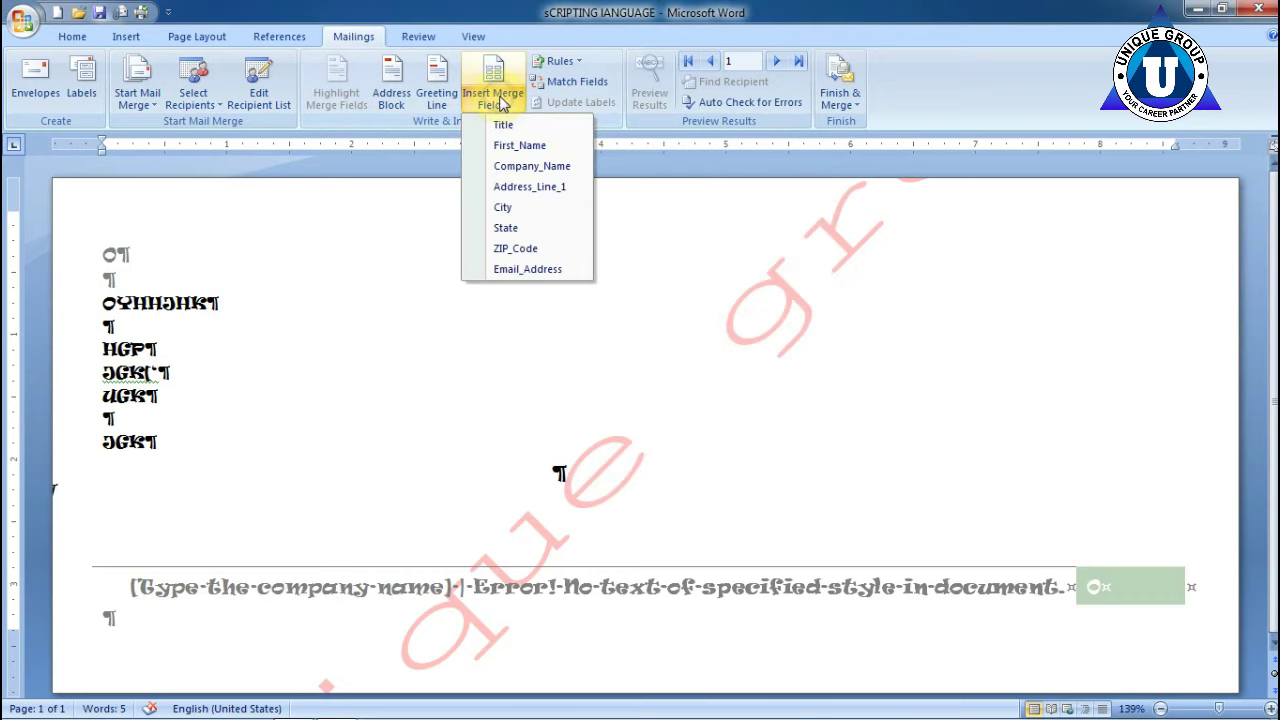
click(510, 148)
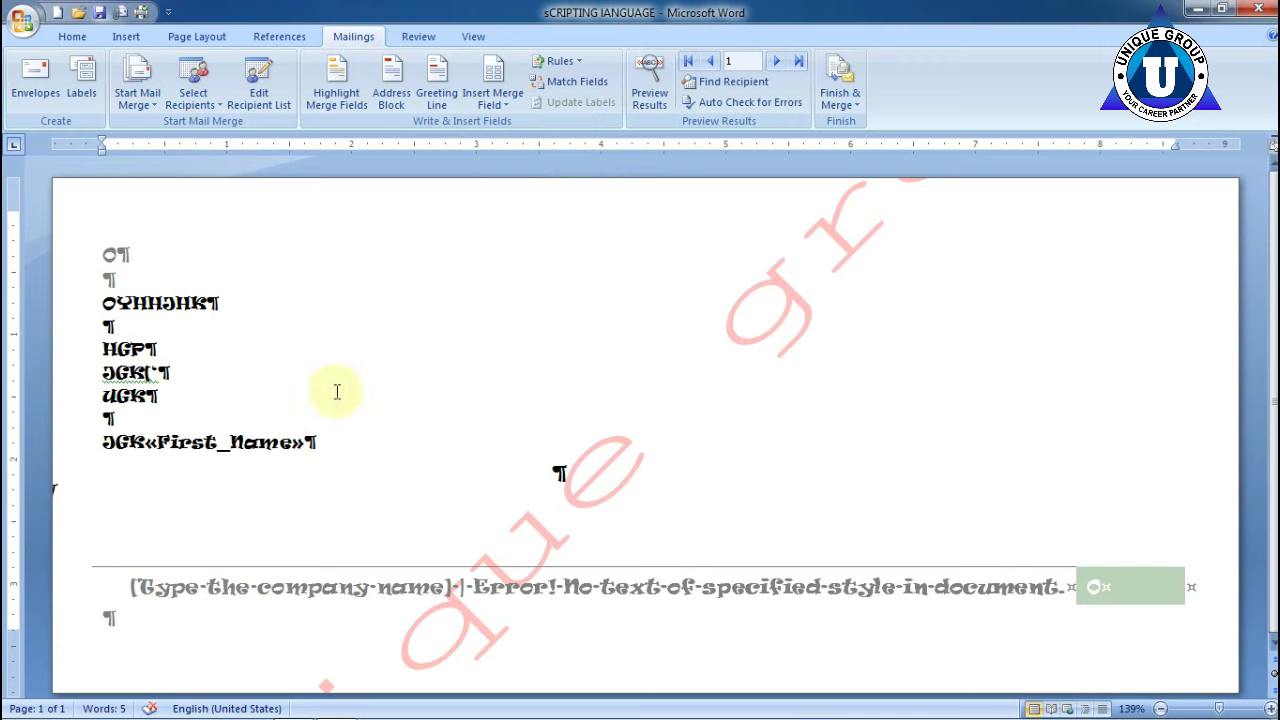
Insert the «Address_Line_1» merge field after «First_Name»
click(576, 82)
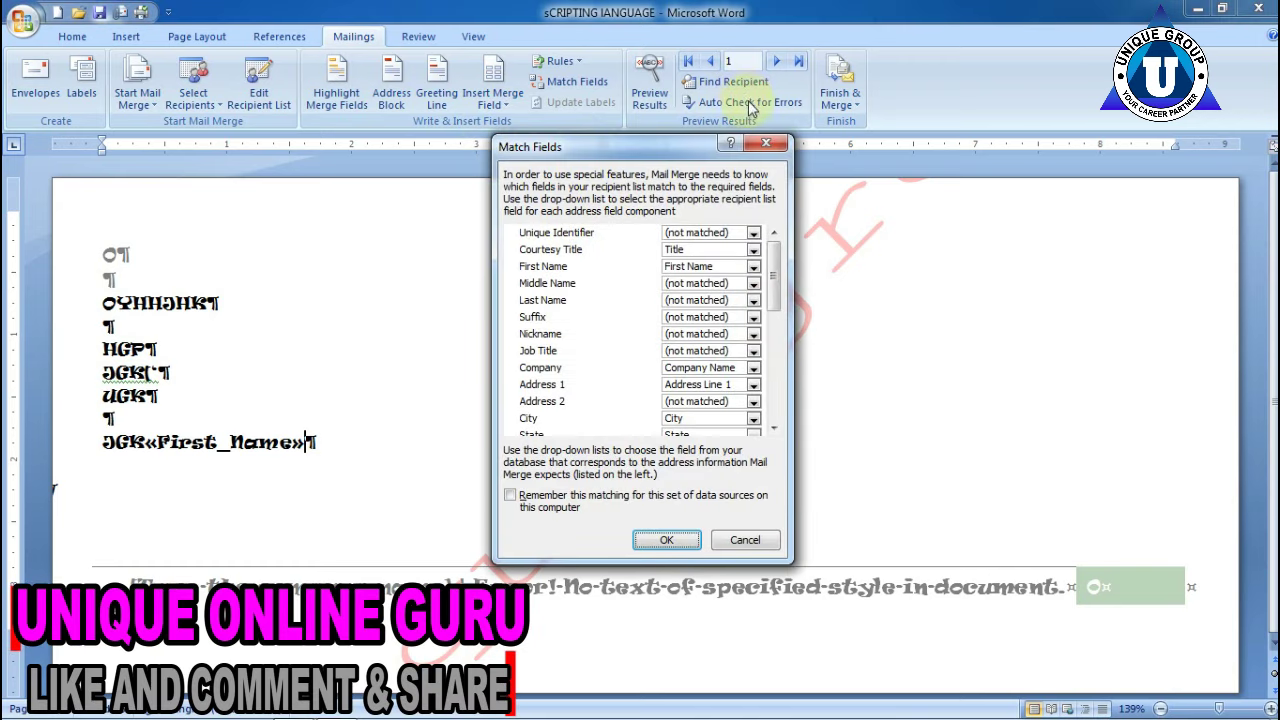
click(766, 143)
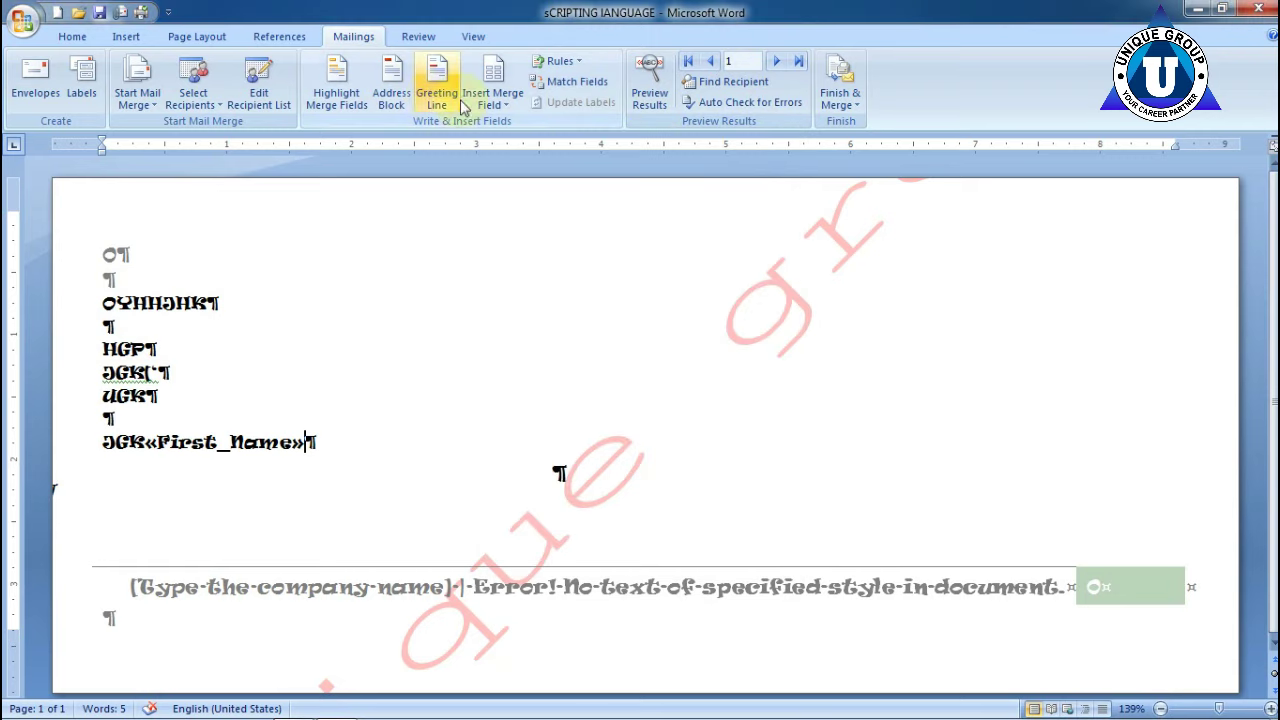
click(490, 98)
click(535, 188)
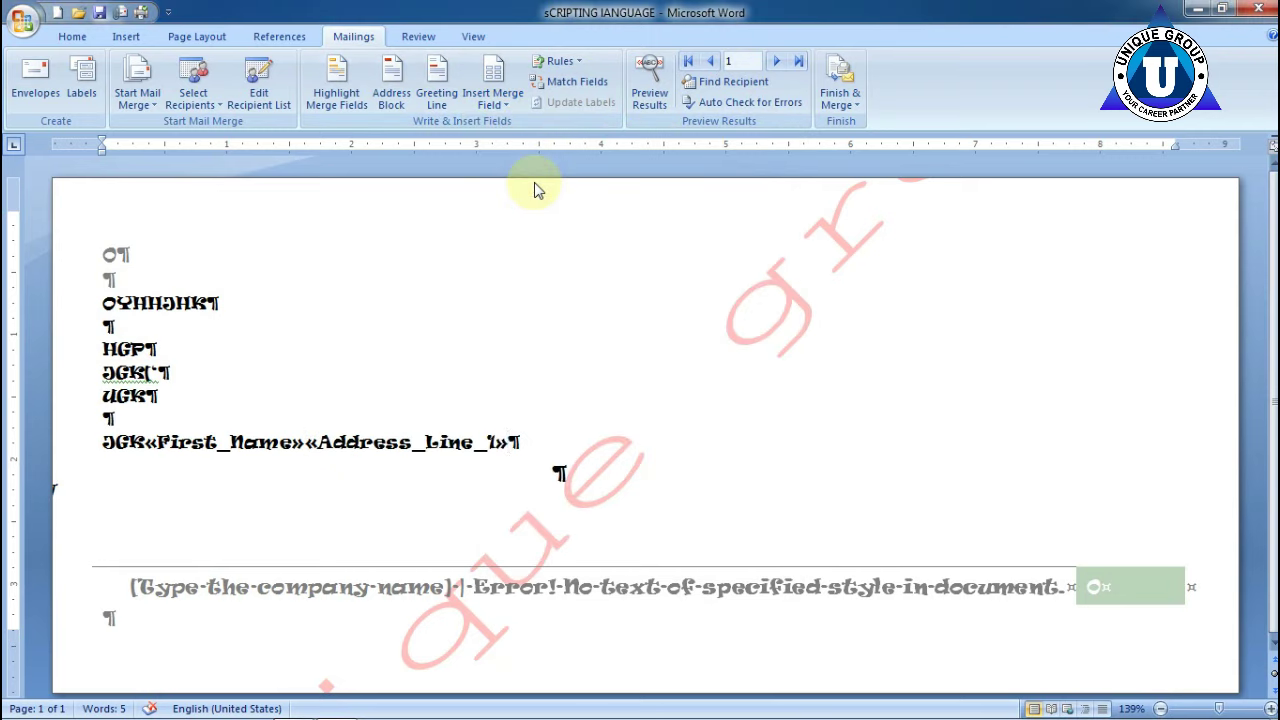
Look over the Rules list and Match Fields settings without changing anything
click(558, 61)
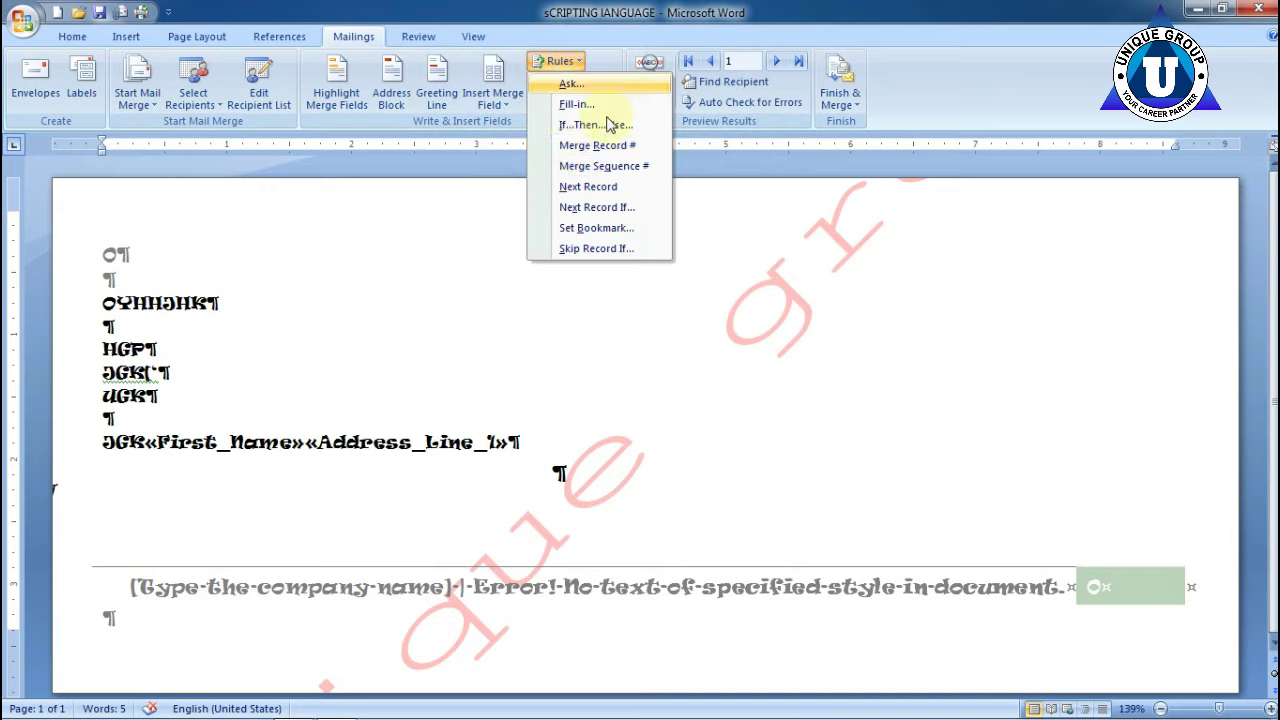
click(760, 280)
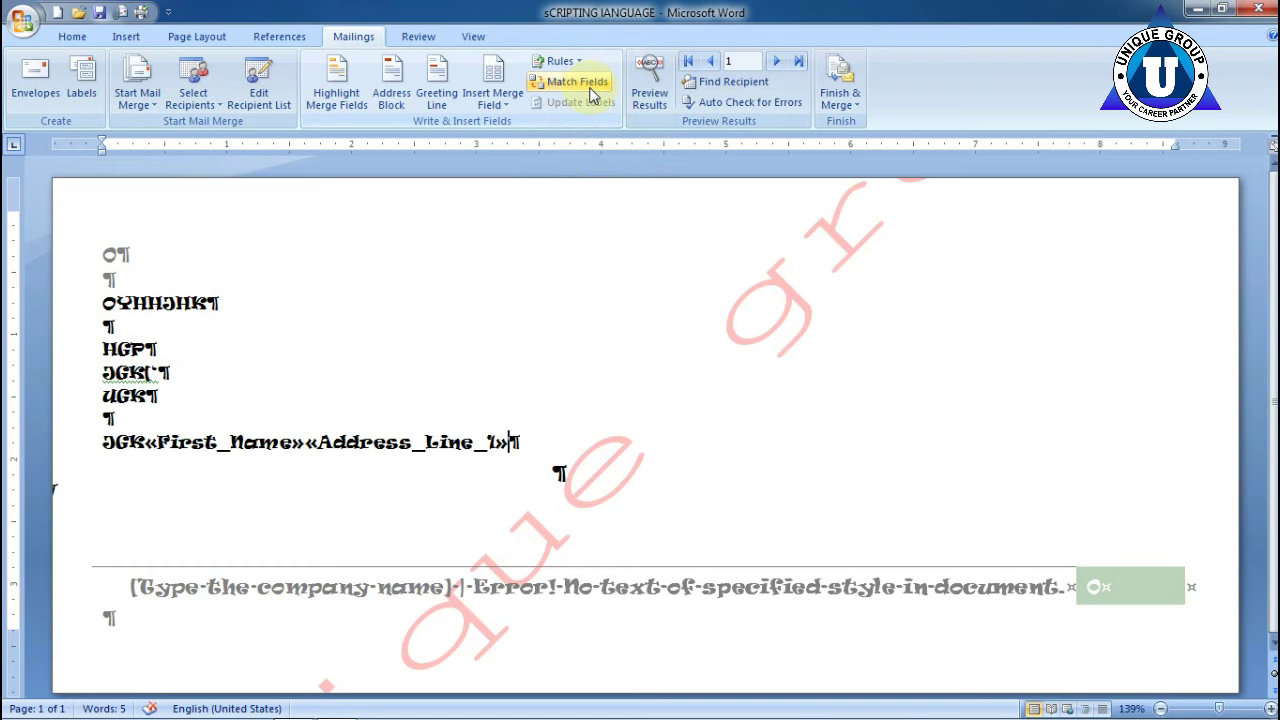
click(590, 86)
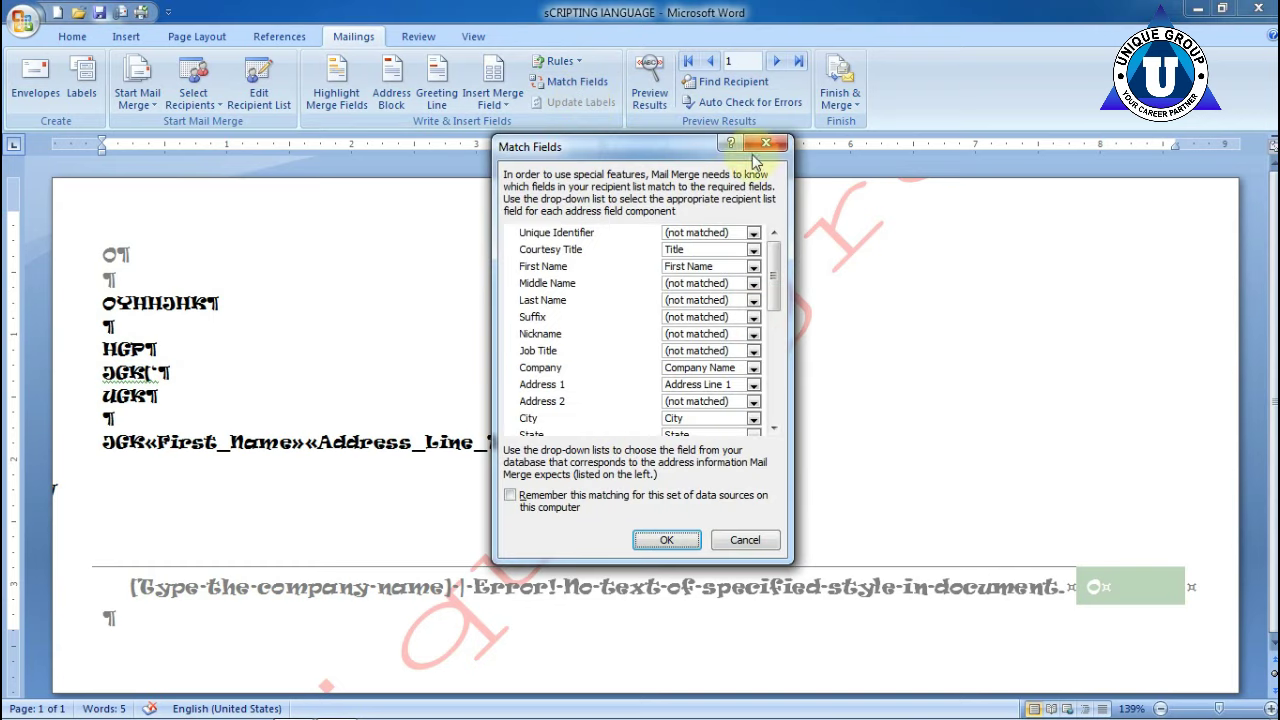
click(766, 143)
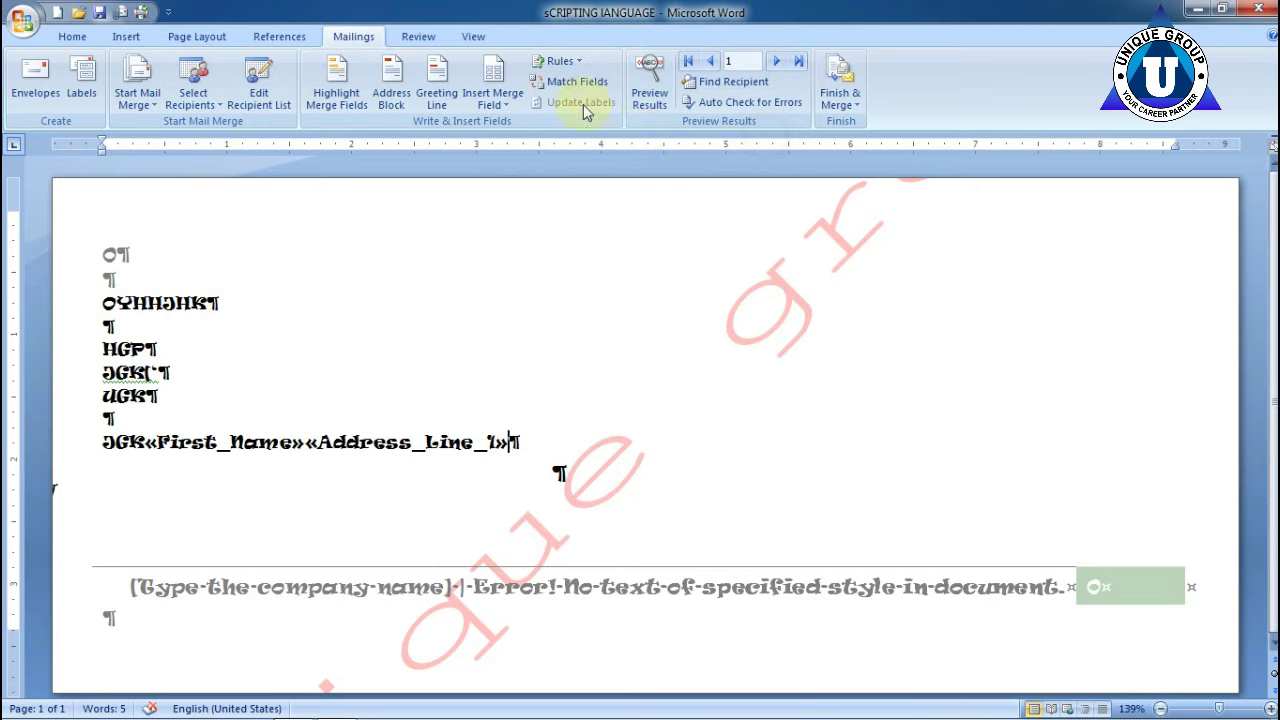
Preview the merged letter so the fields after JGK show the first recipient's data, PRAYAGRAJ
click(650, 90)
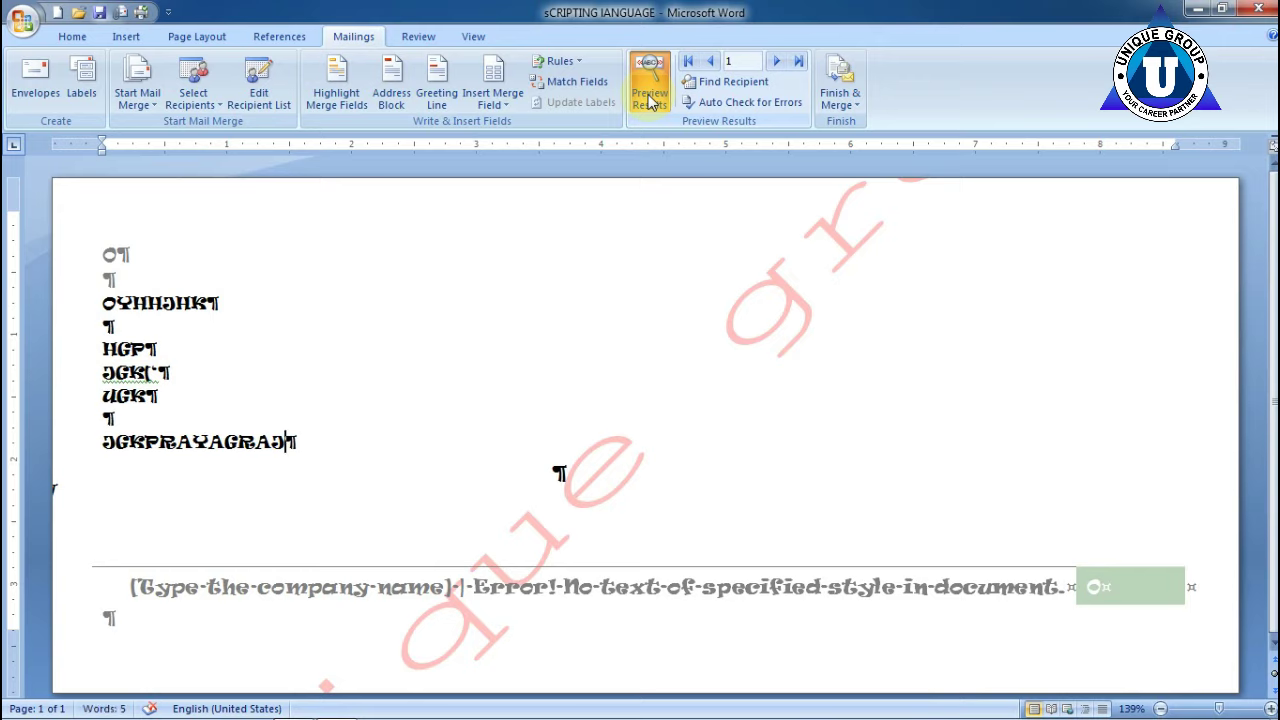
click(730, 81)
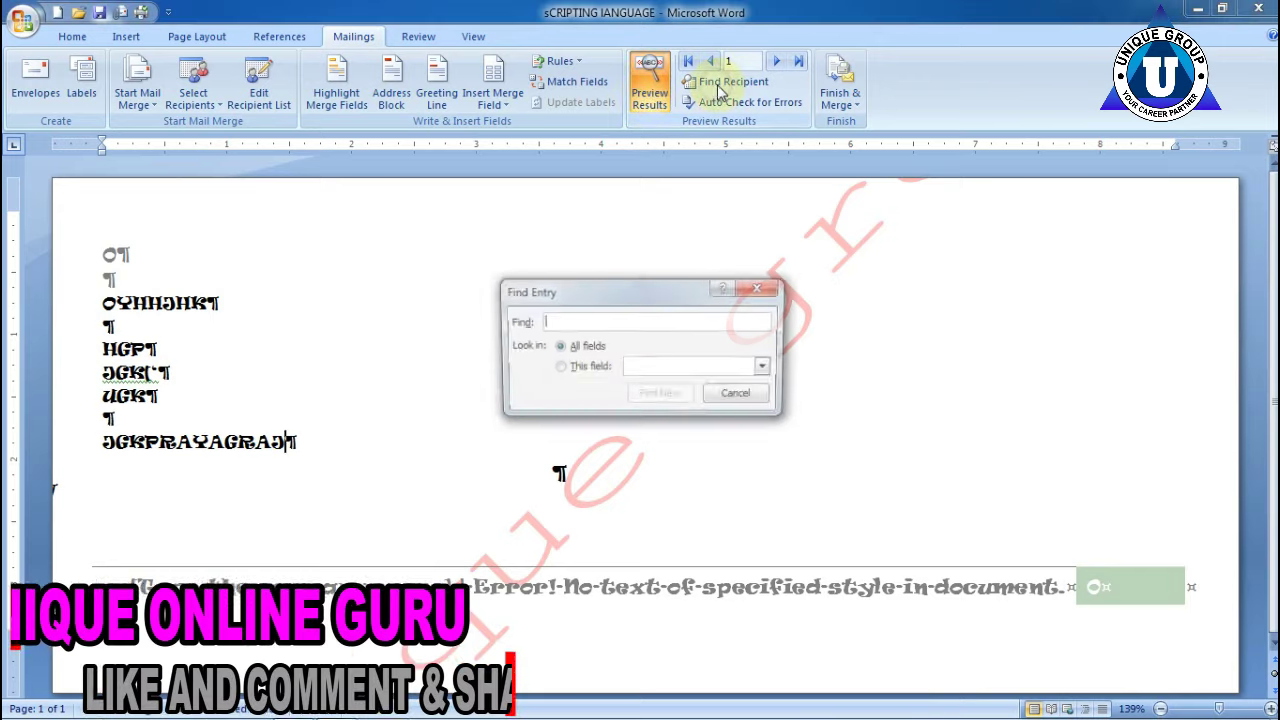
click(761, 287)
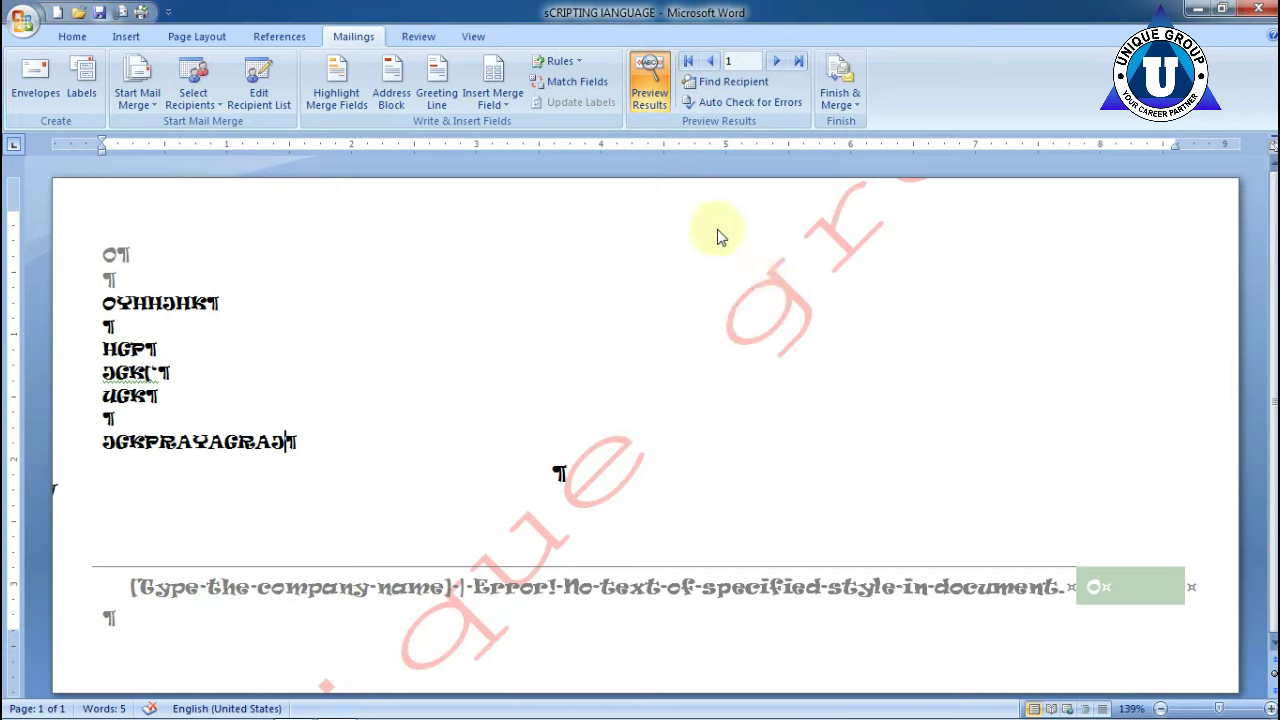
click(832, 101)
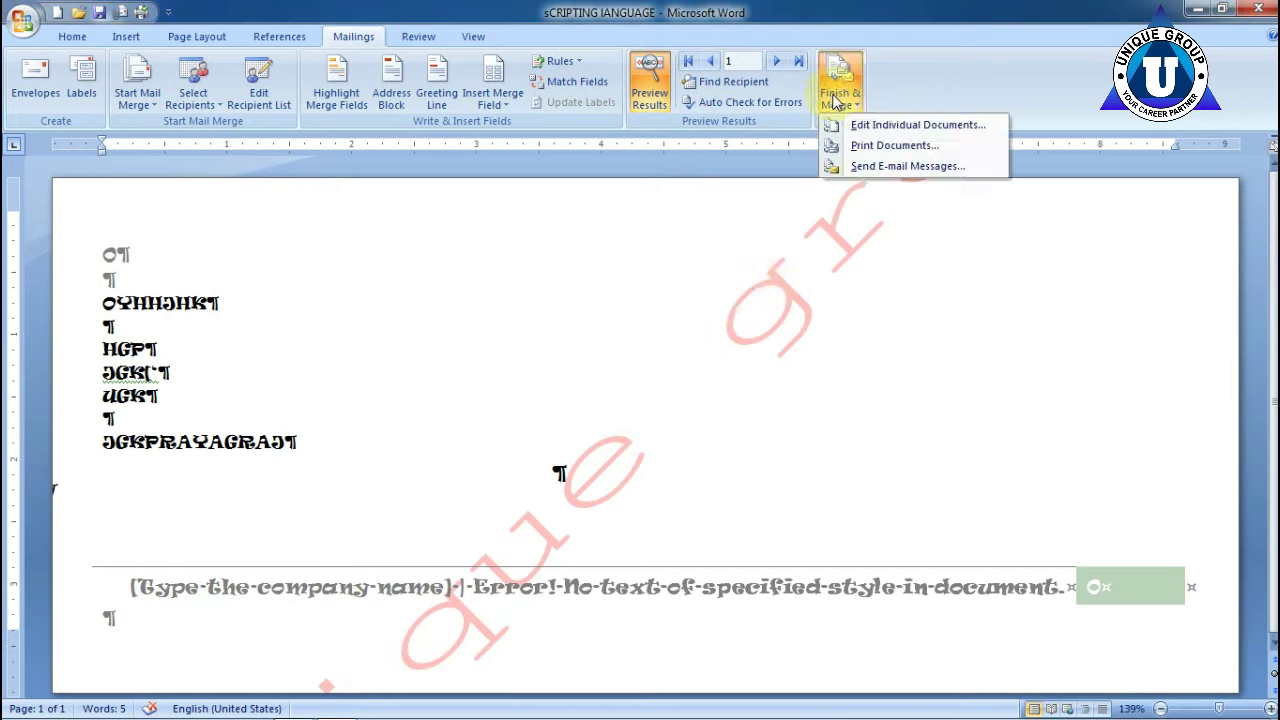